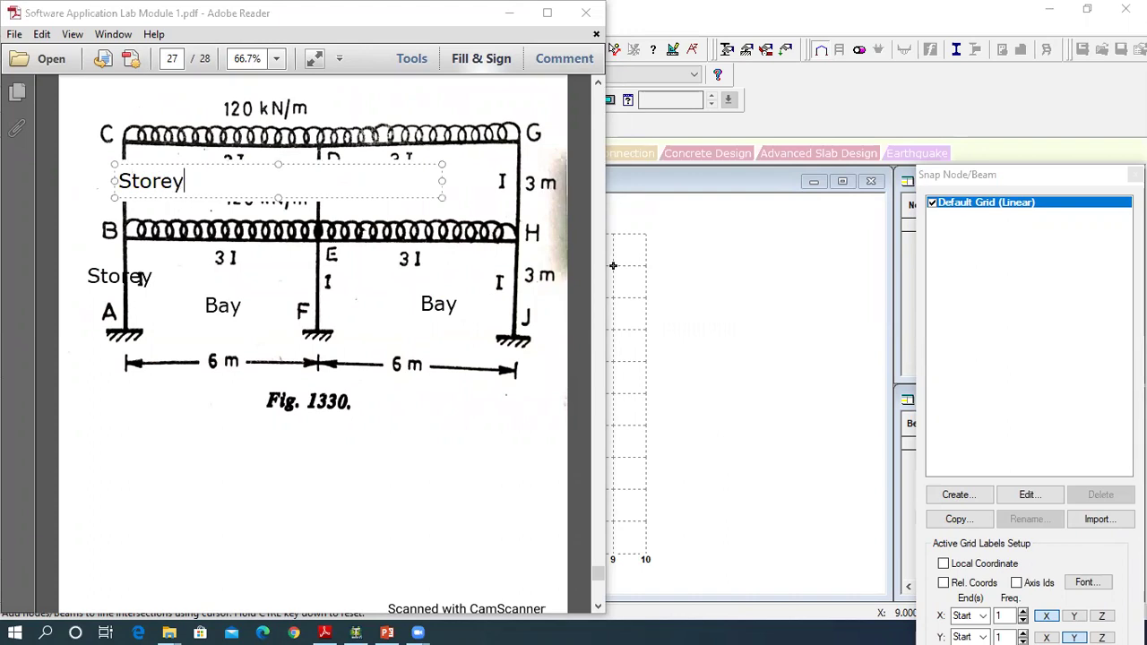
# Erase the Storey and Bay text annotations from the frame figure in the PDF.
pyautogui.click(237, 363)
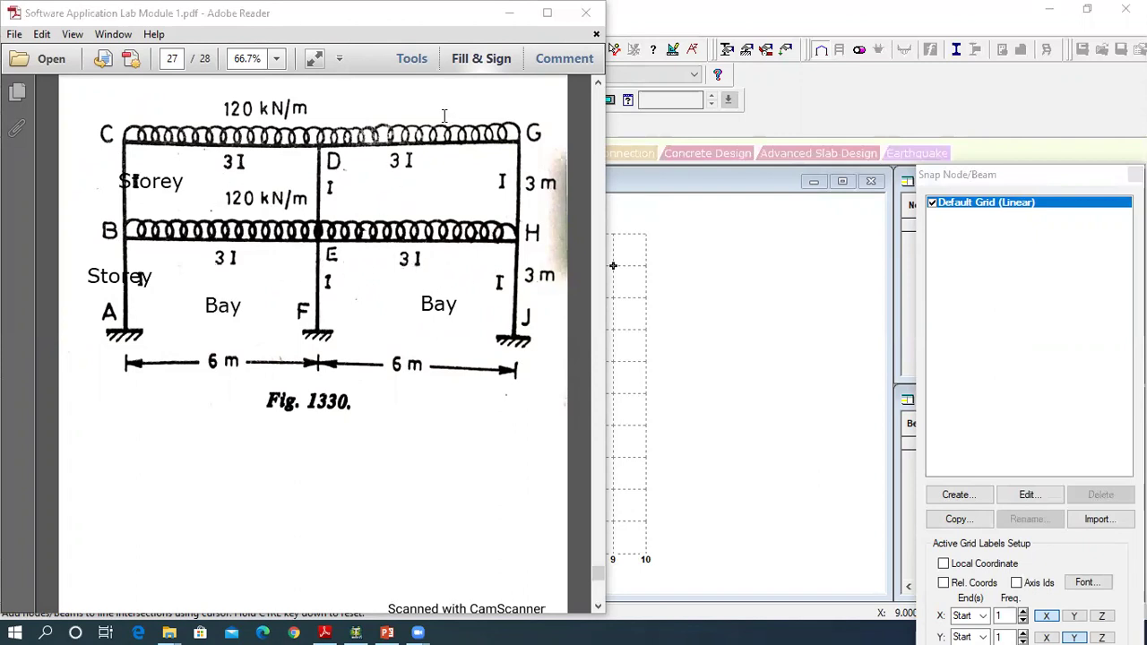
pyautogui.click(161, 183)
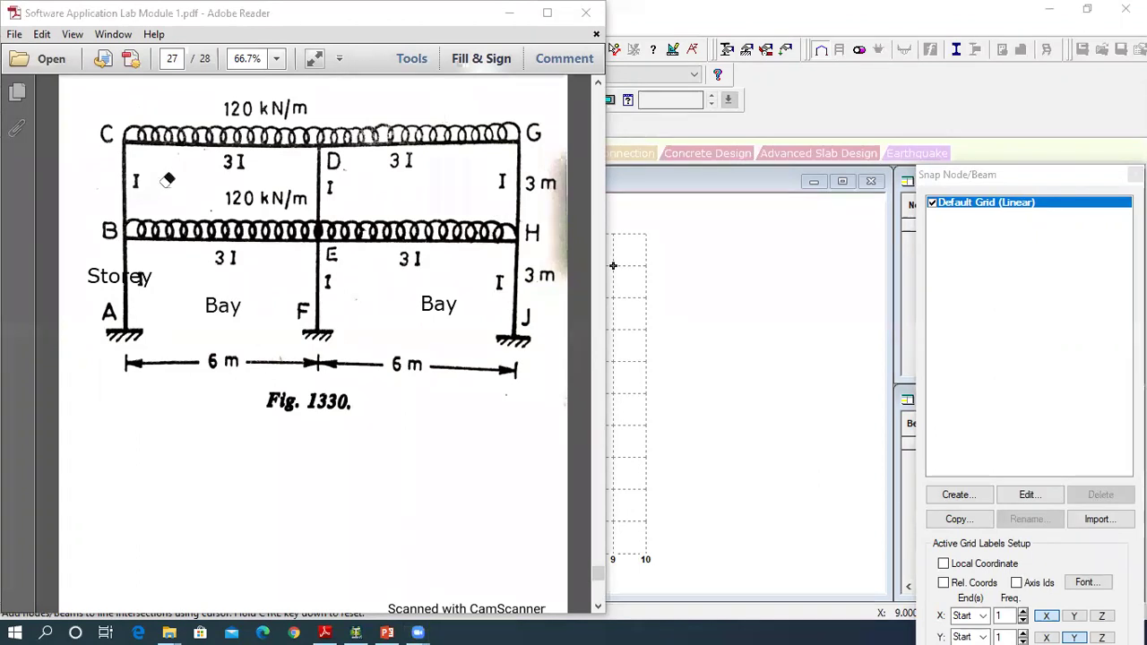
pyautogui.click(104, 302)
pyautogui.click(223, 306)
pyautogui.click(438, 304)
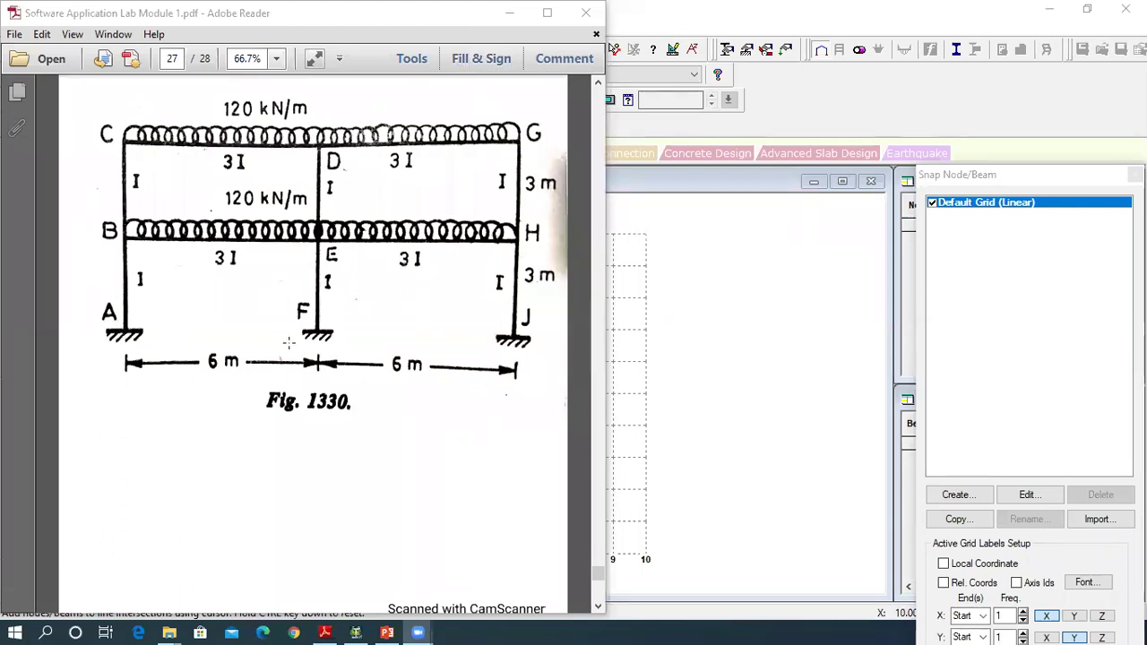
# Switch to STAAD.Pro, snap a single-bay portal frame through (0,0), (0,3), (6,3) and (6,0) m, and close the snap grid.
pyautogui.click(703, 184)
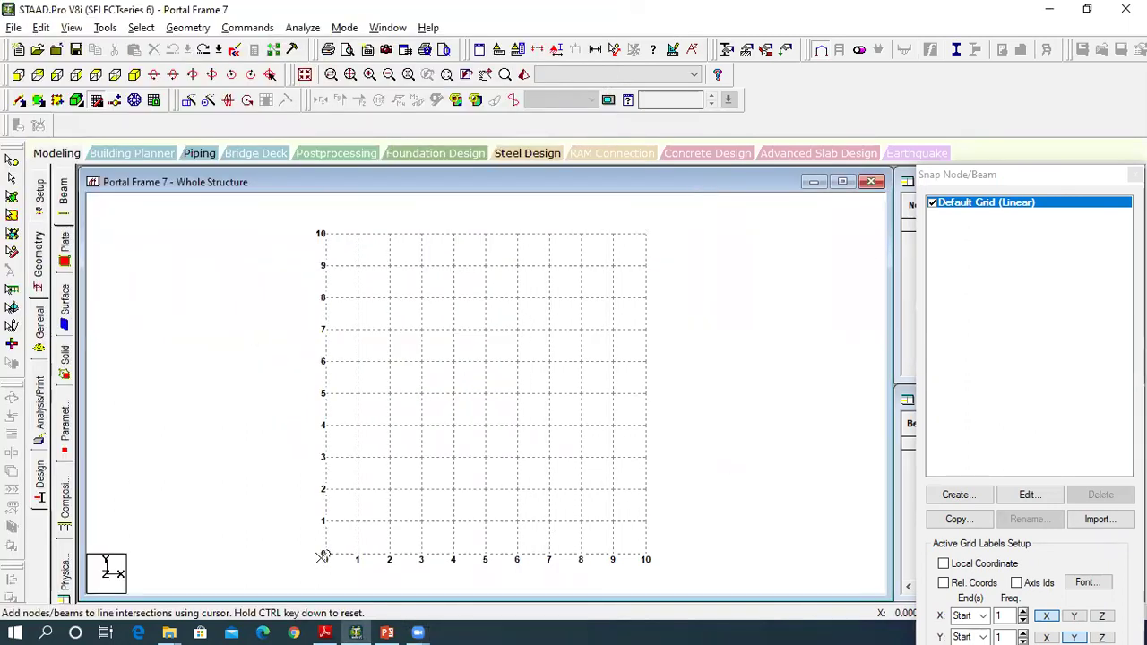
pyautogui.click(326, 556)
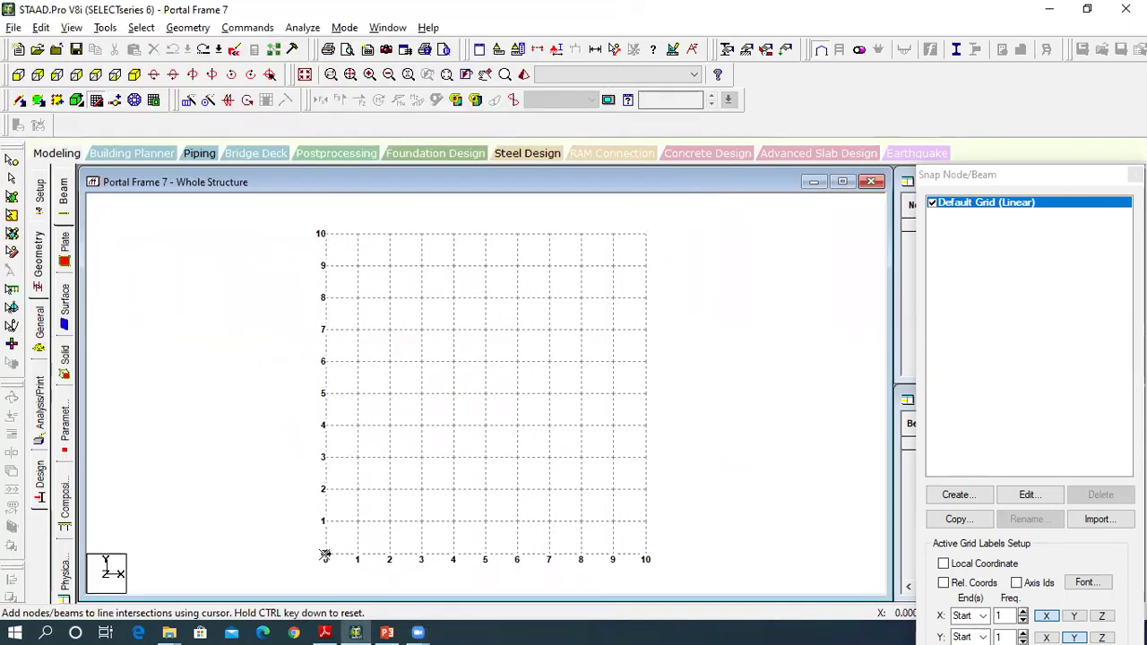
pyautogui.click(325, 458)
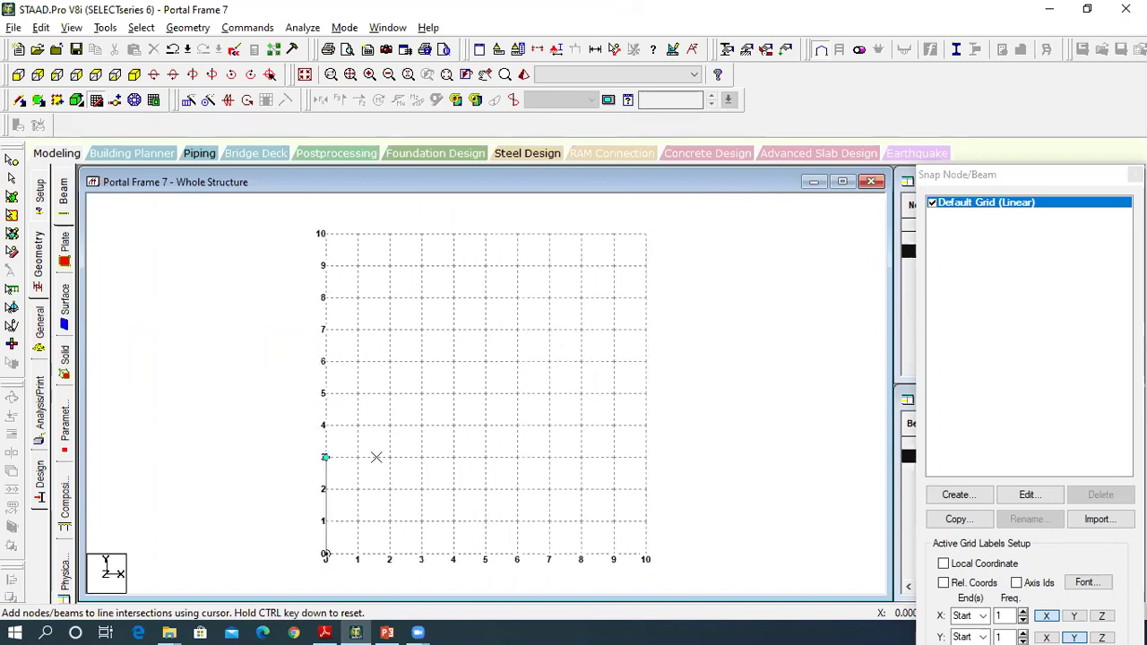
pyautogui.click(517, 457)
pyautogui.click(516, 555)
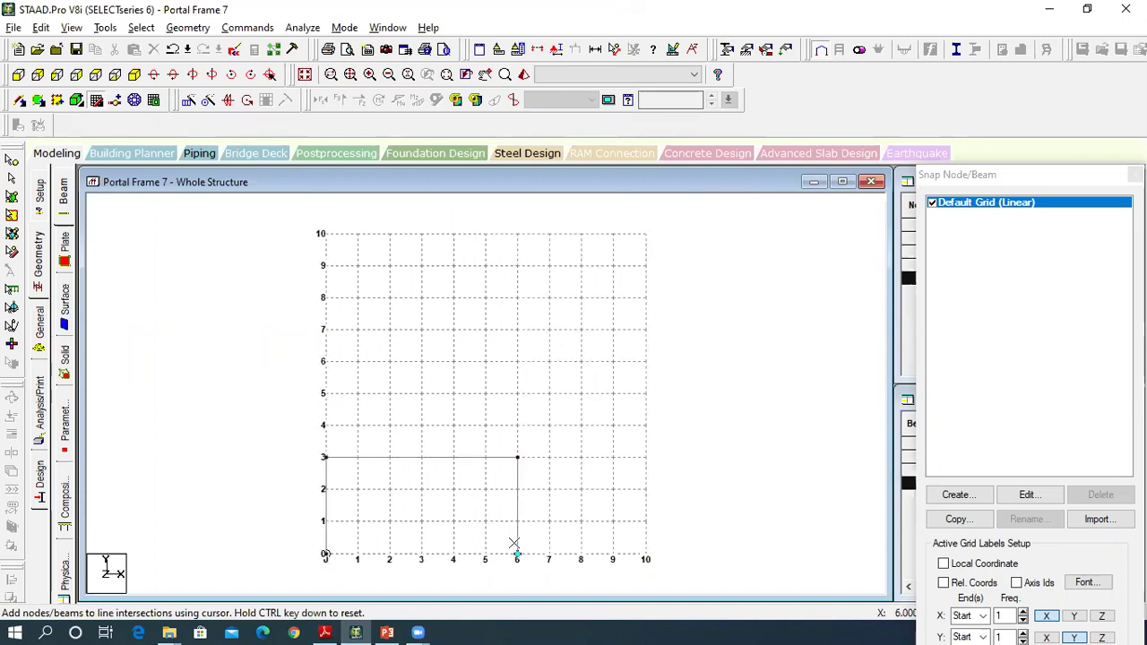
pyautogui.moveTo(1028, 176); pyautogui.dragTo(1022, 10)
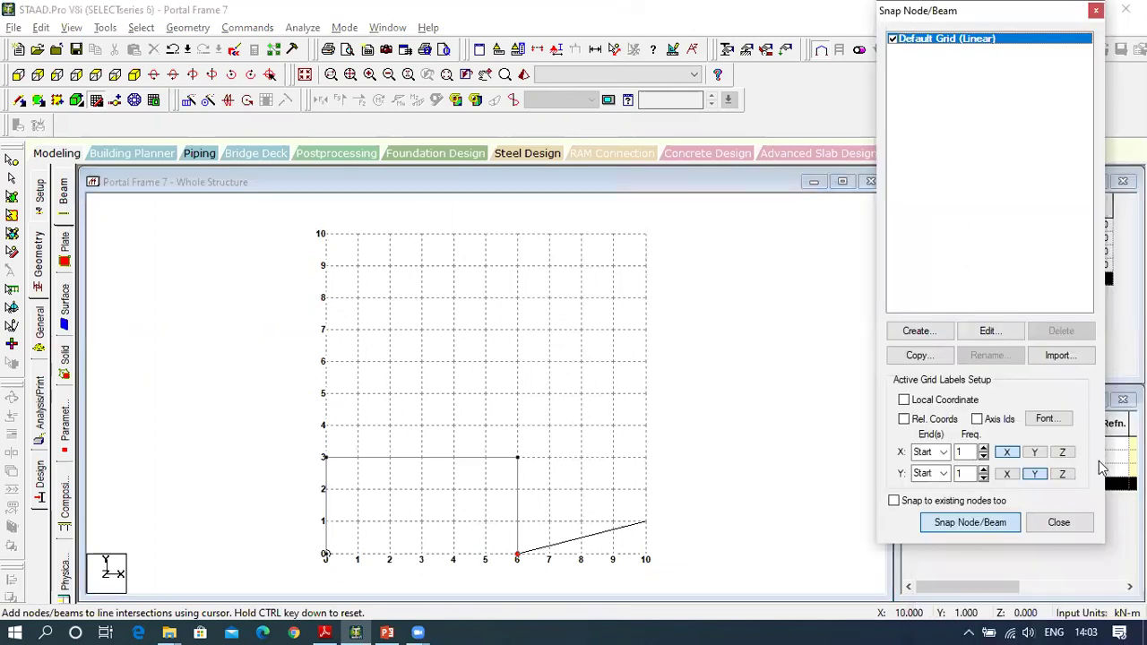
pyautogui.click(1060, 523)
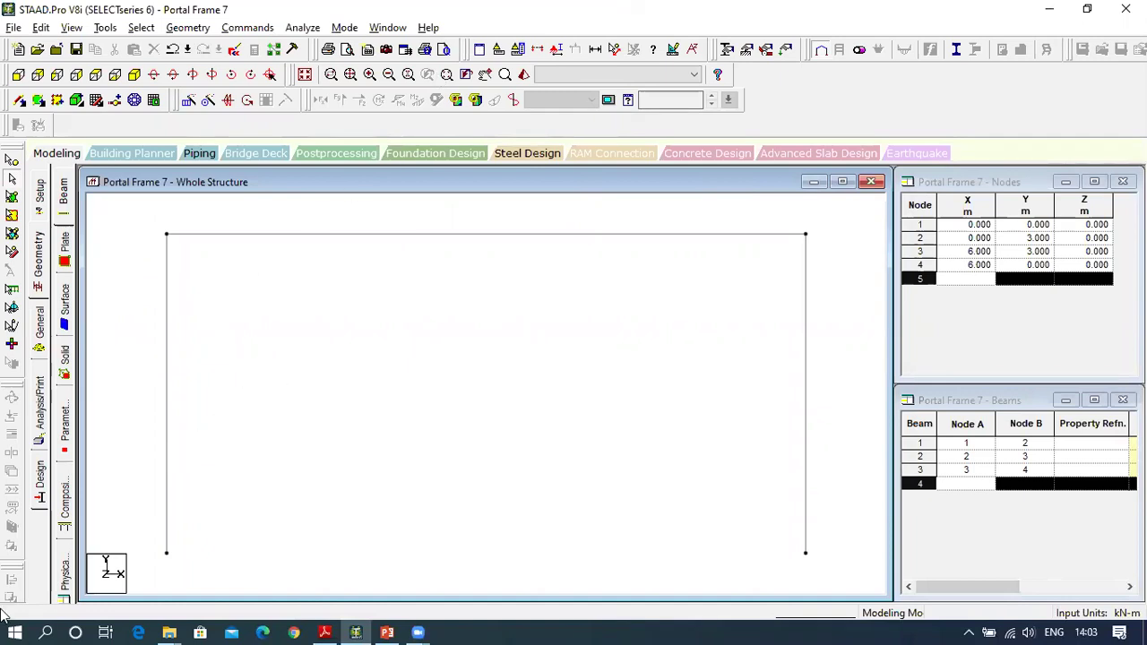
# Consult the figure and copy the whole portal with Translational Repeat along X, using one step at 6 m spacing.
pyautogui.click(325, 633)
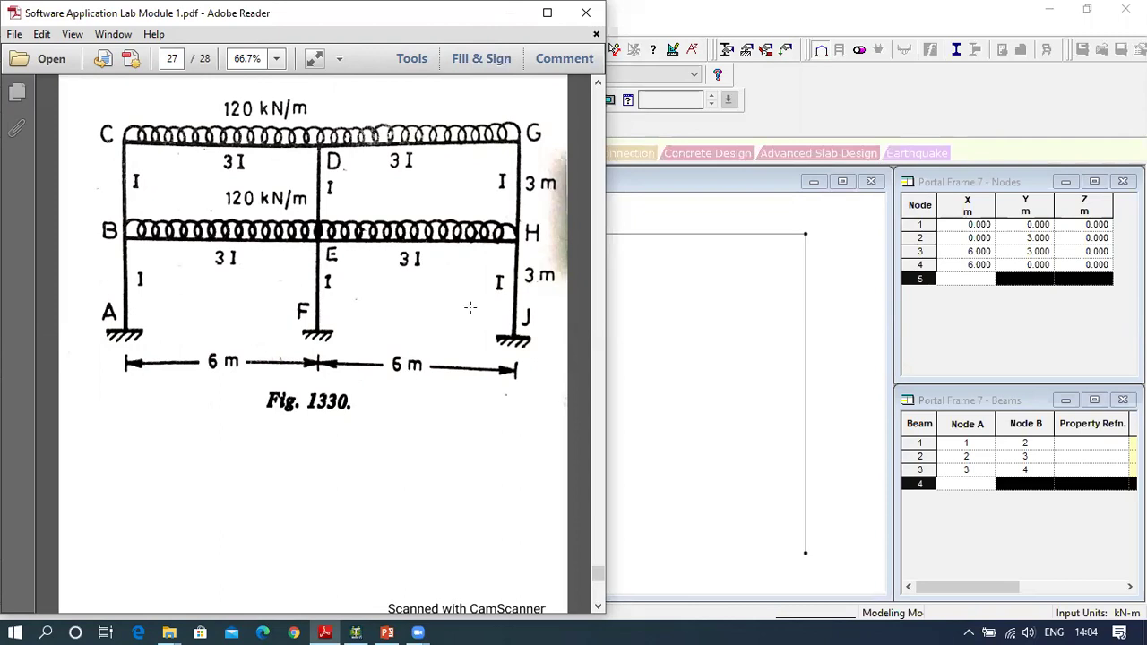
pyautogui.click(696, 188)
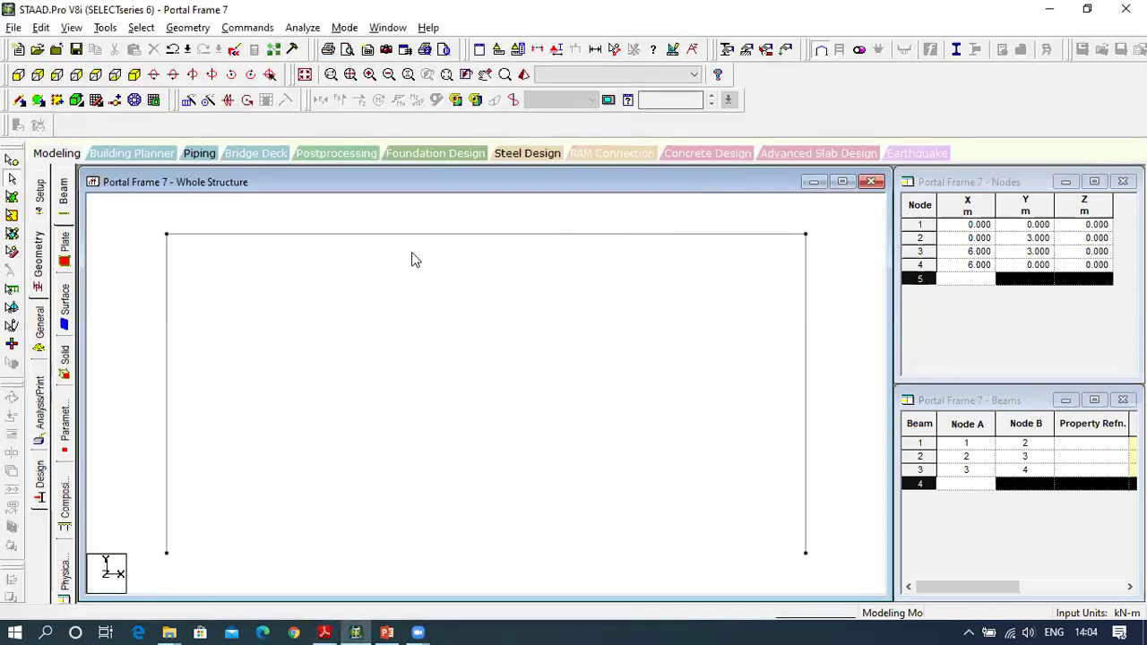
pyautogui.moveTo(117, 218); pyautogui.dragTo(832, 570)
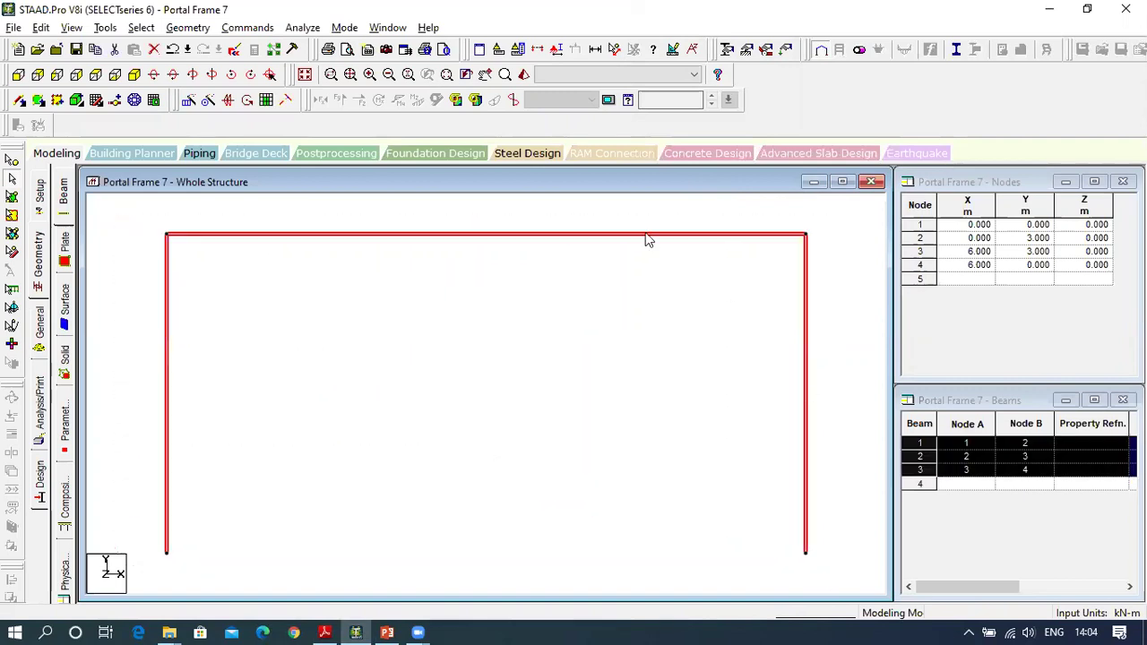
pyautogui.click(189, 102)
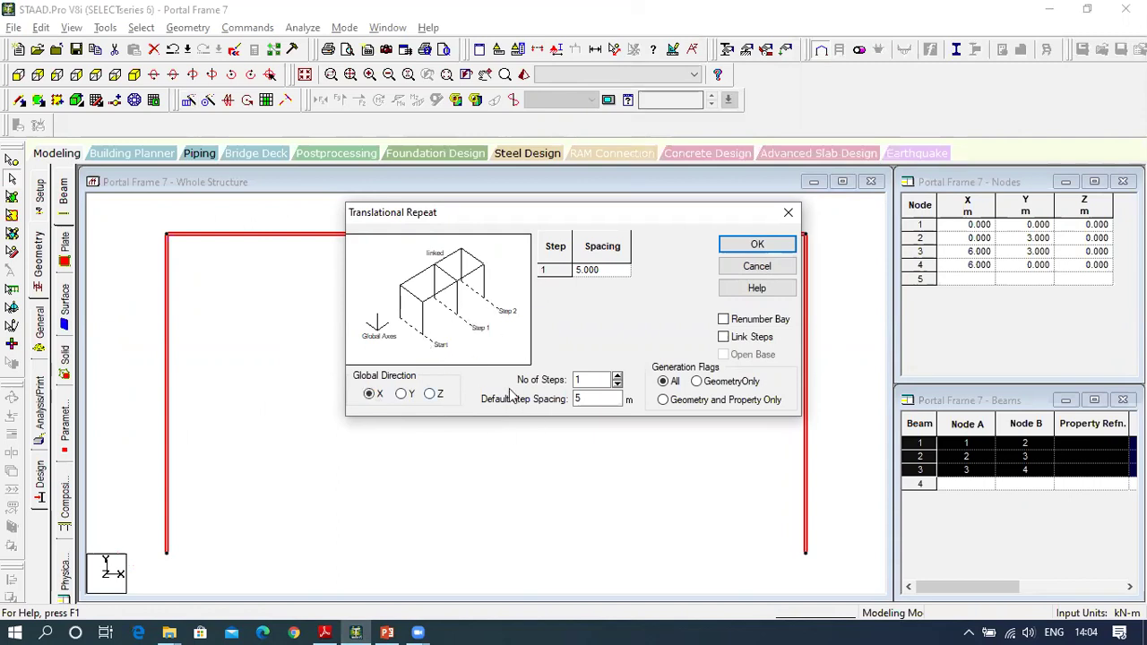
pyautogui.click(323, 632)
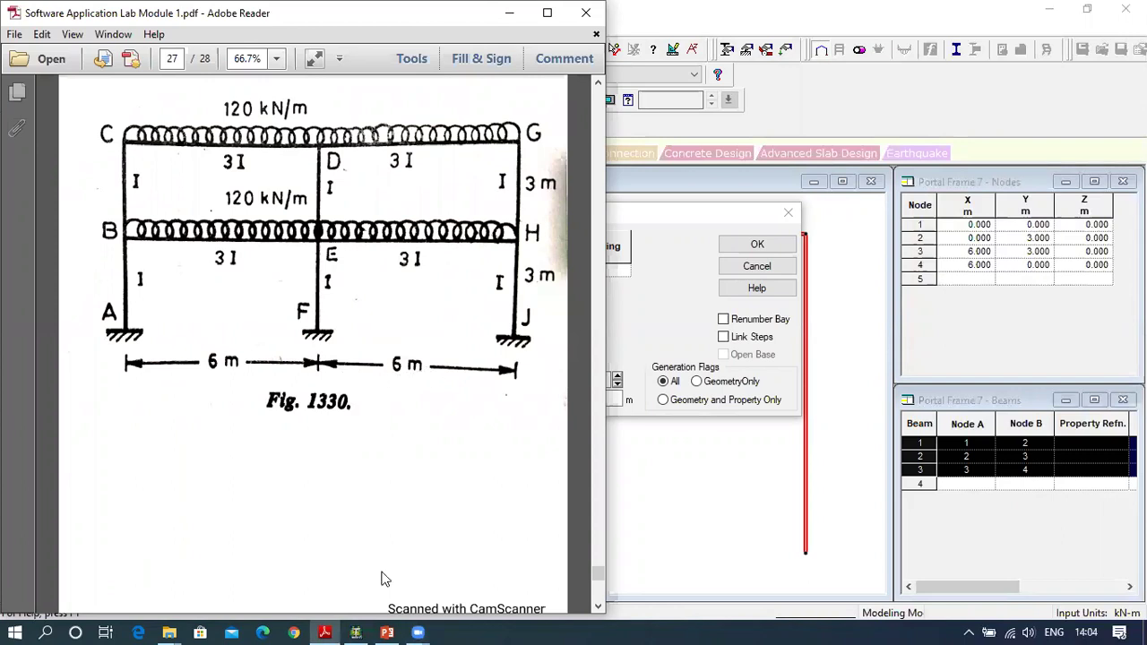
pyautogui.click(356, 633)
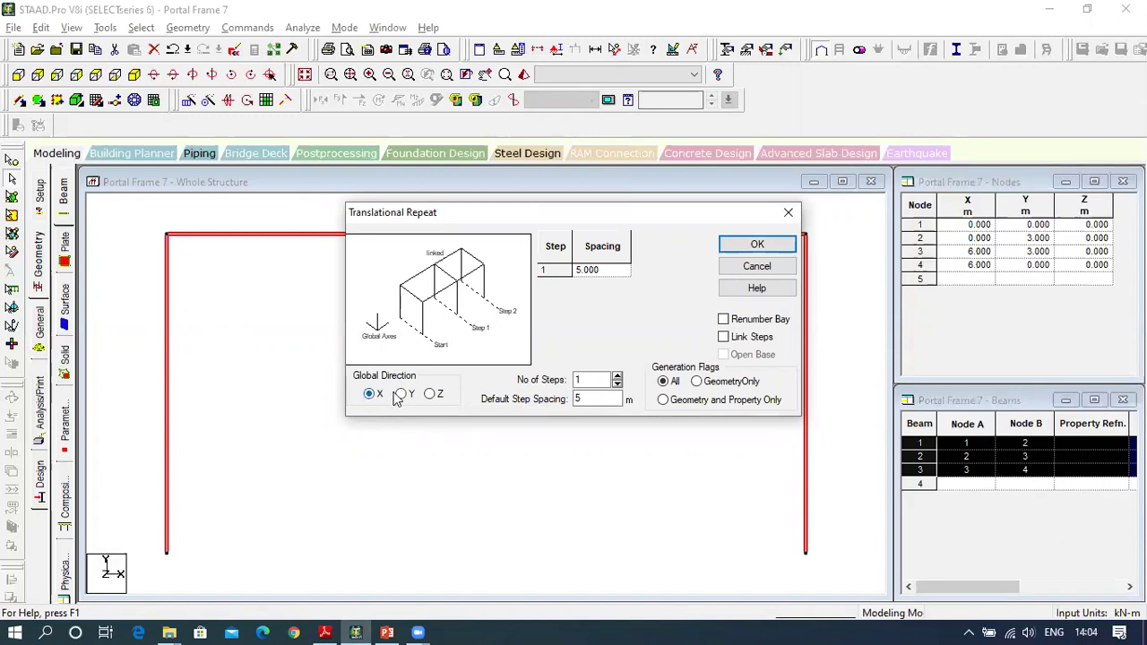
pyautogui.doubleClick(579, 399)
pyautogui.write('6')
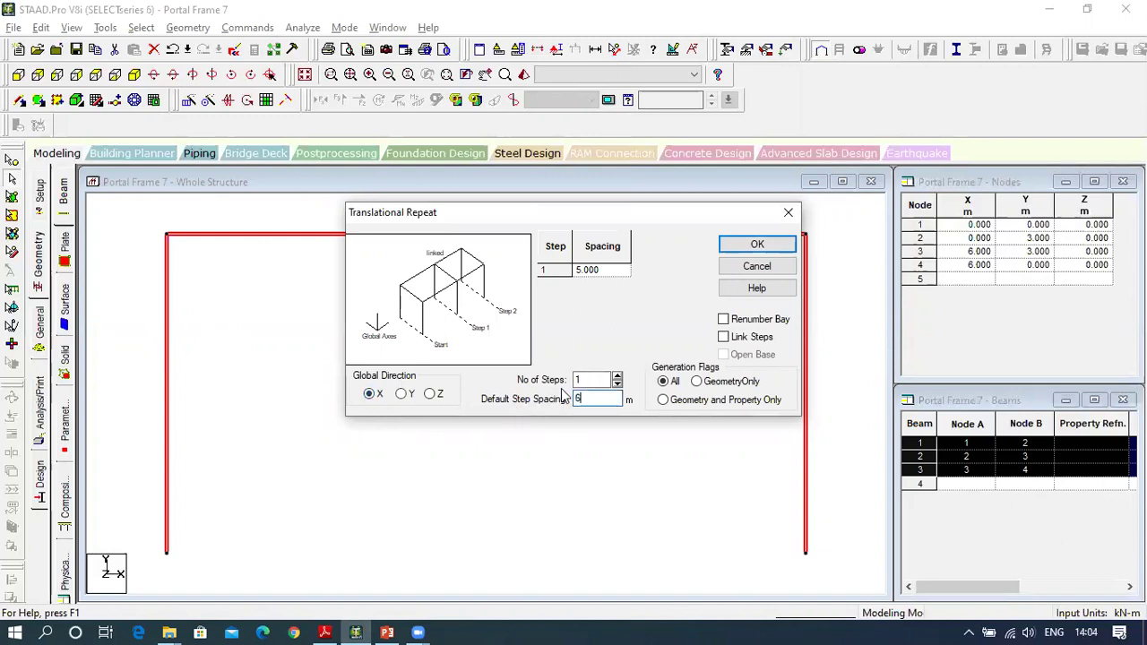
pyautogui.click(759, 245)
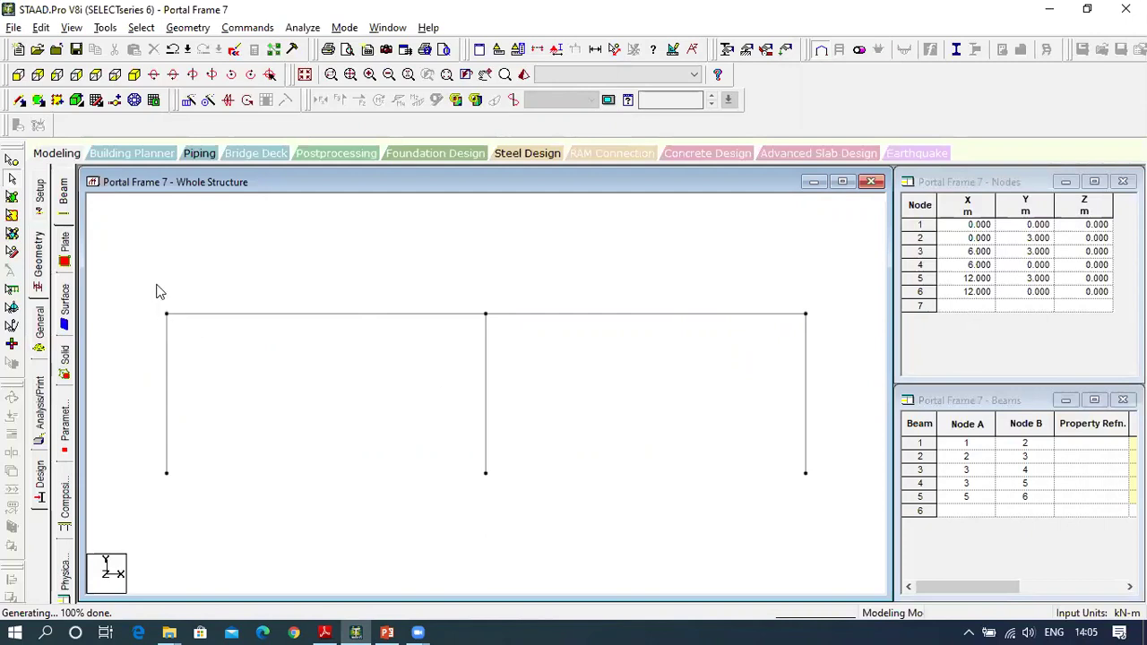
# Copy the entire two-bay frame with Translational Repeat along Y, using one step at the figure's 3 m storey height.
pyautogui.moveTo(127, 283); pyautogui.dragTo(856, 518)
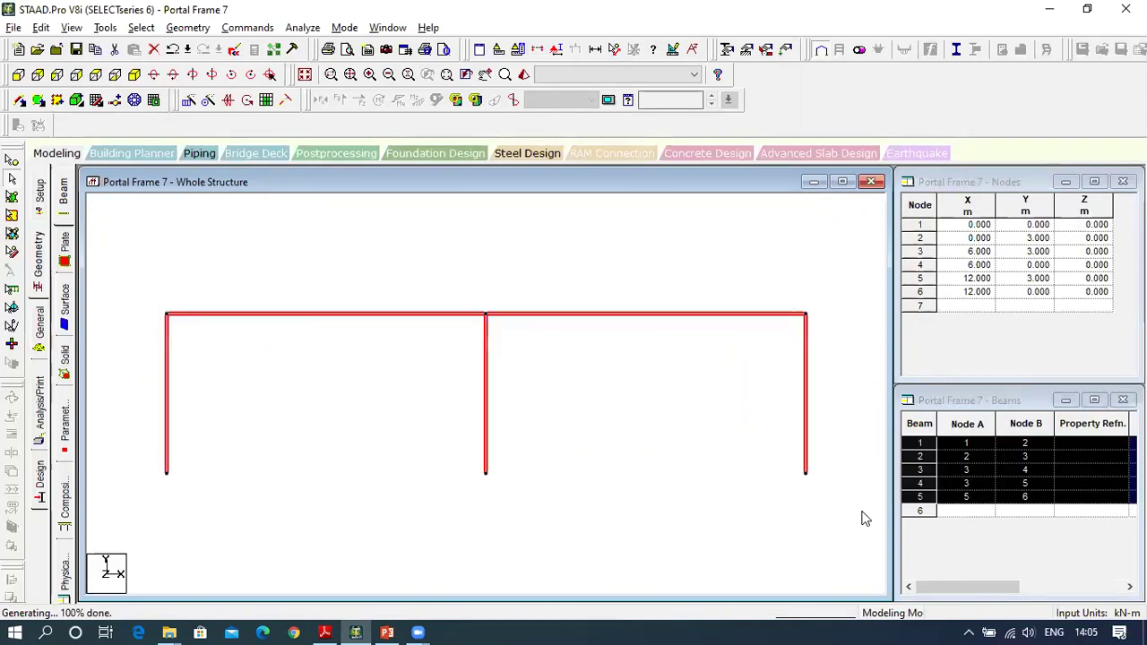
pyautogui.click(189, 102)
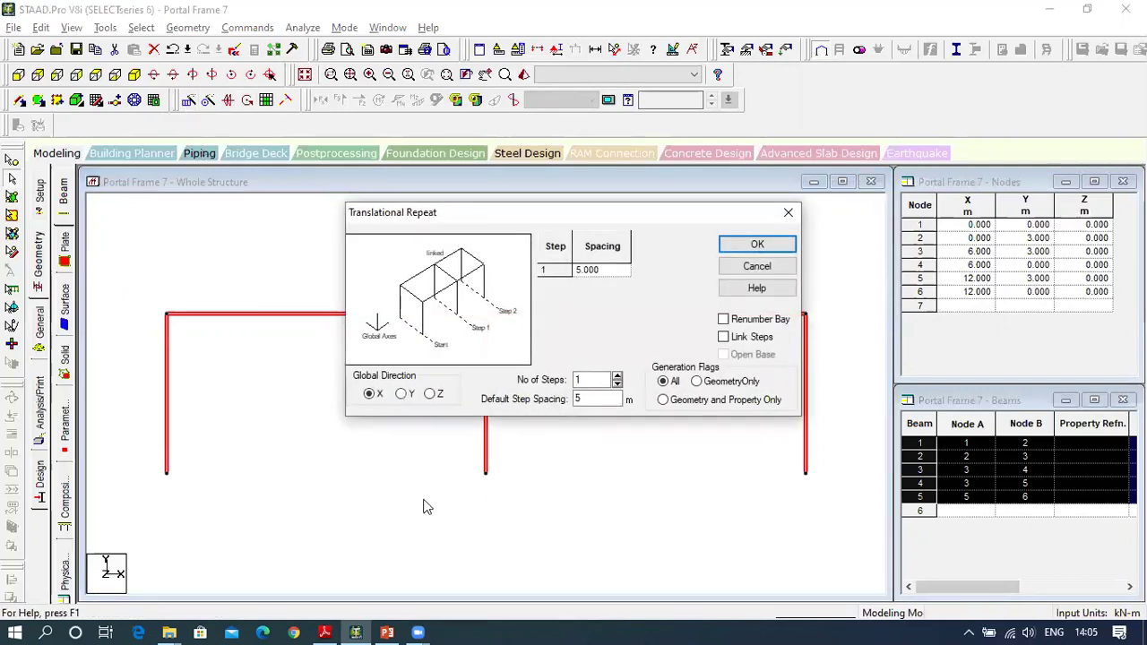
pyautogui.click(327, 627)
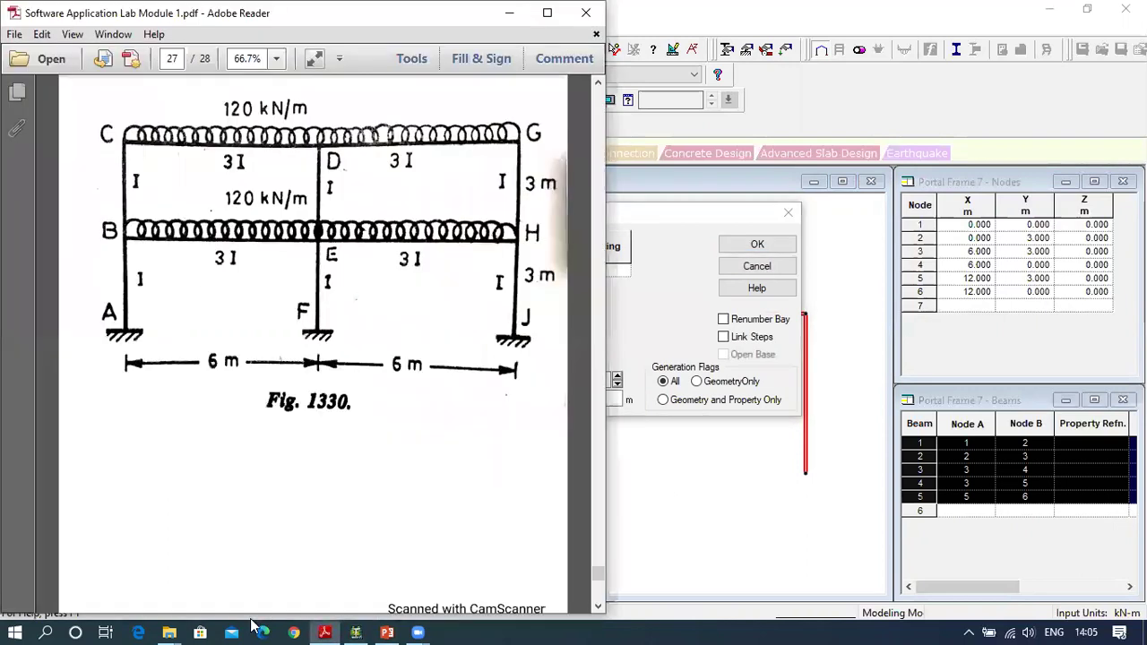
pyautogui.click(356, 633)
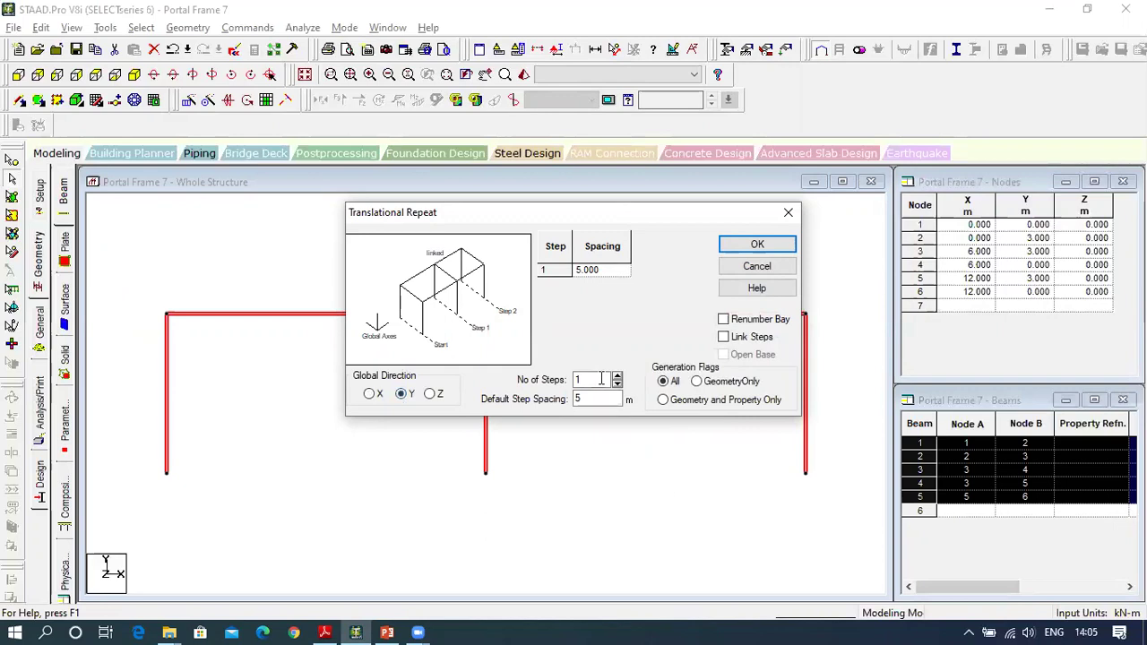
pyautogui.click(327, 627)
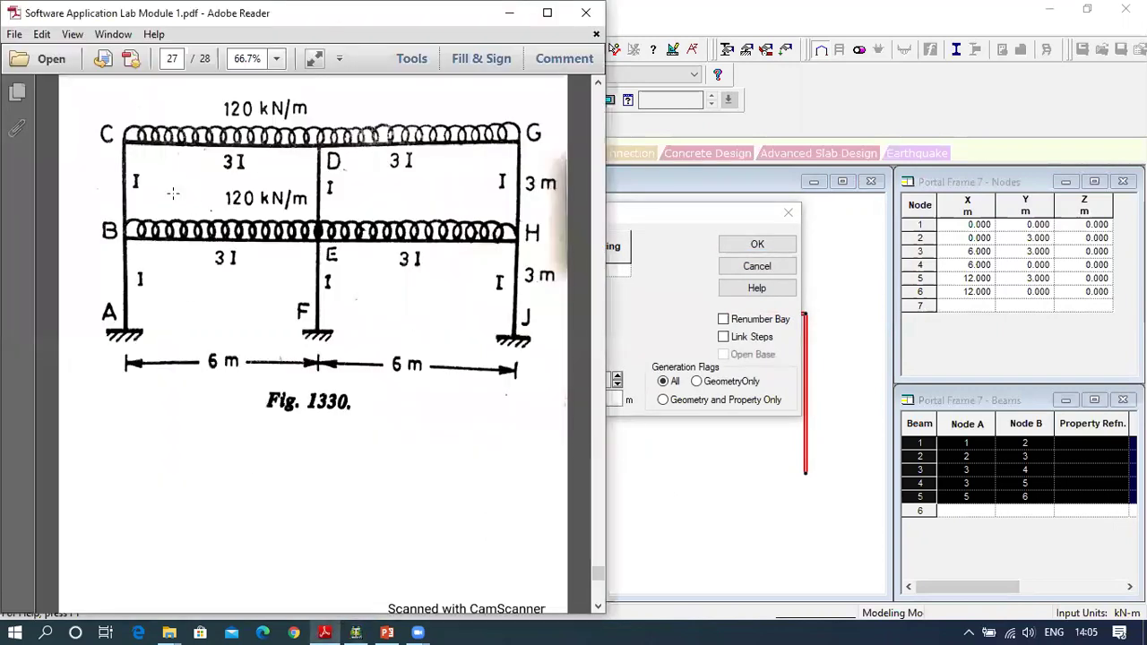
pyautogui.click(356, 633)
pyautogui.doubleClick(597, 398)
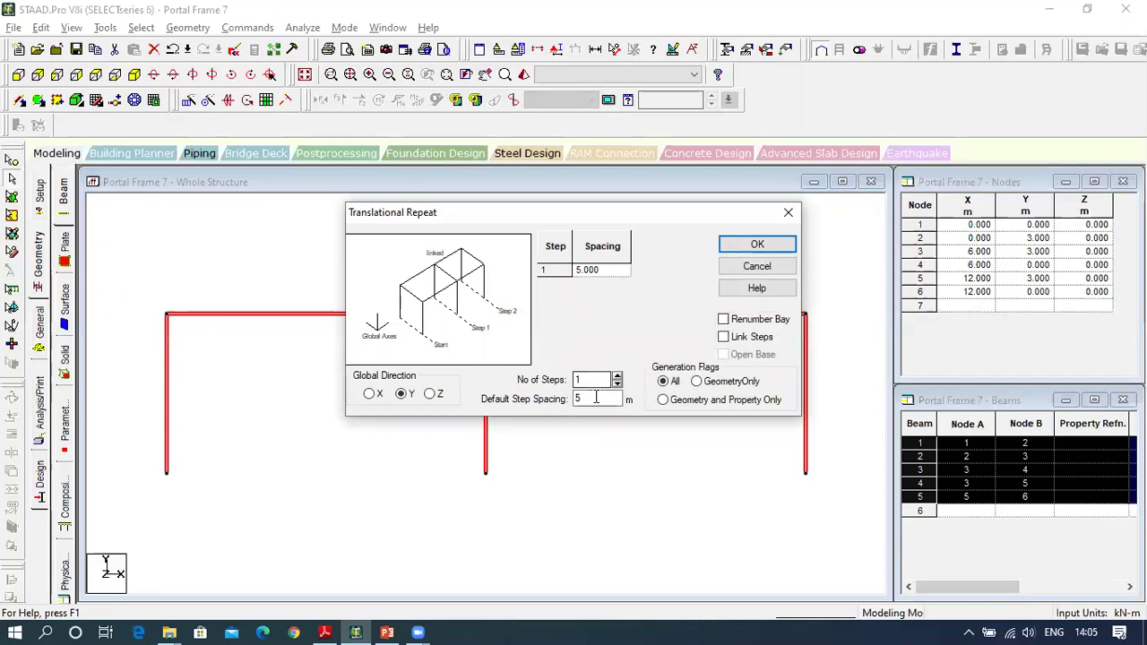
pyautogui.click(325, 633)
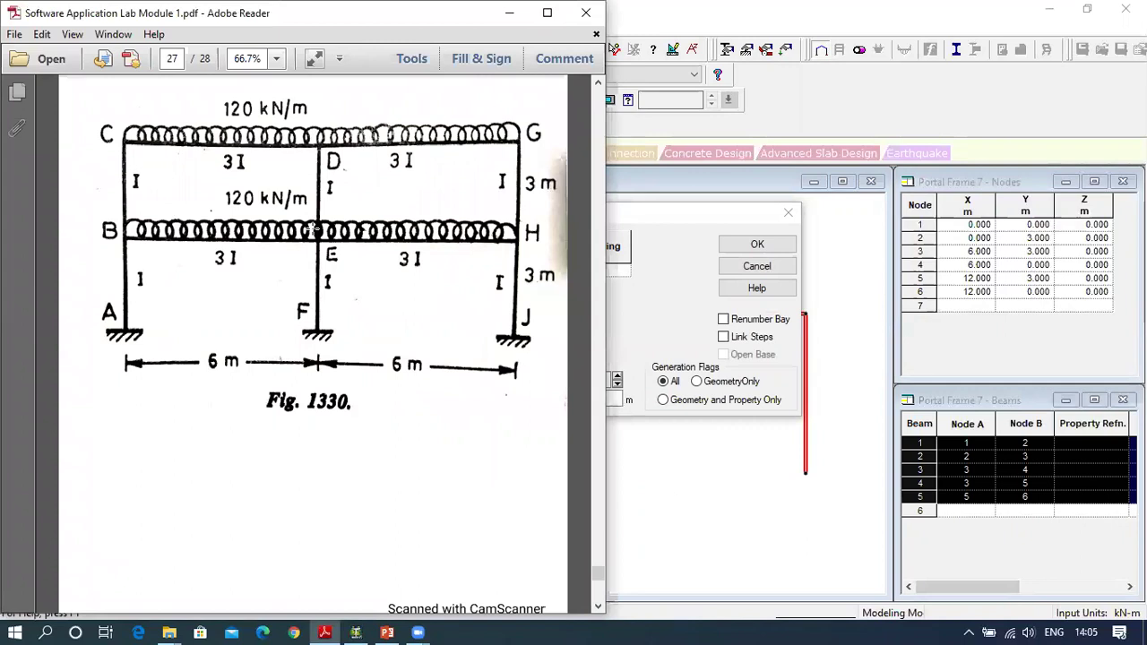
pyautogui.click(355, 633)
pyautogui.write('3')
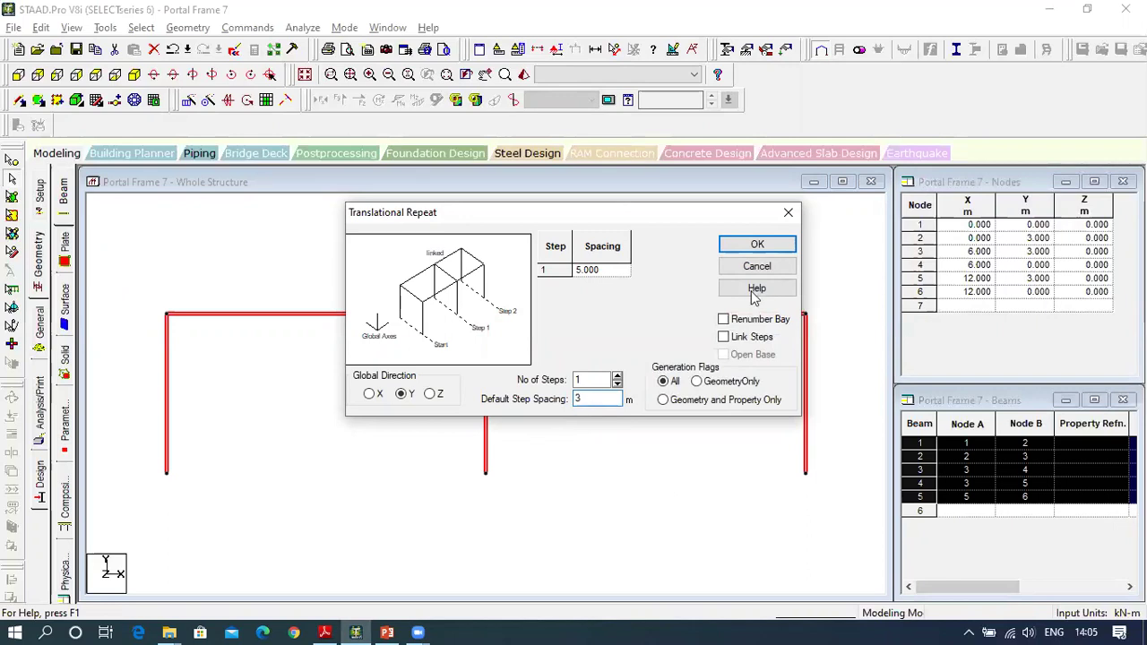
pyautogui.click(757, 245)
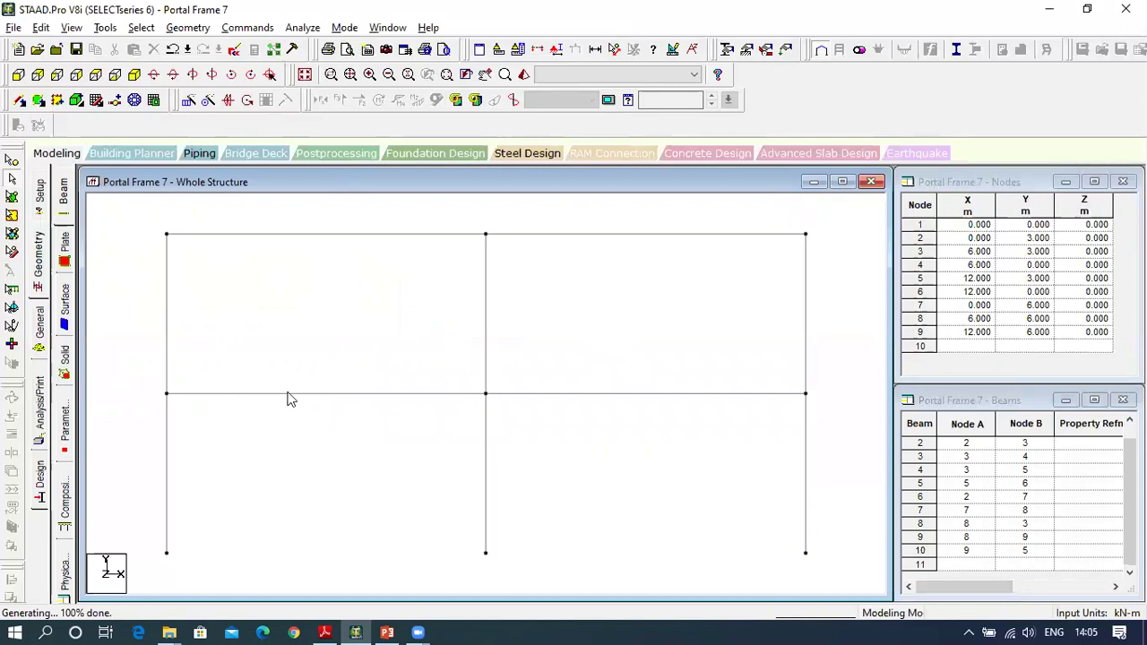
# Display the dimensions of all members in the view to check the geometry, and remove the dimension labels again.
pyautogui.click(597, 54)
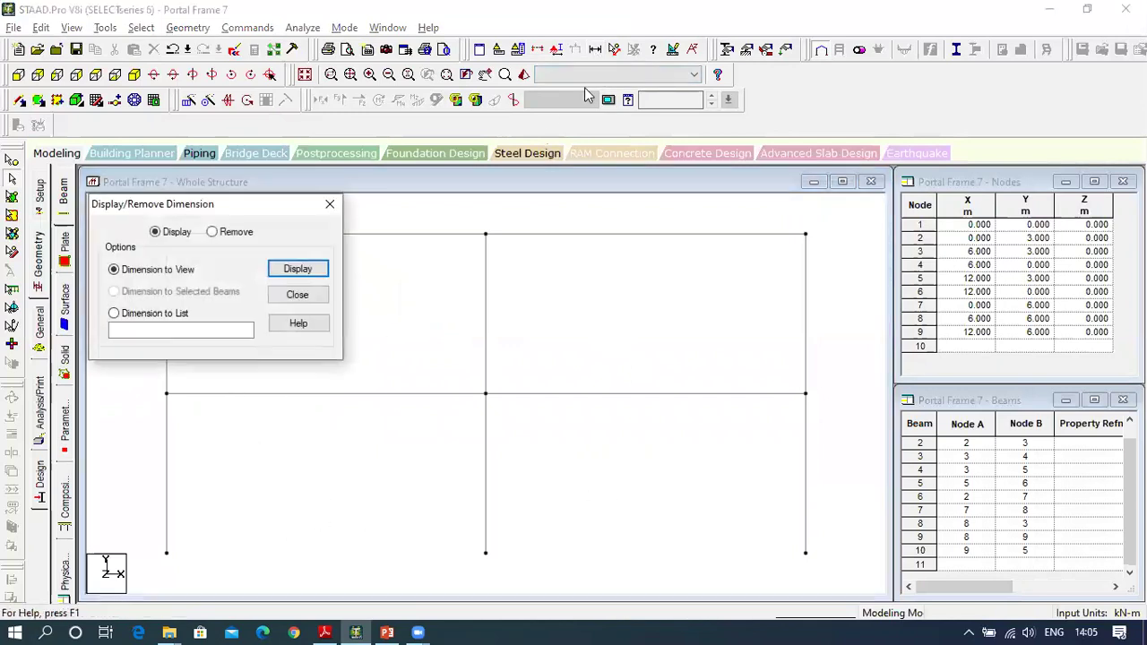
pyautogui.click(274, 269)
pyautogui.click(288, 294)
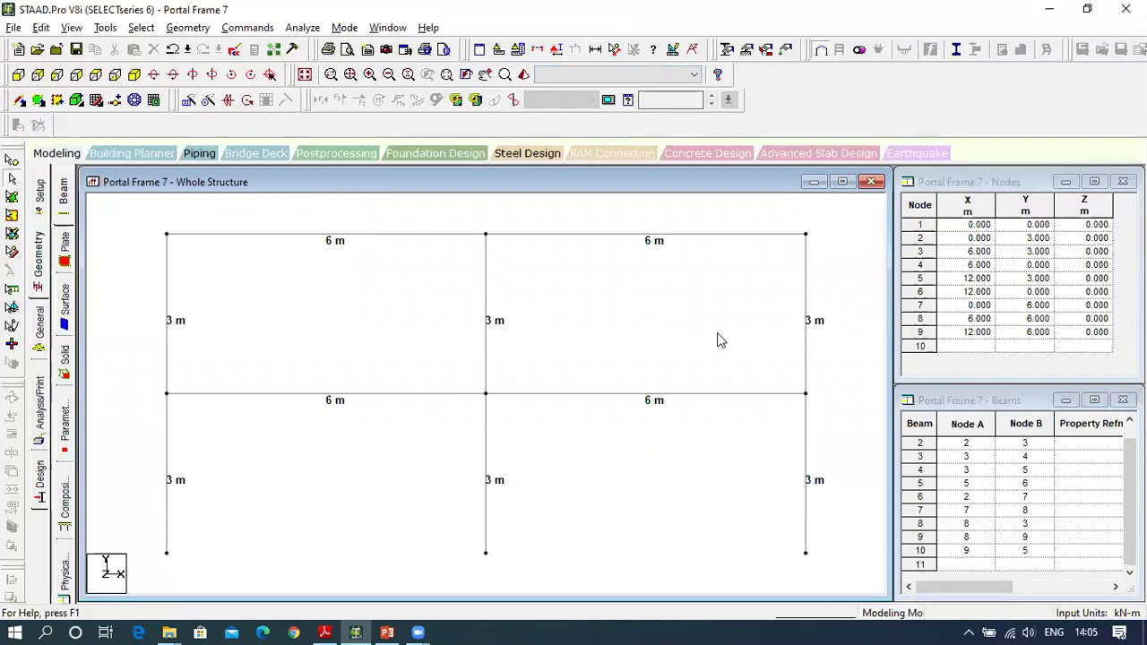
pyautogui.click(599, 49)
pyautogui.click(241, 233)
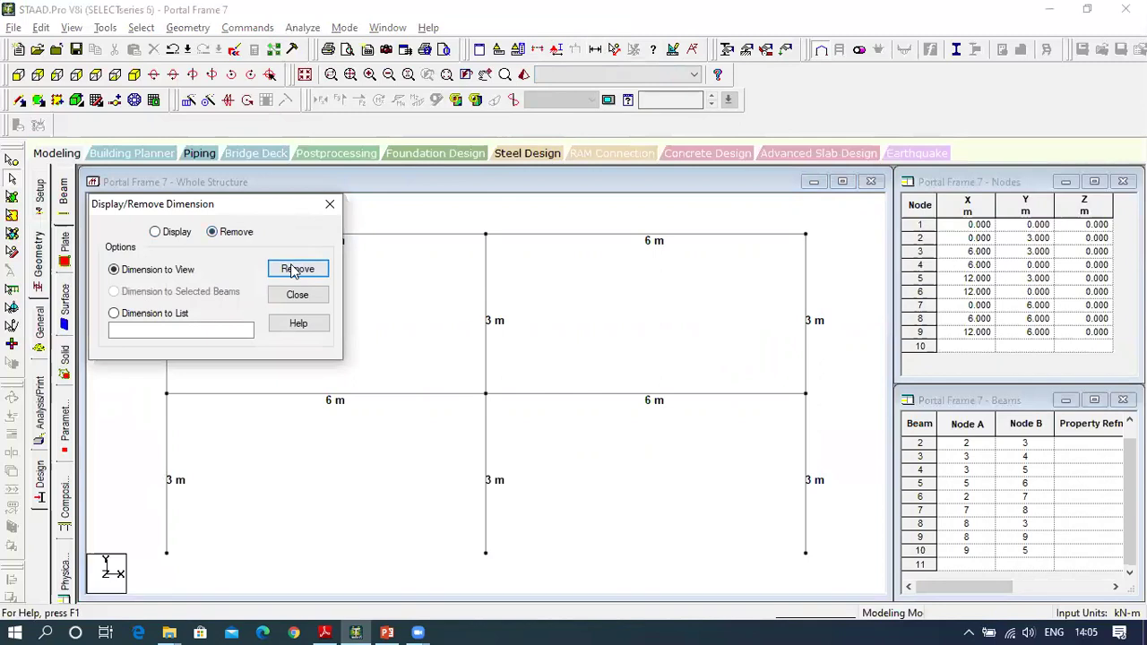
pyautogui.click(294, 269)
pyautogui.click(298, 294)
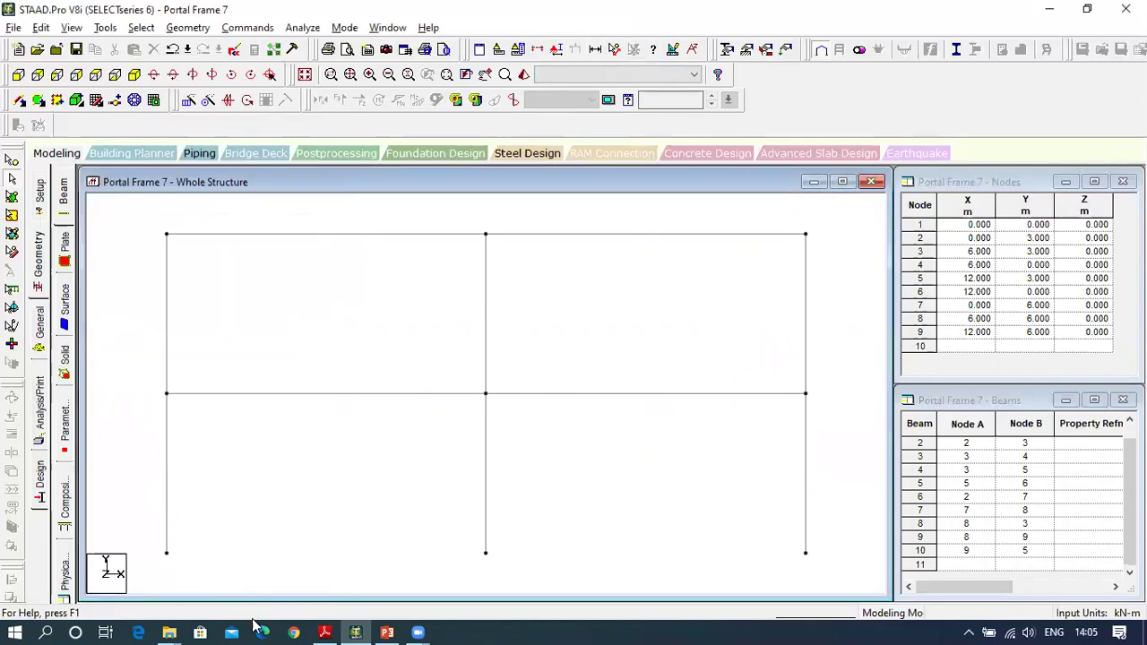
# Consult the figure's relative member stiffnesses and define a General concrete section with IZ 0.00001 m4.
pyautogui.click(326, 631)
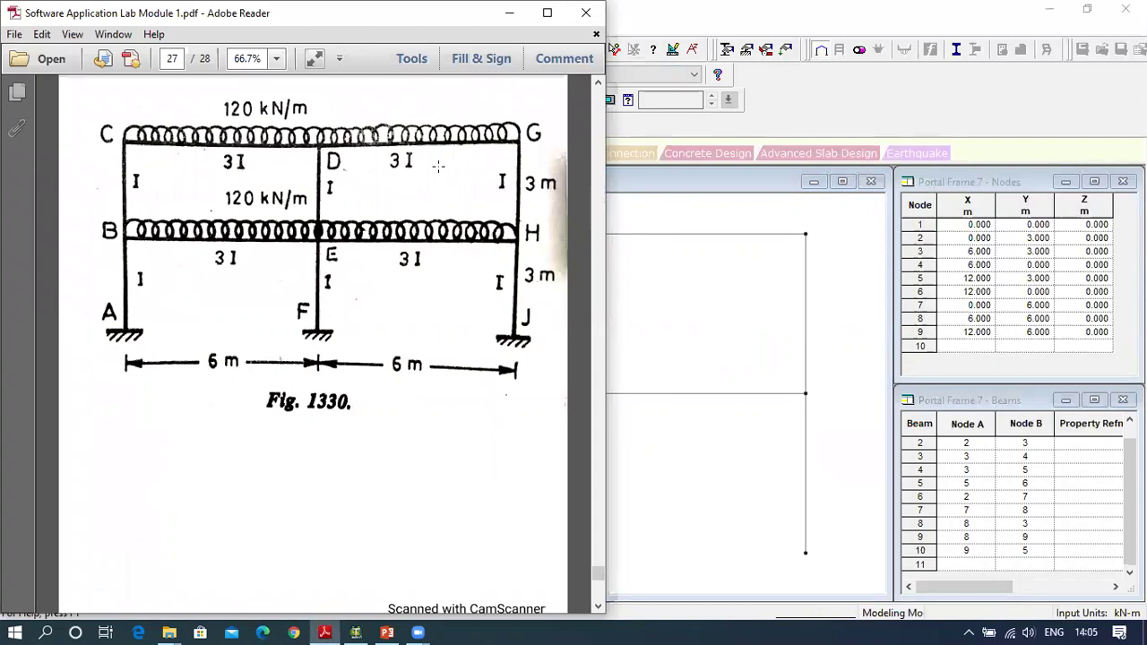
pyautogui.click(356, 633)
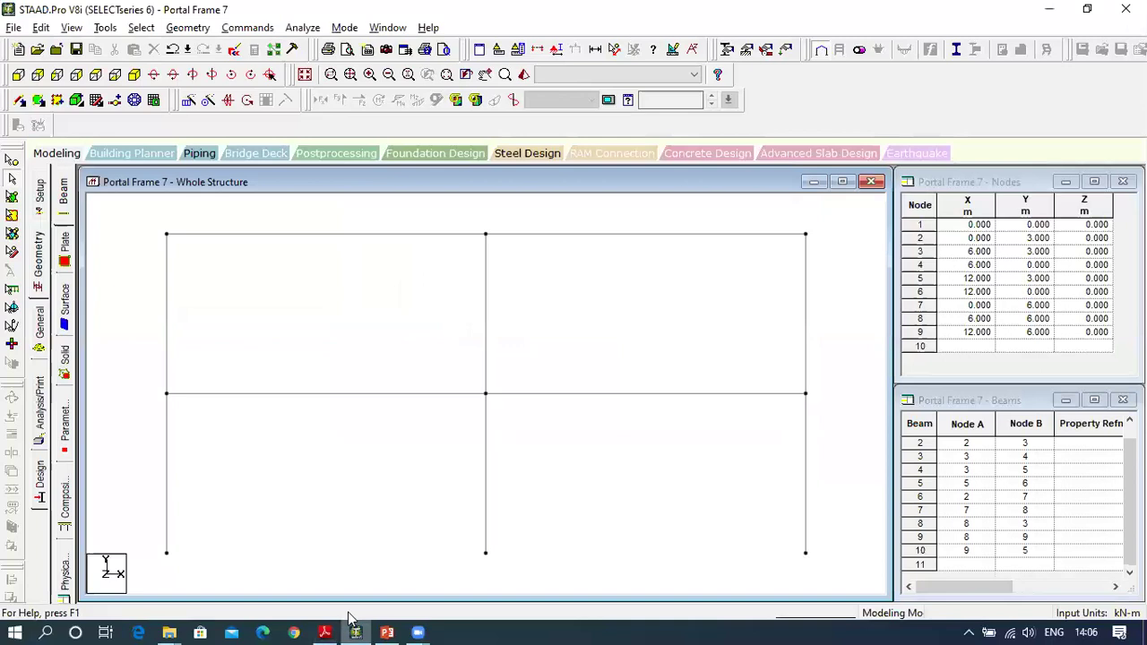
pyautogui.click(42, 328)
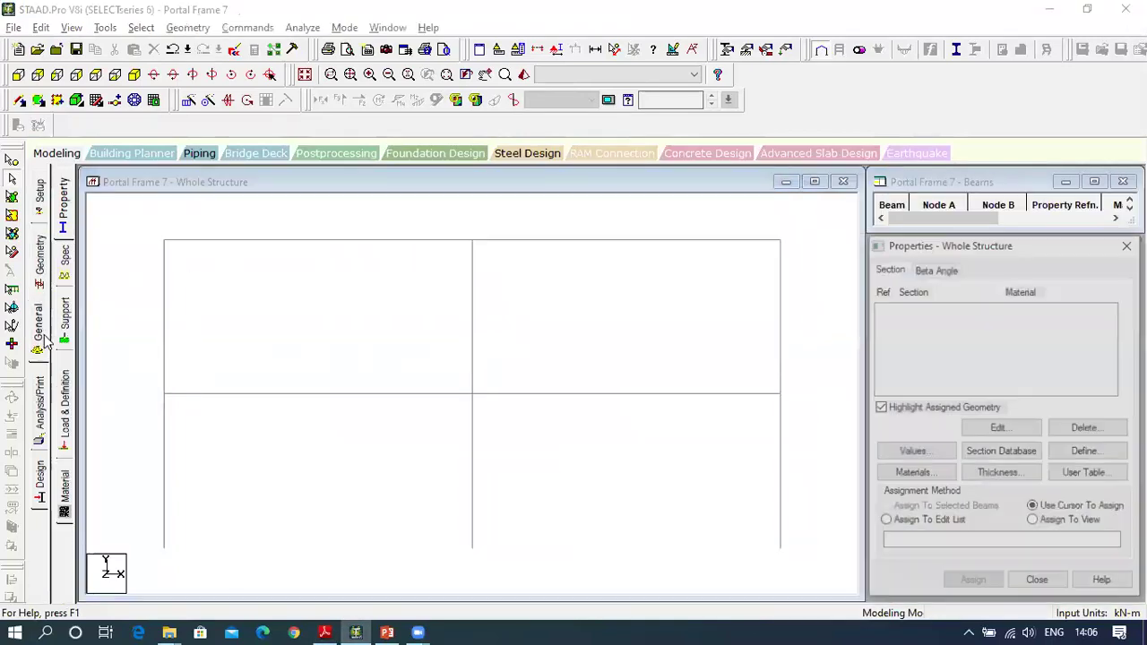
pyautogui.click(1088, 451)
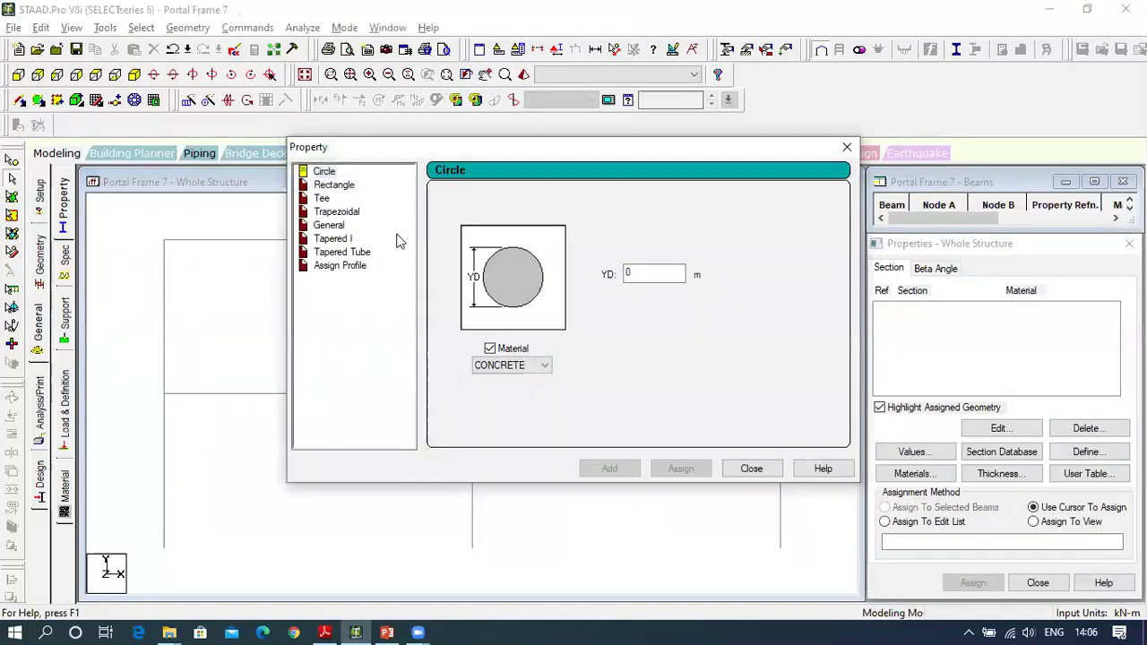
pyautogui.click(332, 226)
pyautogui.doubleClick(565, 288)
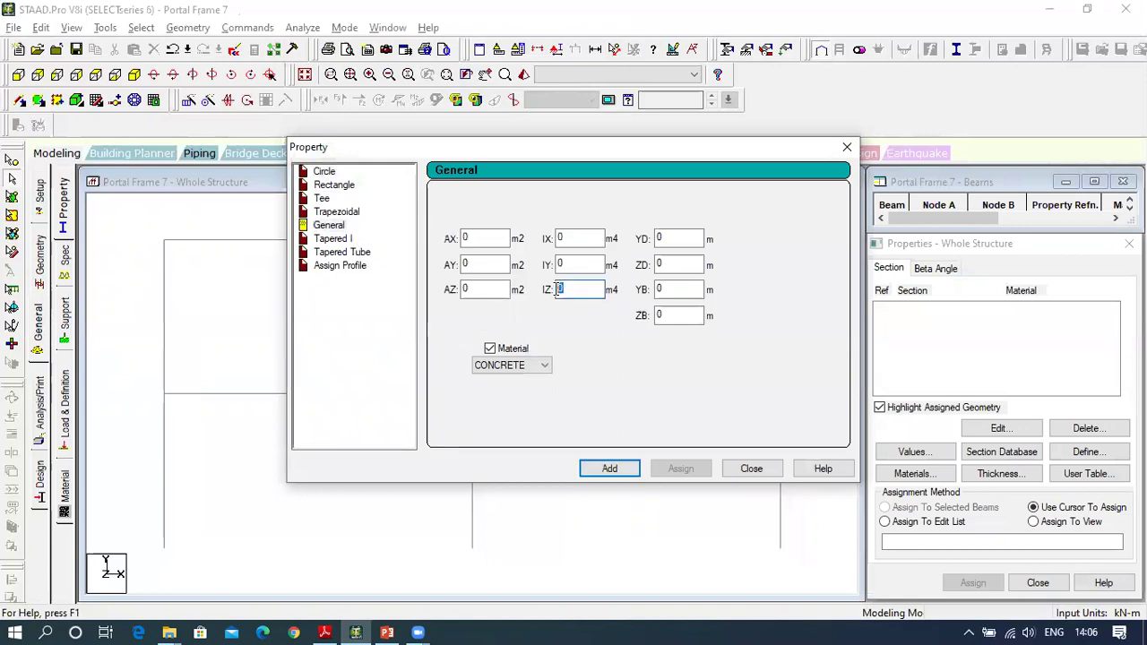
pyautogui.write('00001')
pyautogui.click(609, 471)
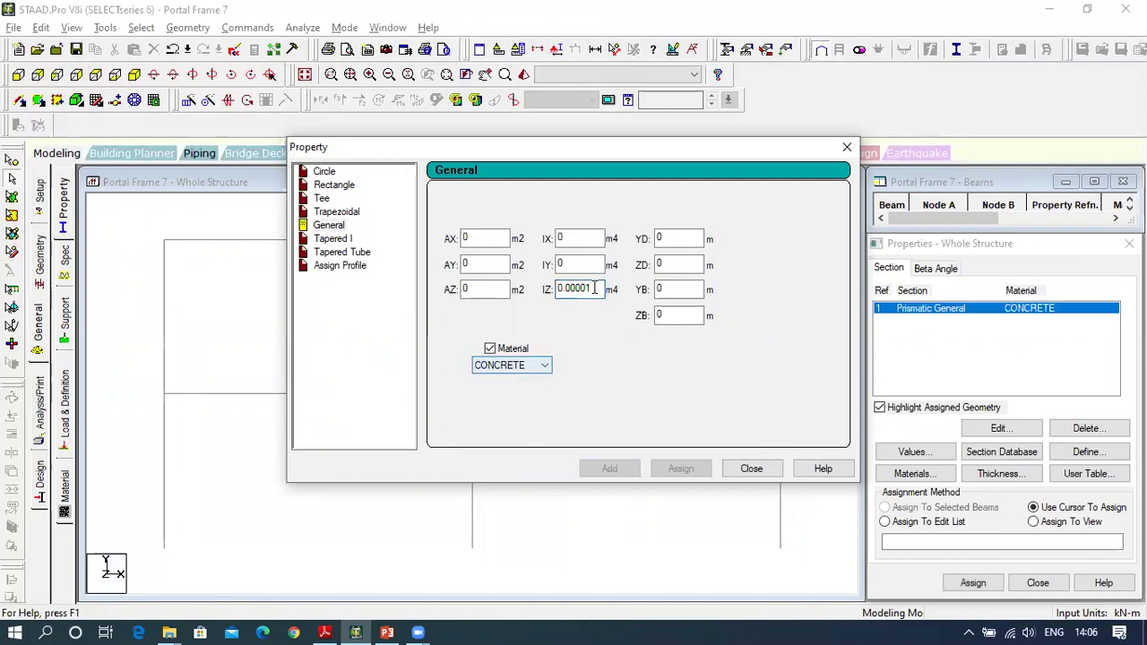
# Add a second General concrete section with IZ 0.00003 m4 and finish defining sections.
pyautogui.click(595, 288)
pyautogui.press('BackSpace')
pyautogui.write('3')
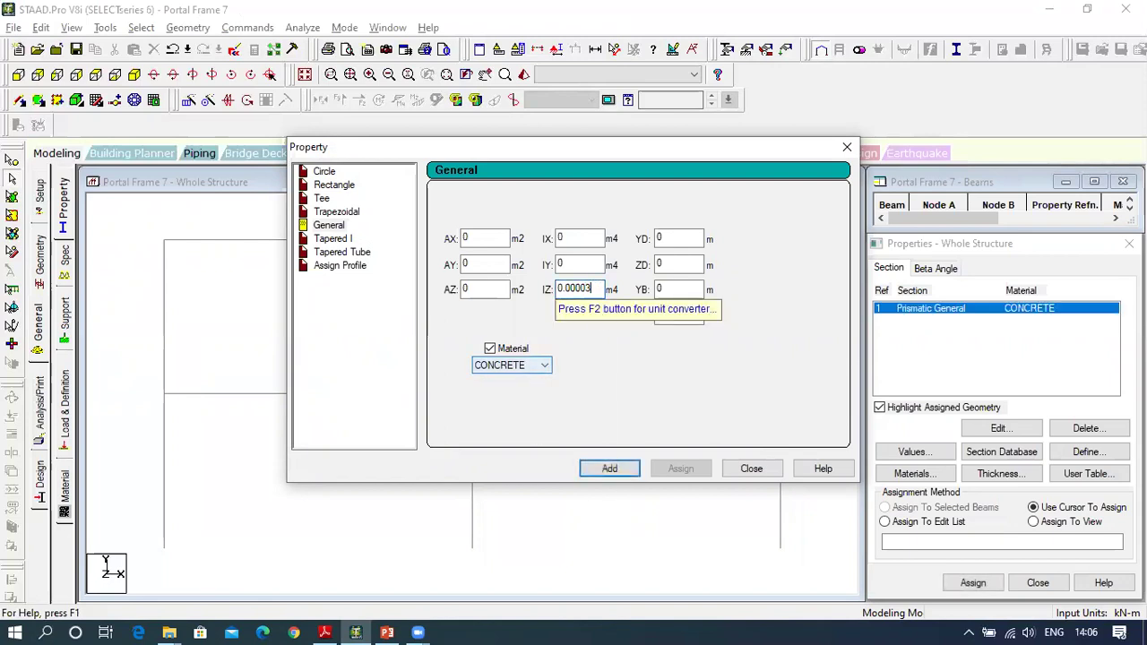
pyautogui.click(614, 469)
pyautogui.click(744, 469)
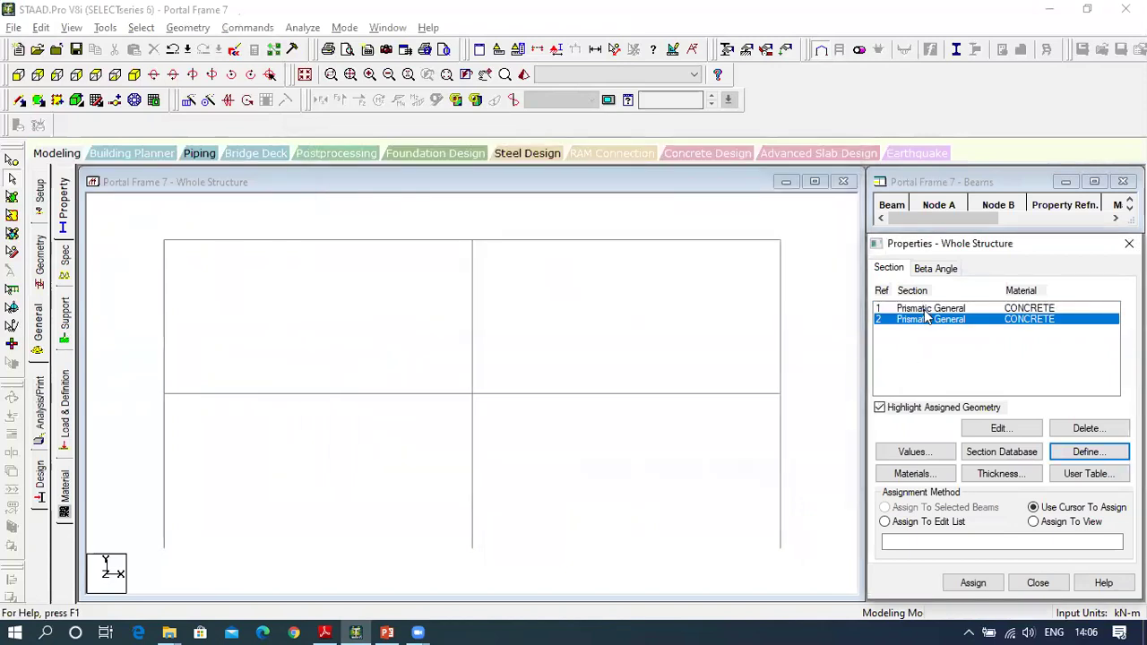
# Choose section 1 for assignment and save the modified structure.
pyautogui.click(925, 310)
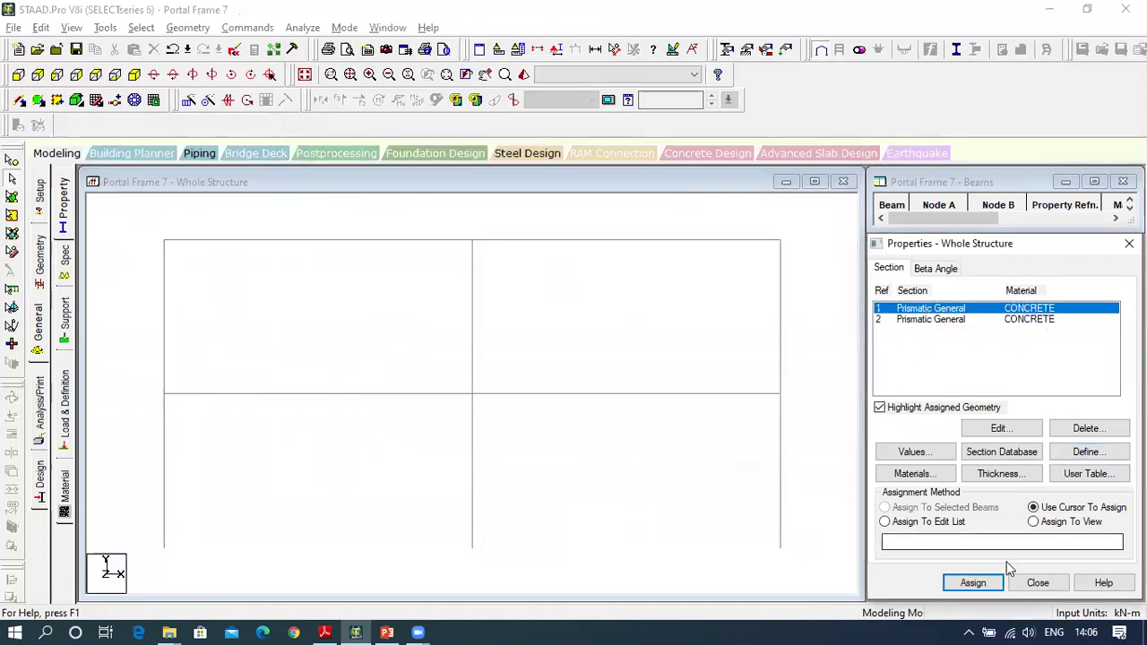
pyautogui.click(968, 583)
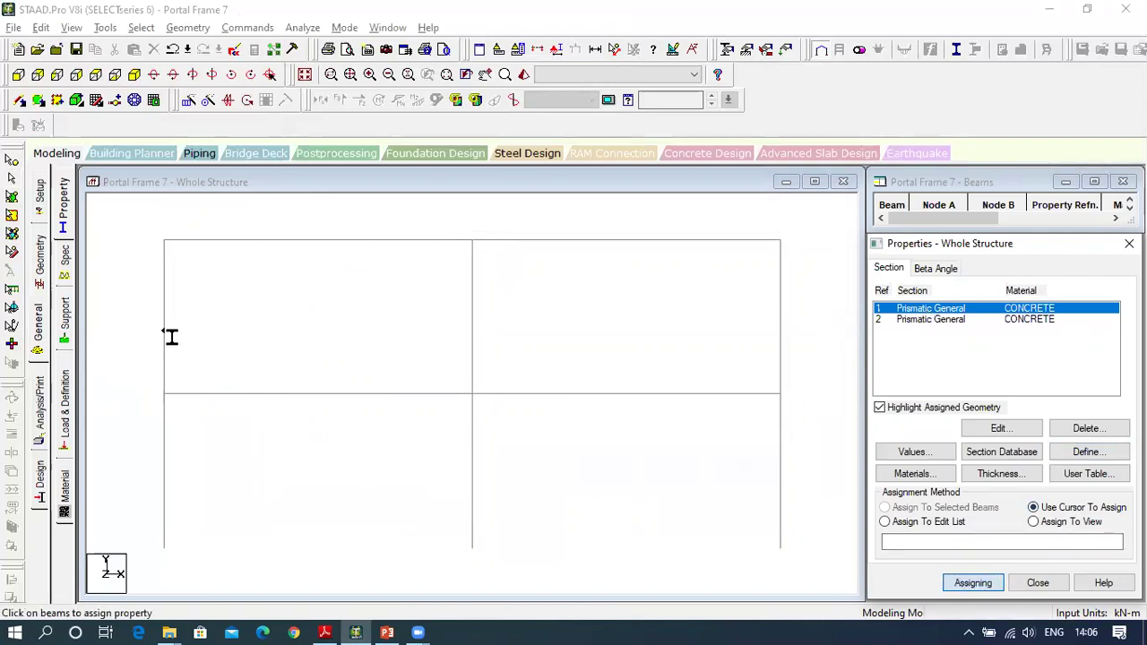
pyautogui.click(993, 461)
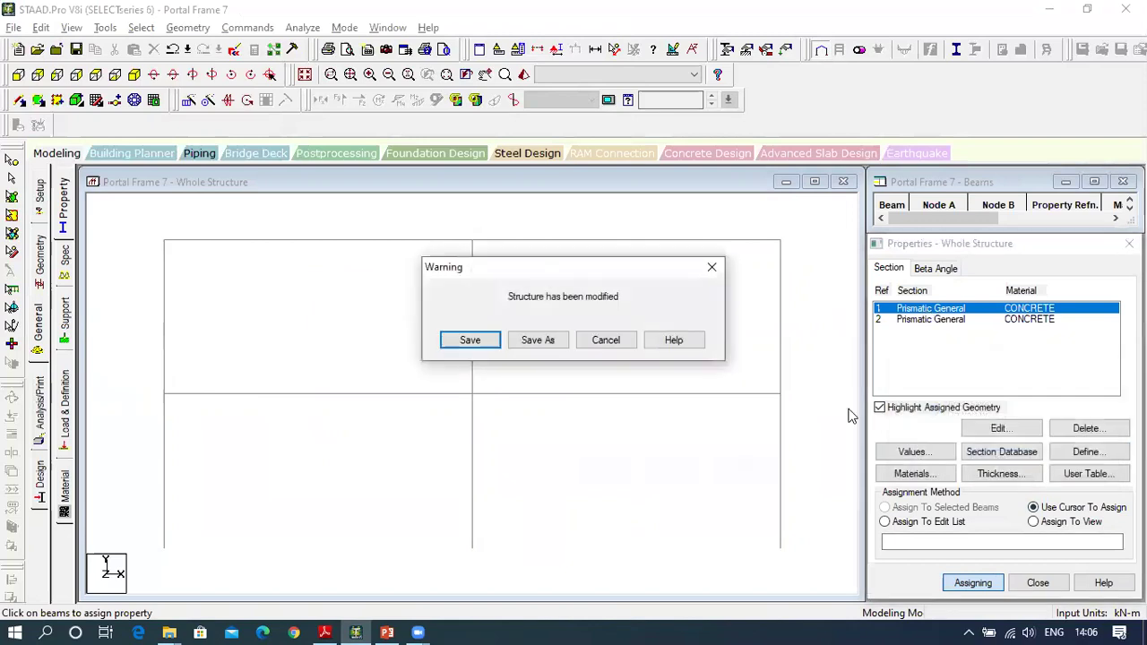
pyautogui.click(496, 349)
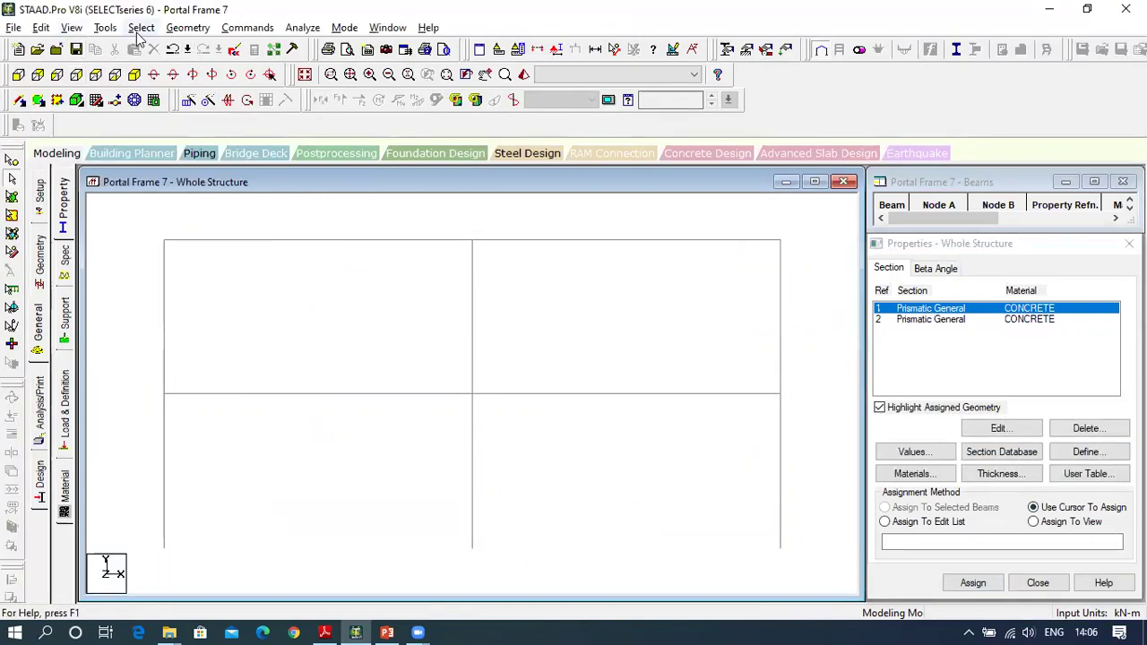
# Select all six column members of the frame and assign section 1 to them.
pyautogui.click(166, 315)
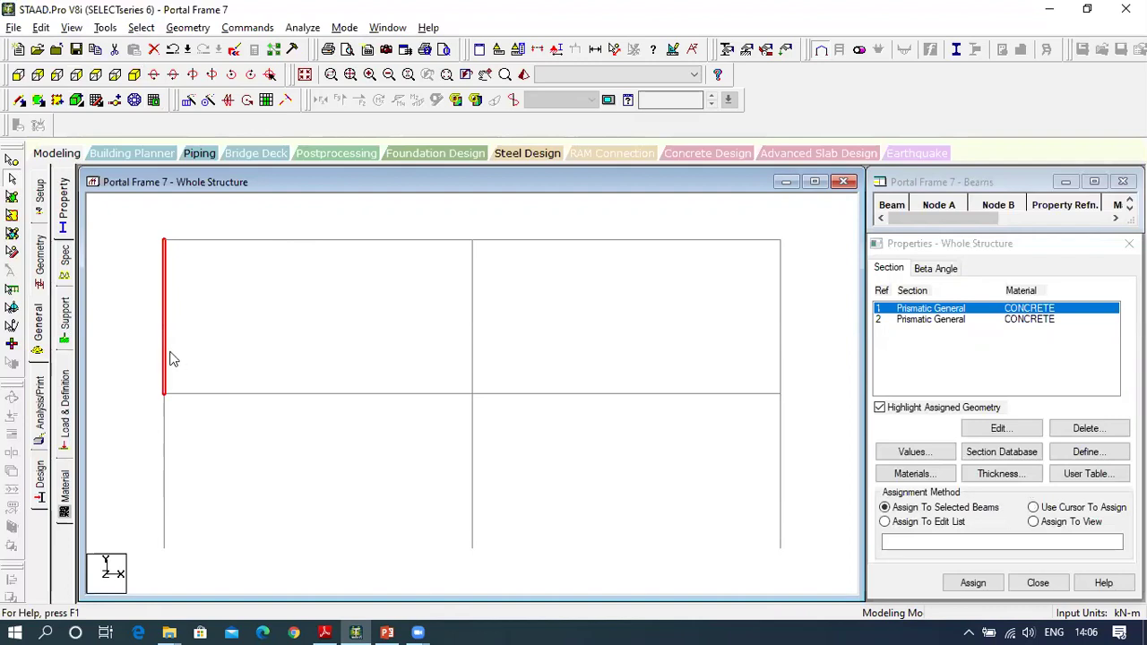
pyautogui.keyDown('ctrl'); pyautogui.click(165, 448); pyautogui.keyUp('ctrl')
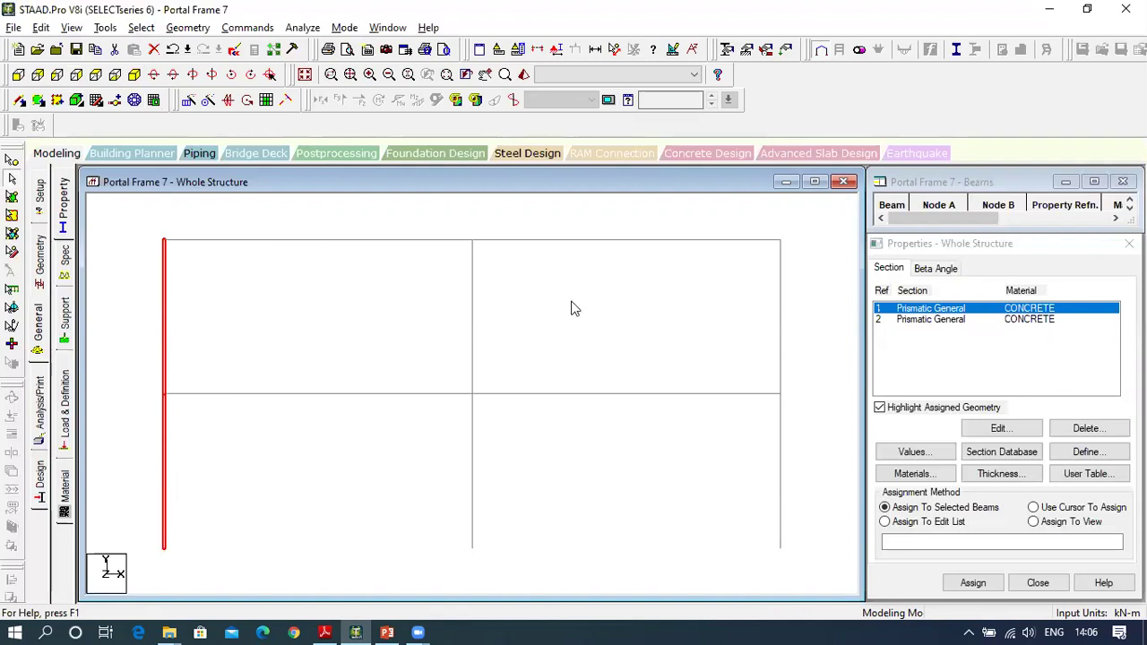
pyautogui.keyDown('ctrl'); pyautogui.click(472, 354); pyautogui.keyUp('ctrl')
pyautogui.keyDown('ctrl'); pyautogui.click(471, 430); pyautogui.keyUp('ctrl')
pyautogui.keyDown('ctrl'); pyautogui.click(780, 355); pyautogui.keyUp('ctrl')
pyautogui.keyDown('ctrl'); pyautogui.click(781, 457); pyautogui.keyUp('ctrl')
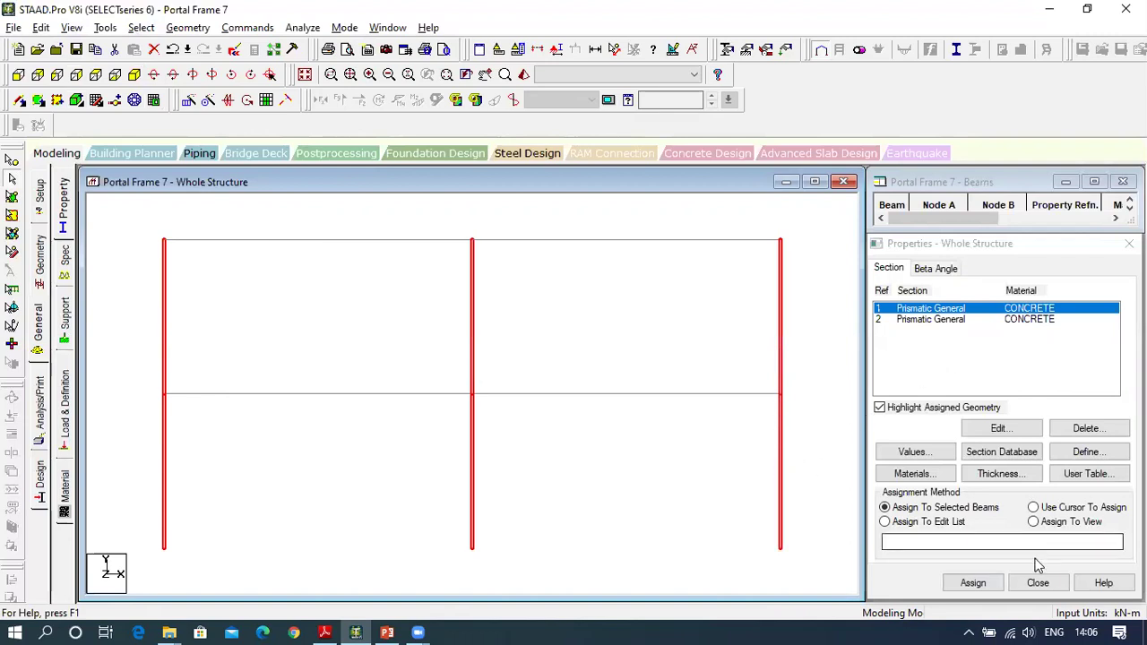
pyautogui.click(977, 587)
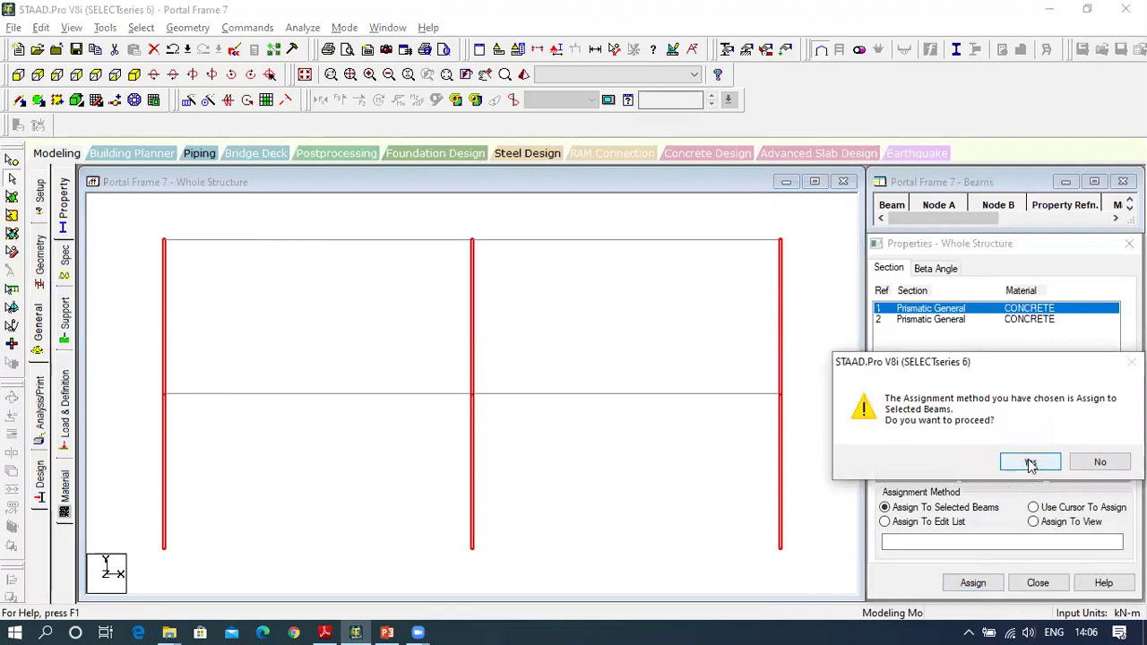
pyautogui.click(1031, 462)
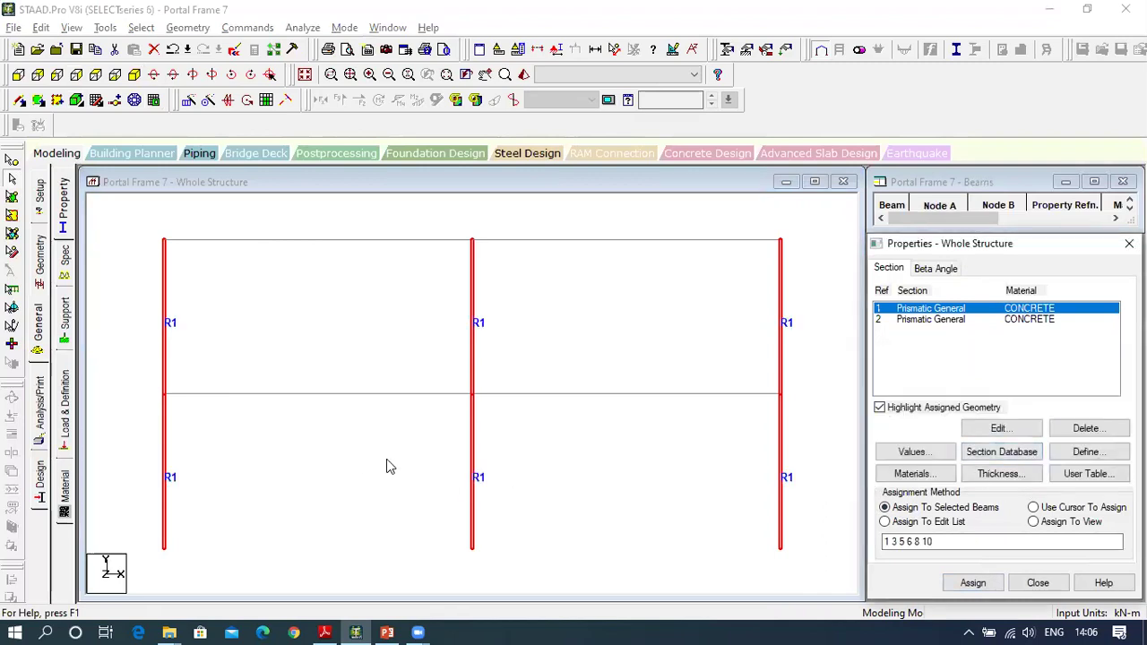
pyautogui.click(581, 465)
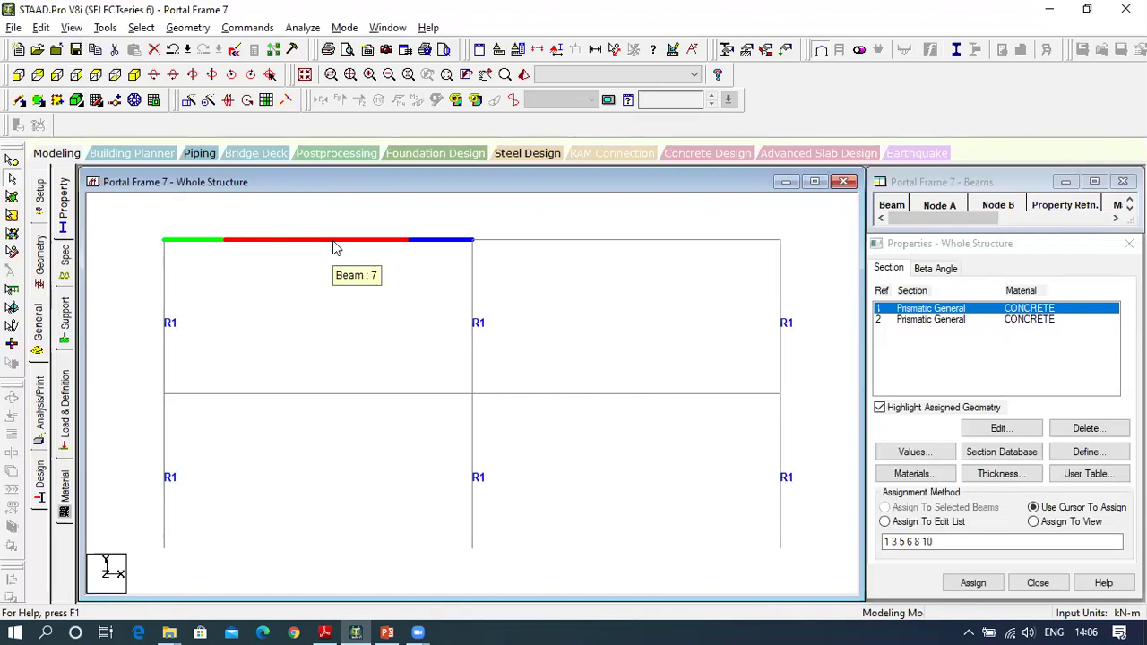
pyautogui.click(333, 242)
pyautogui.keyDown('ctrl'); pyautogui.click(543, 242); pyautogui.keyUp('ctrl')
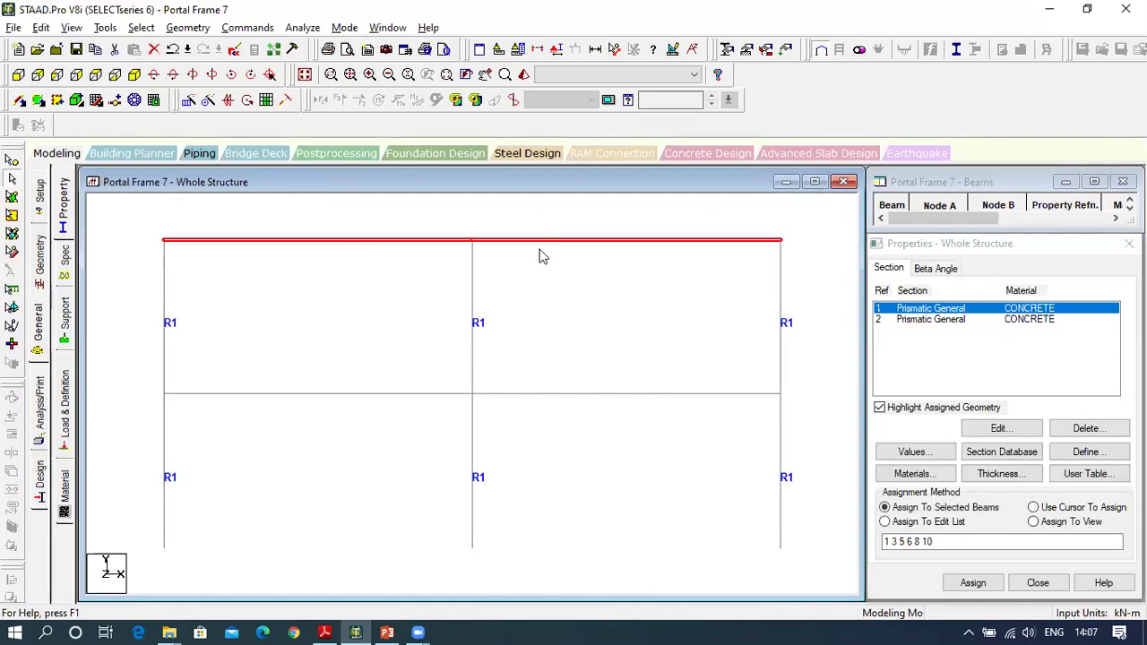
pyautogui.keyDown('ctrl'); pyautogui.click(425, 403); pyautogui.keyUp('ctrl')
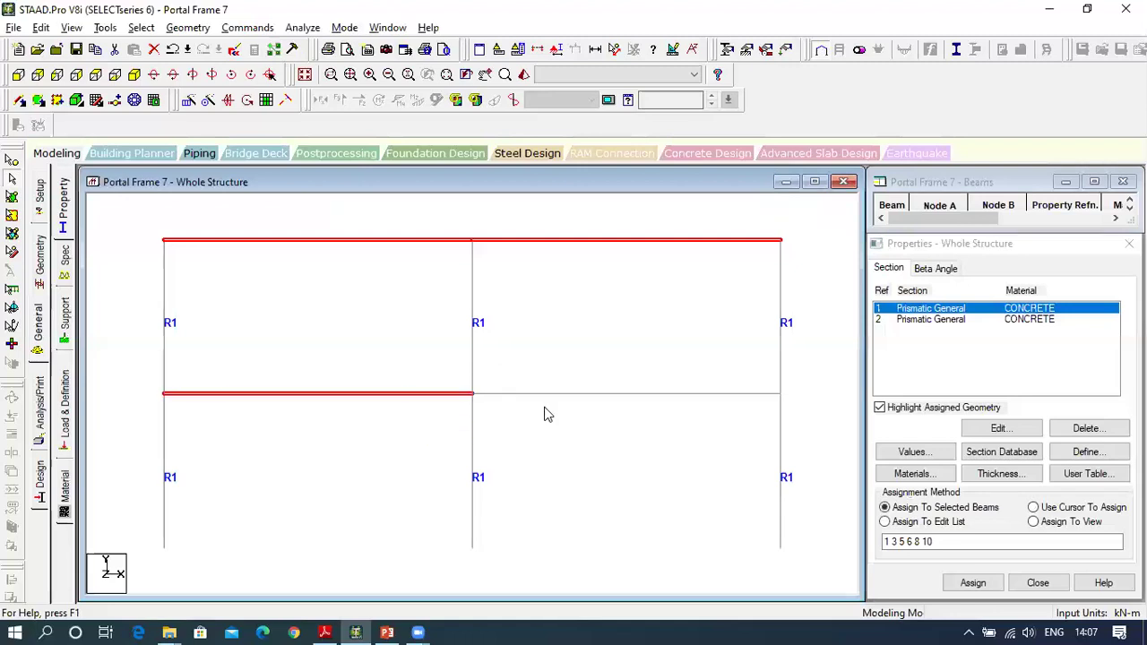
pyautogui.keyDown('ctrl'); pyautogui.doubleClick(564, 399); pyautogui.keyUp('ctrl')
pyautogui.click(744, 508)
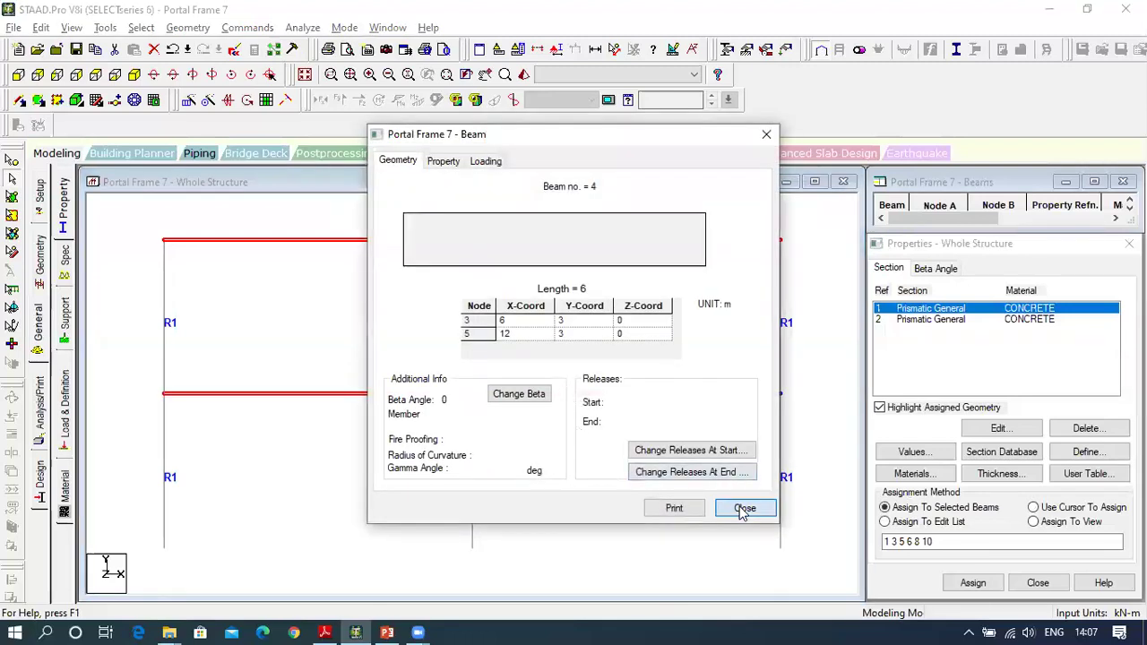
pyautogui.click(568, 328)
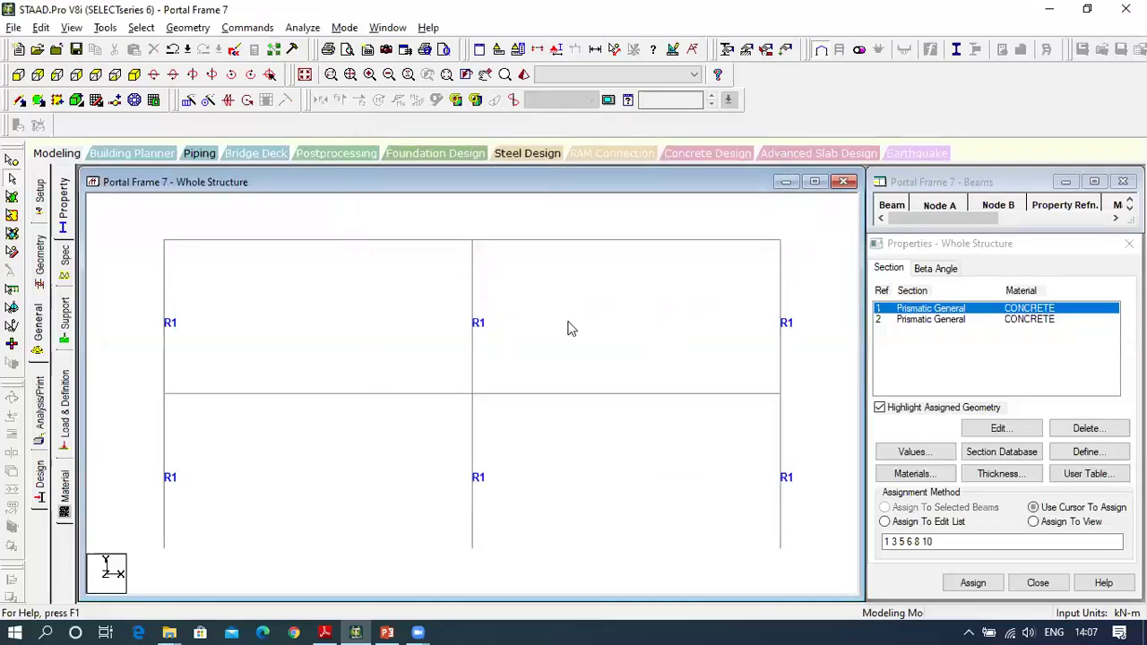
pyautogui.click(141, 28)
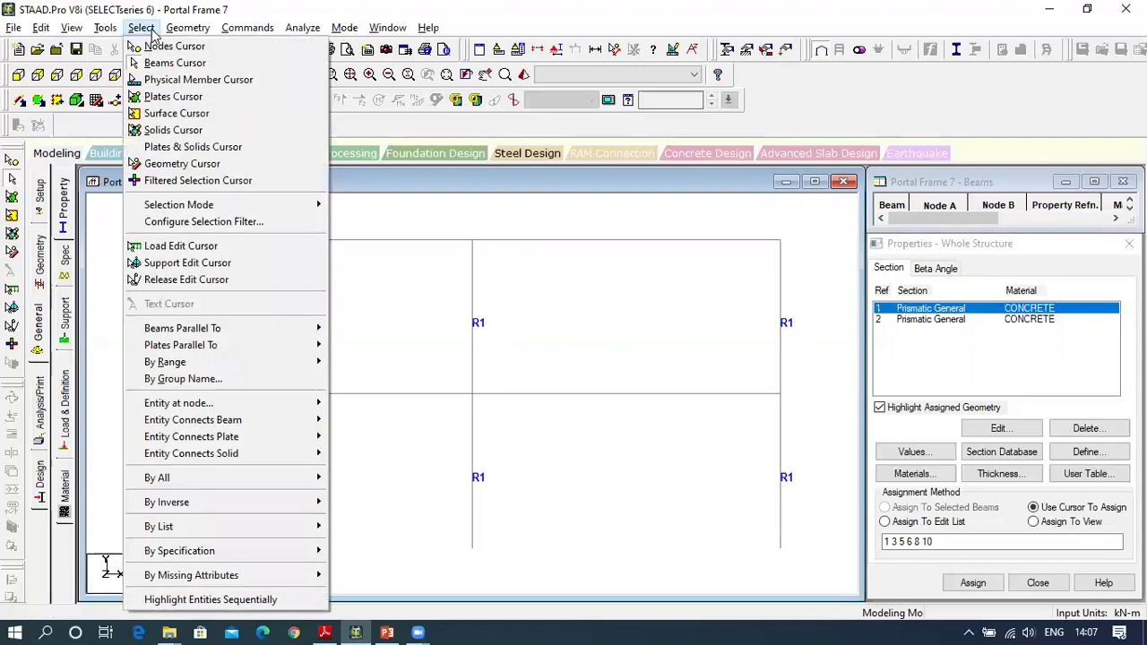
pyautogui.moveTo(188, 328)
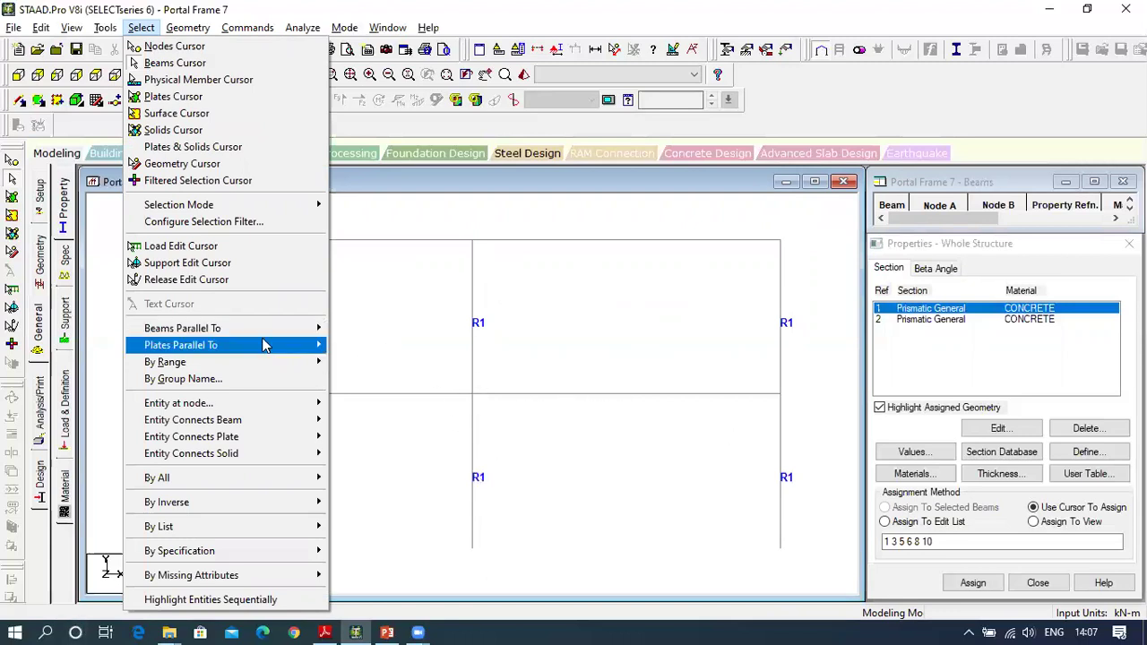
pyautogui.click(351, 332)
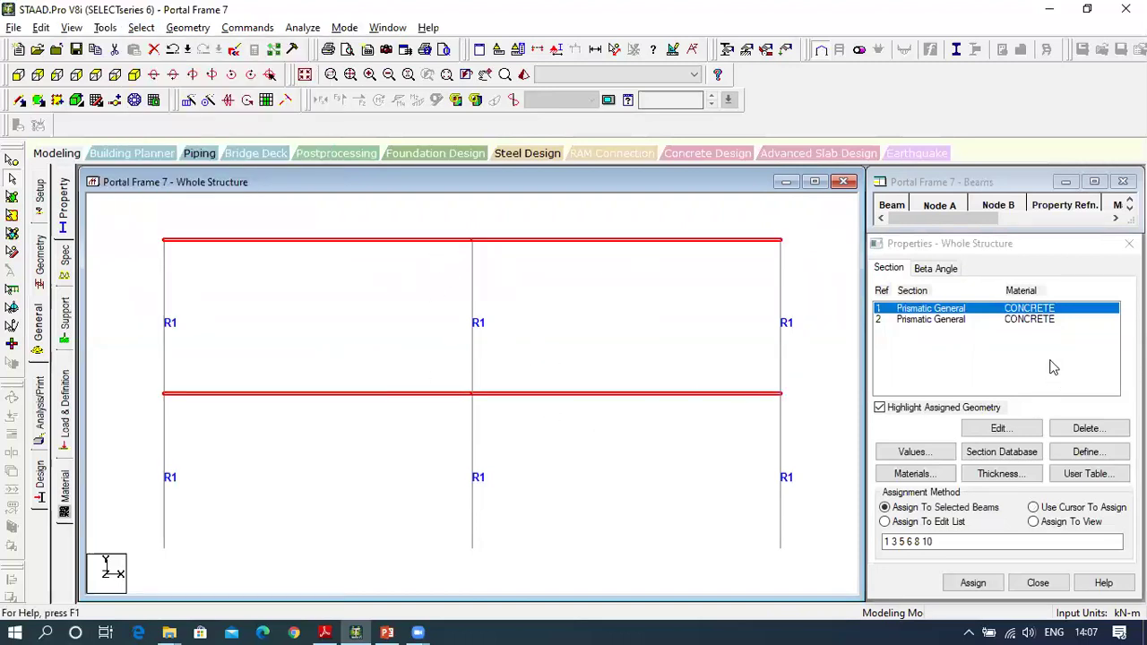
# Assign section 2 to all beams parallel to X, close the section properties and maximize the structure view.
pyautogui.click(923, 319)
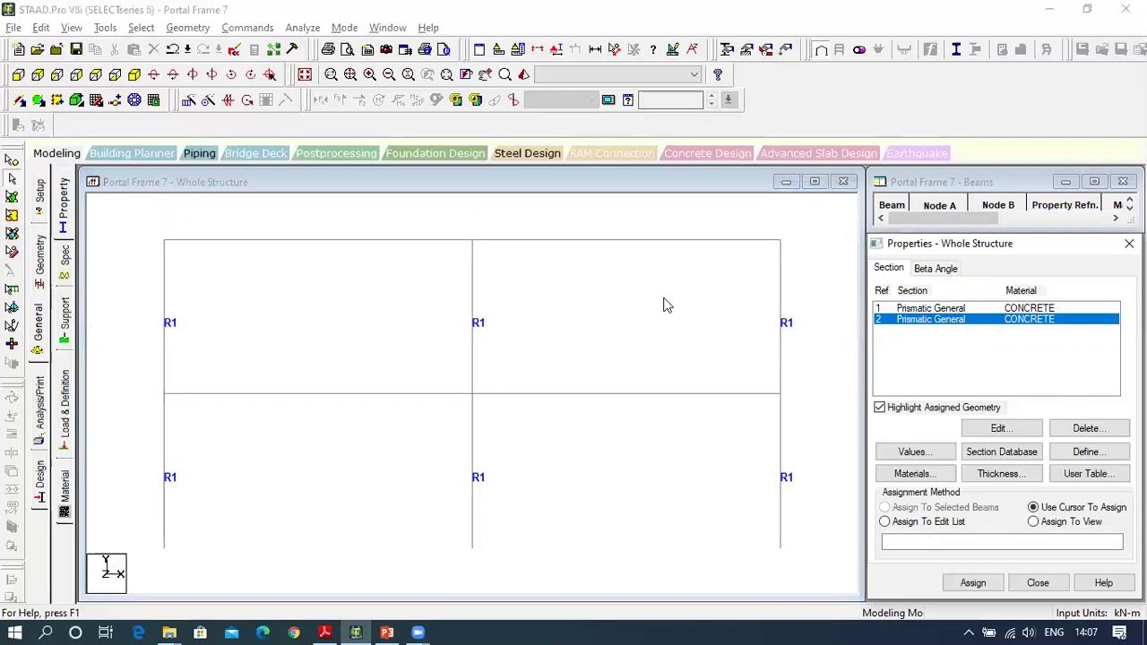
pyautogui.click(144, 29)
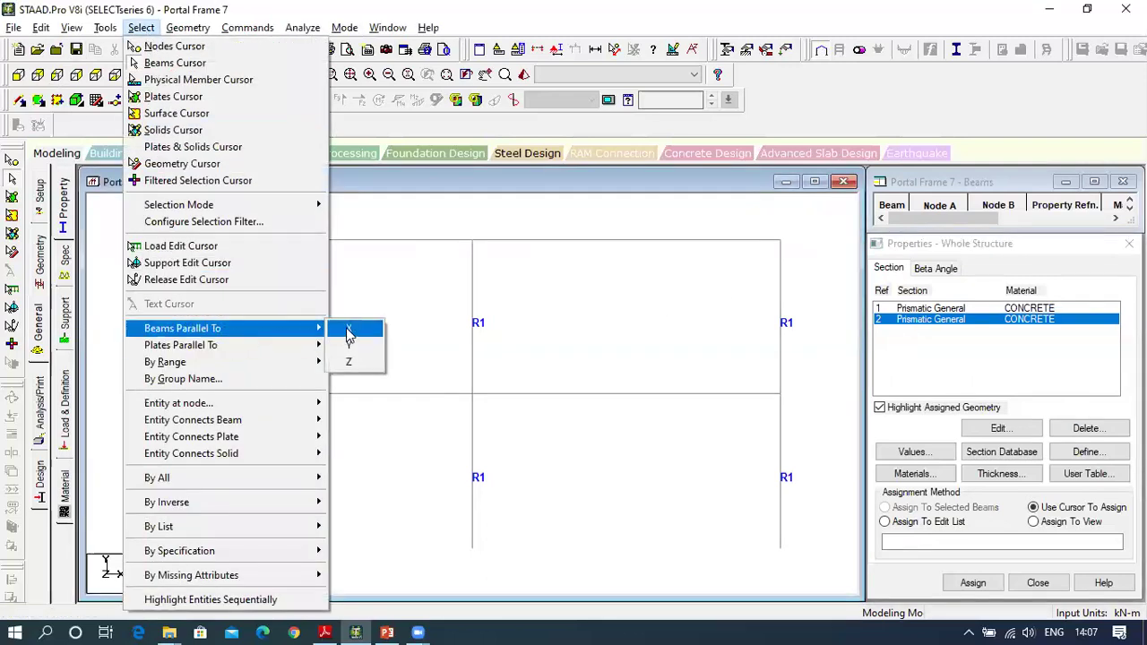
pyautogui.click(349, 331)
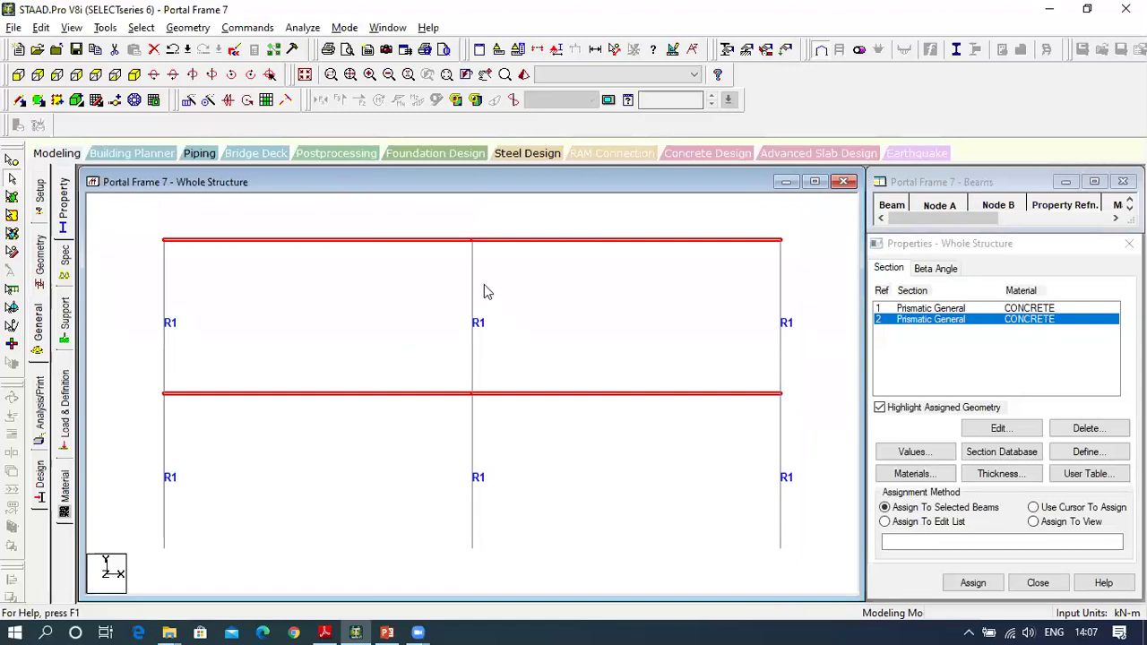
pyautogui.click(973, 584)
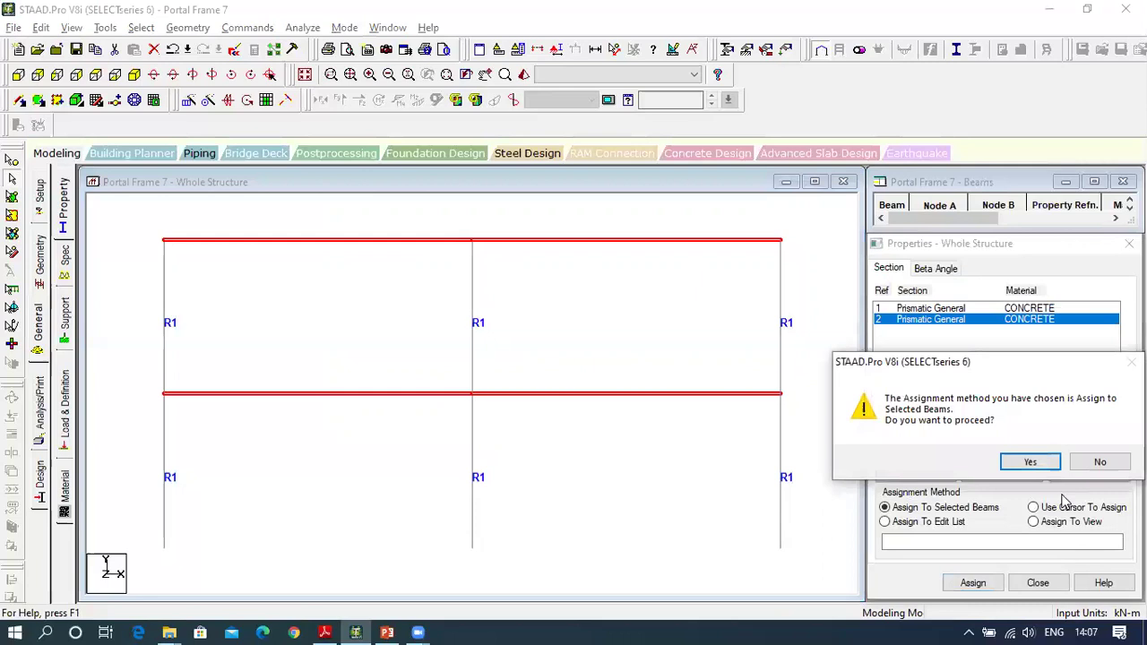
pyautogui.click(1030, 462)
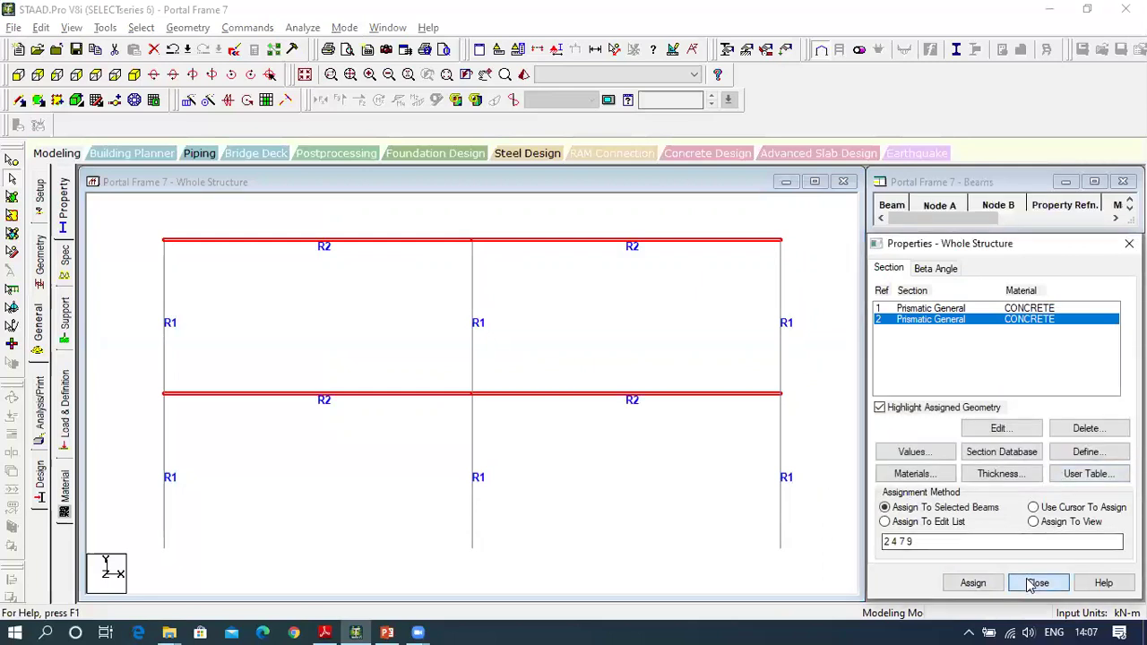
pyautogui.click(1037, 581)
pyautogui.click(812, 184)
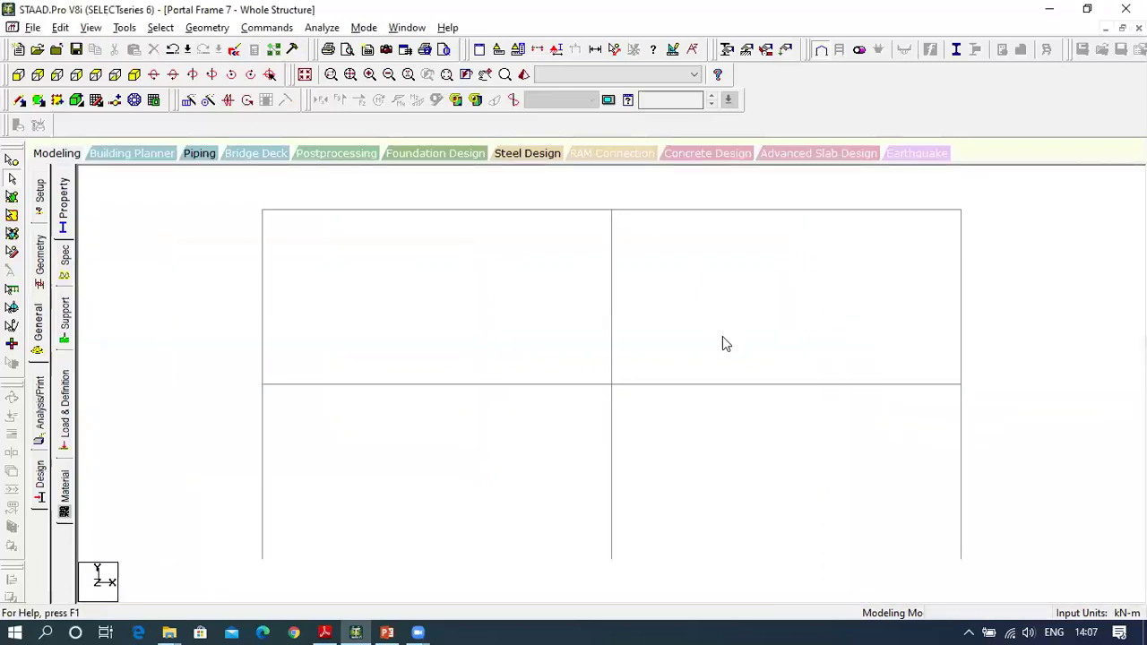
# Check the support conditions in the PDF figure and create a fixed support in STAAD.Pro.
pyautogui.click(330, 631)
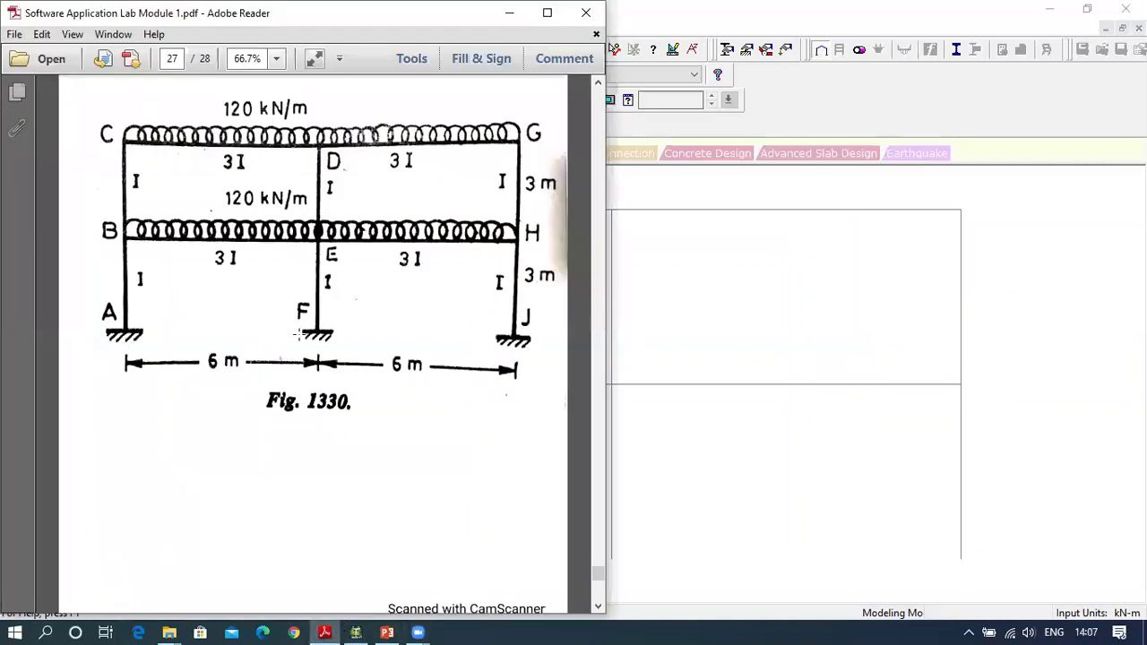
pyautogui.click(356, 633)
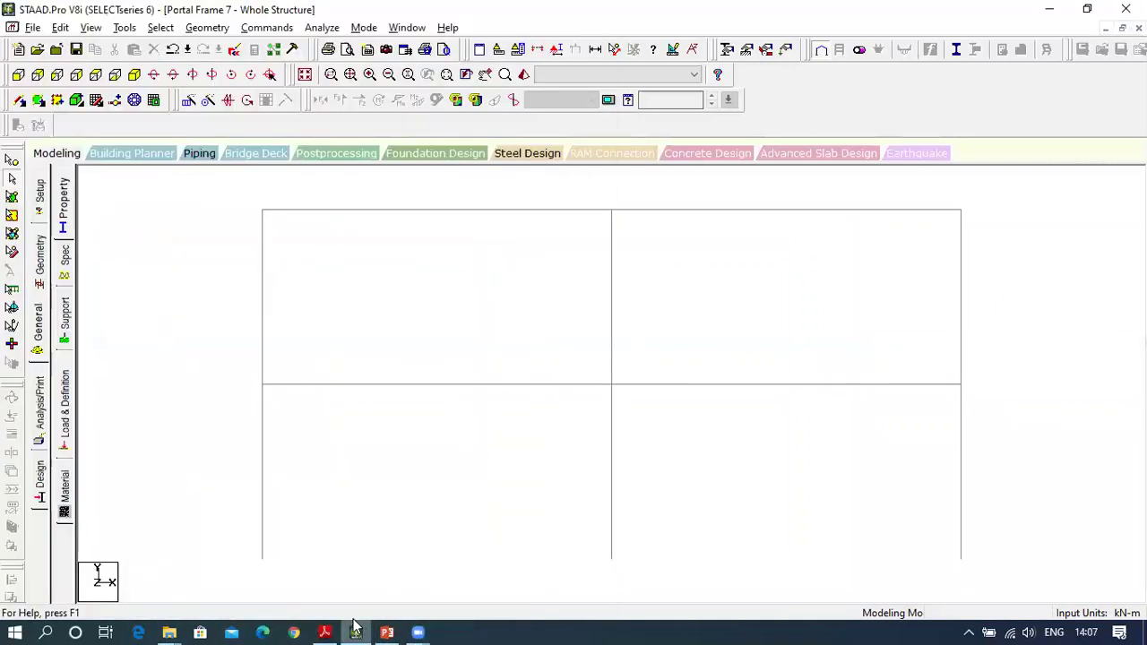
pyautogui.click(65, 337)
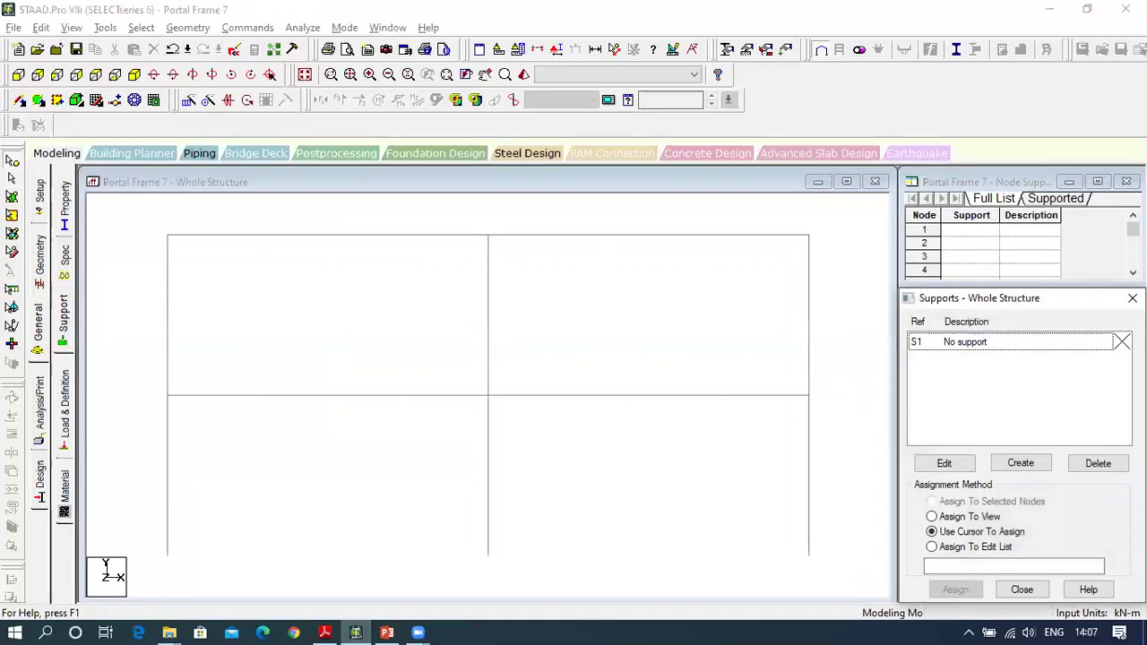
pyautogui.click(1021, 464)
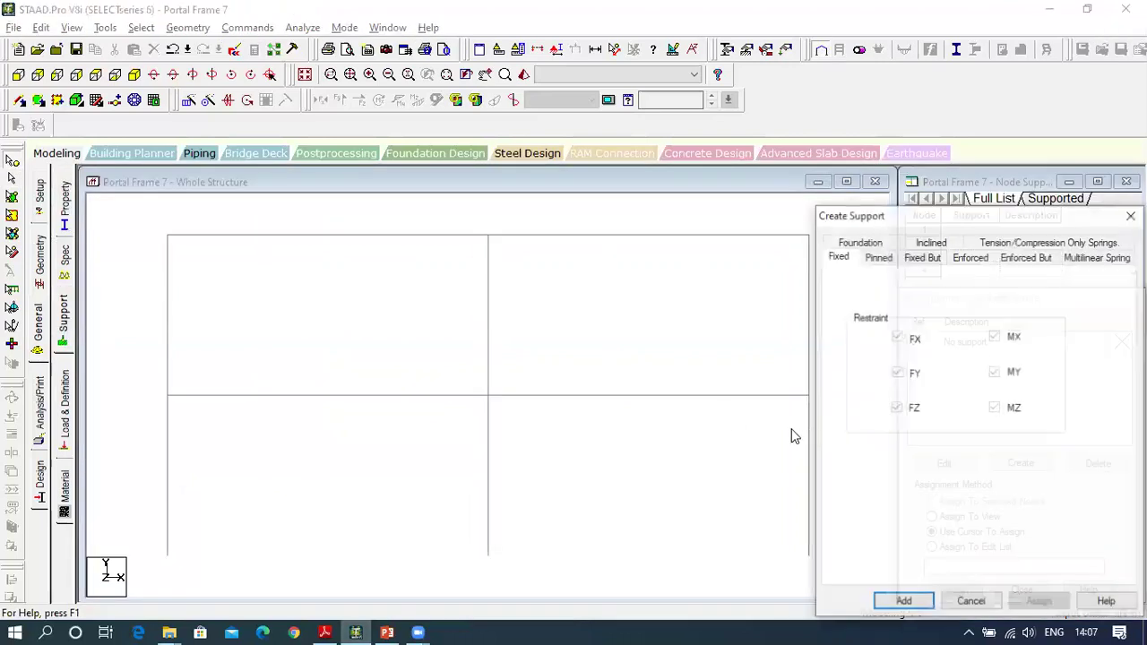
pyautogui.click(903, 602)
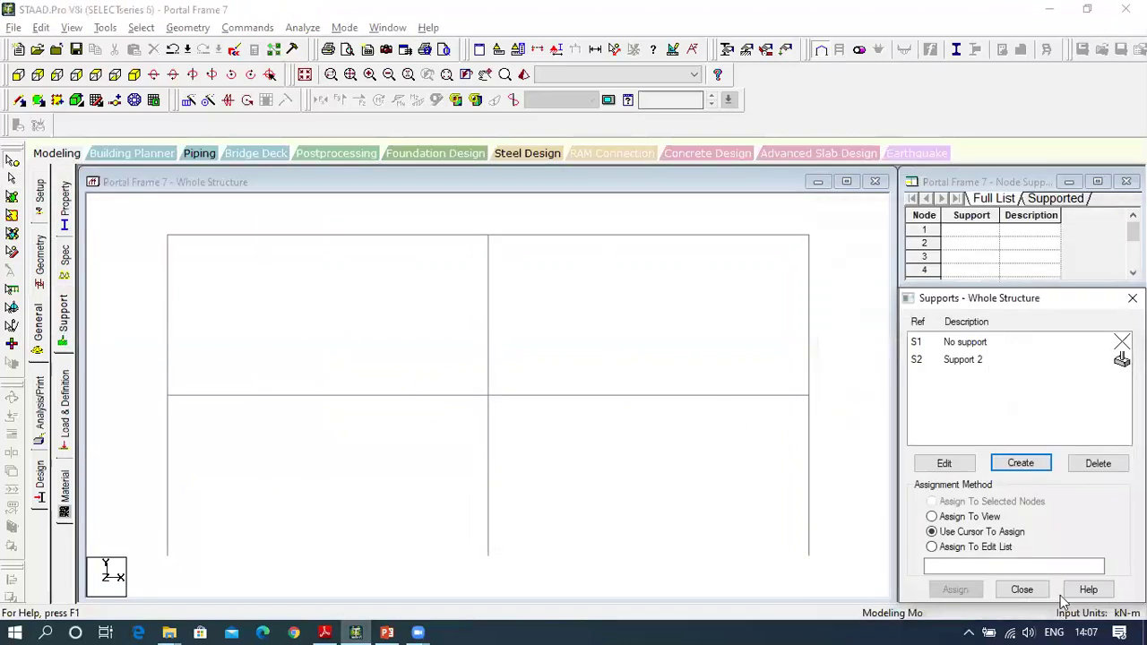
# Assign the fixed support to the three column base nodes, close the support definitions and maximize the structure view.
pyautogui.click(1082, 356)
pyautogui.click(956, 590)
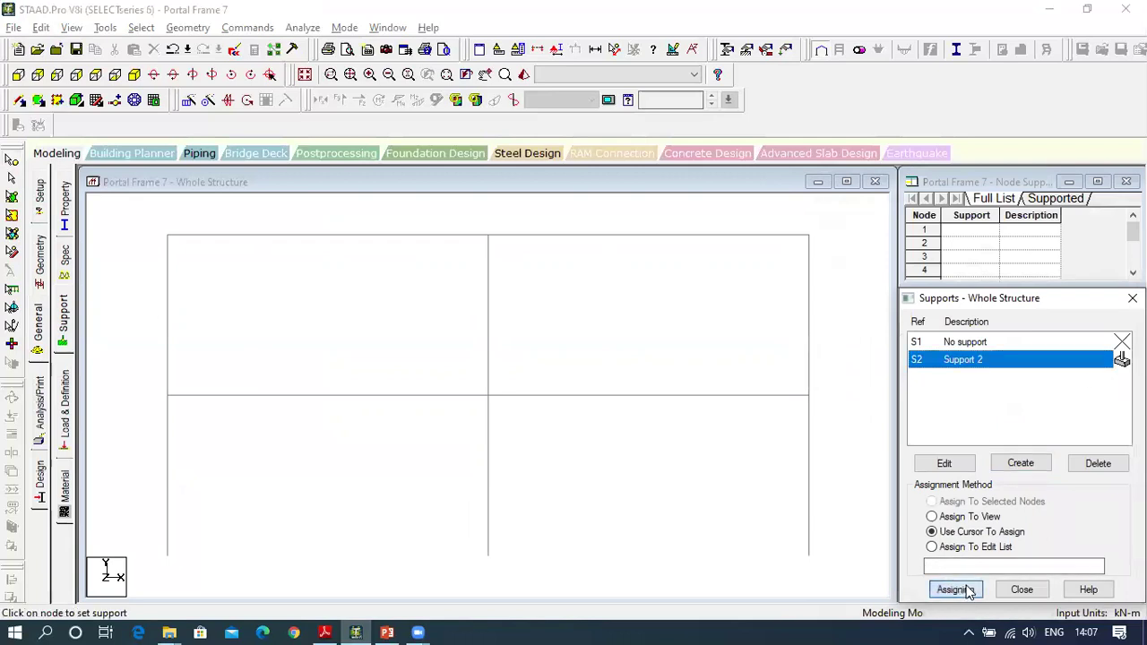
pyautogui.click(167, 557)
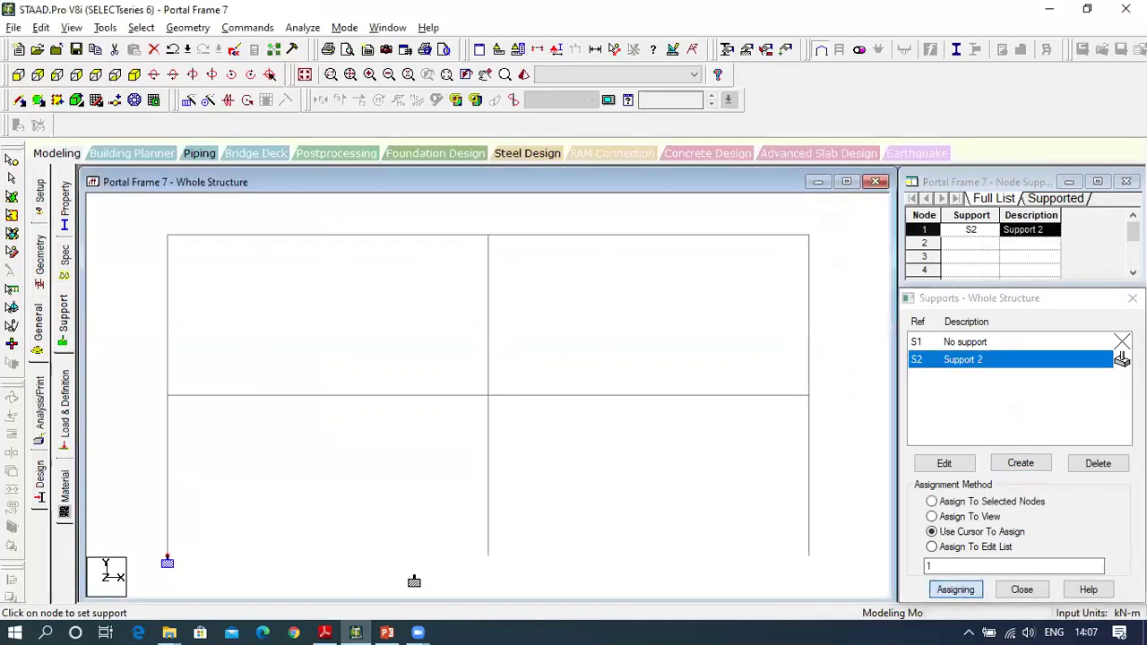
pyautogui.click(487, 557)
pyautogui.click(808, 558)
pyautogui.click(1027, 594)
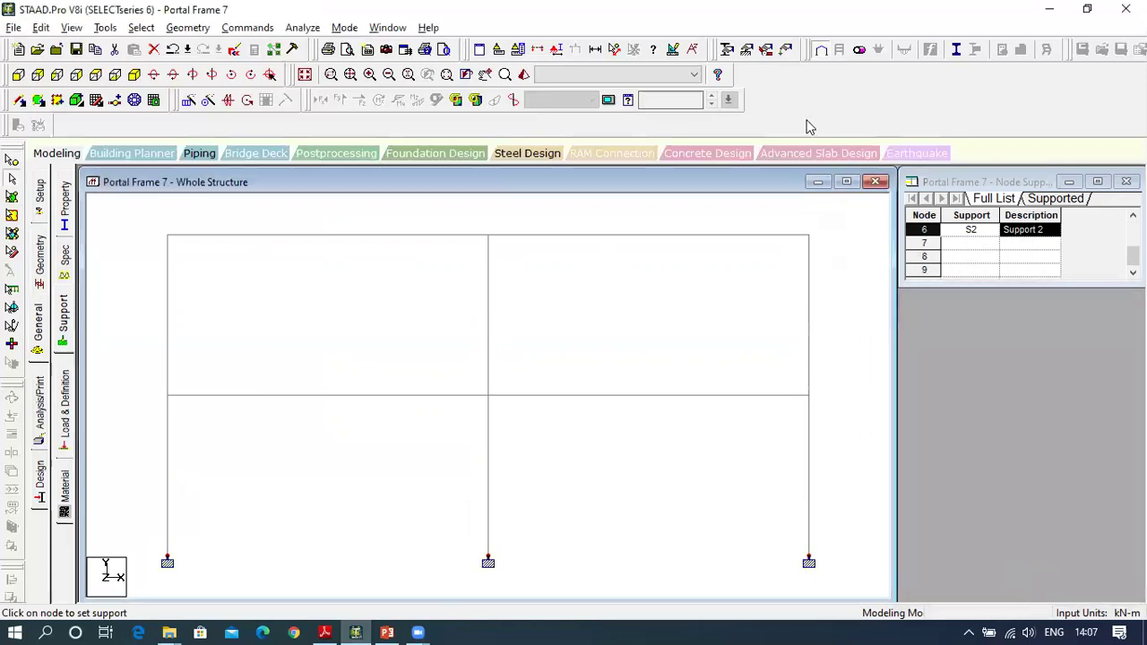
pyautogui.click(846, 182)
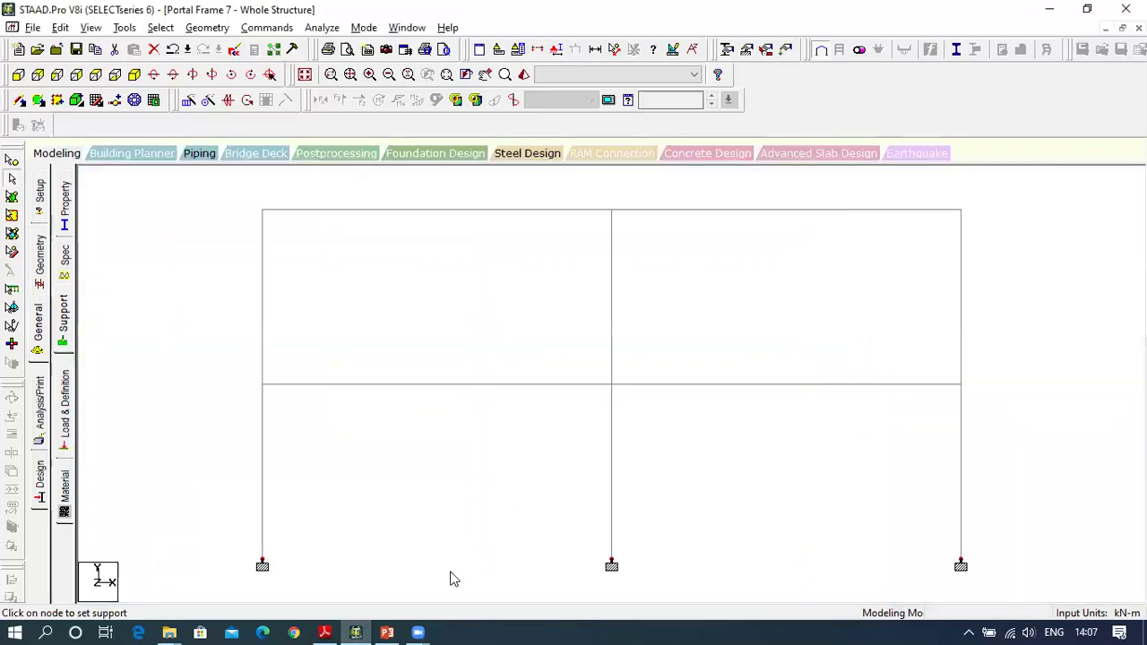
# Check the beam loads in the PDF figure and add primary load case 1, titled LOAD CASE 1, with loading type None.
pyautogui.click(325, 633)
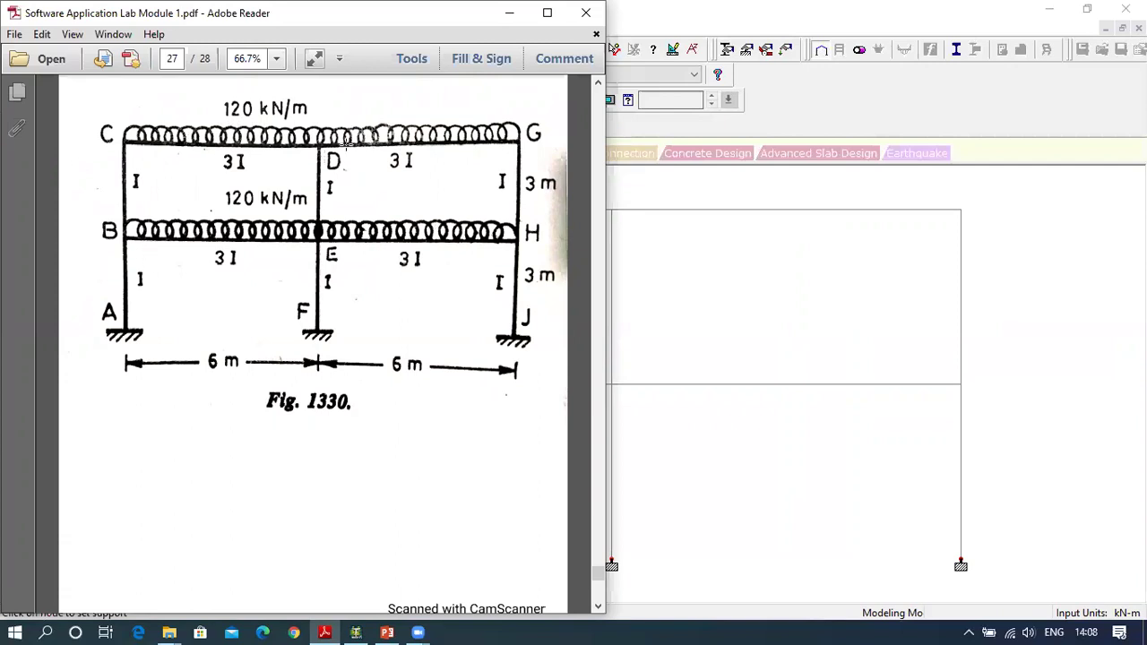
pyautogui.click(356, 632)
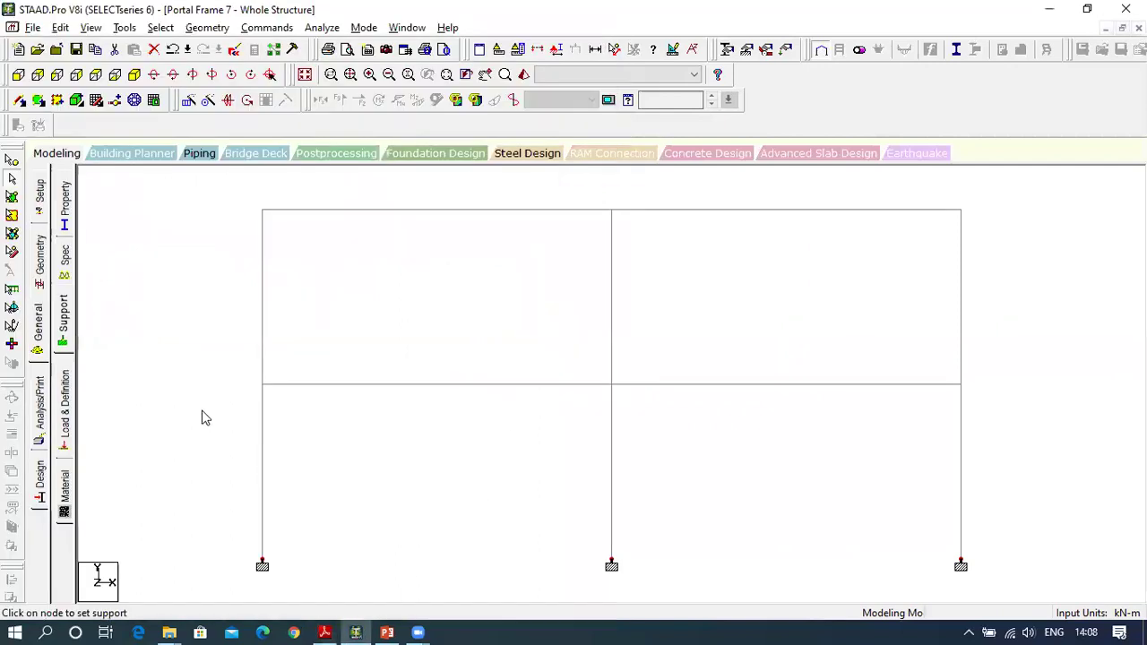
pyautogui.click(67, 404)
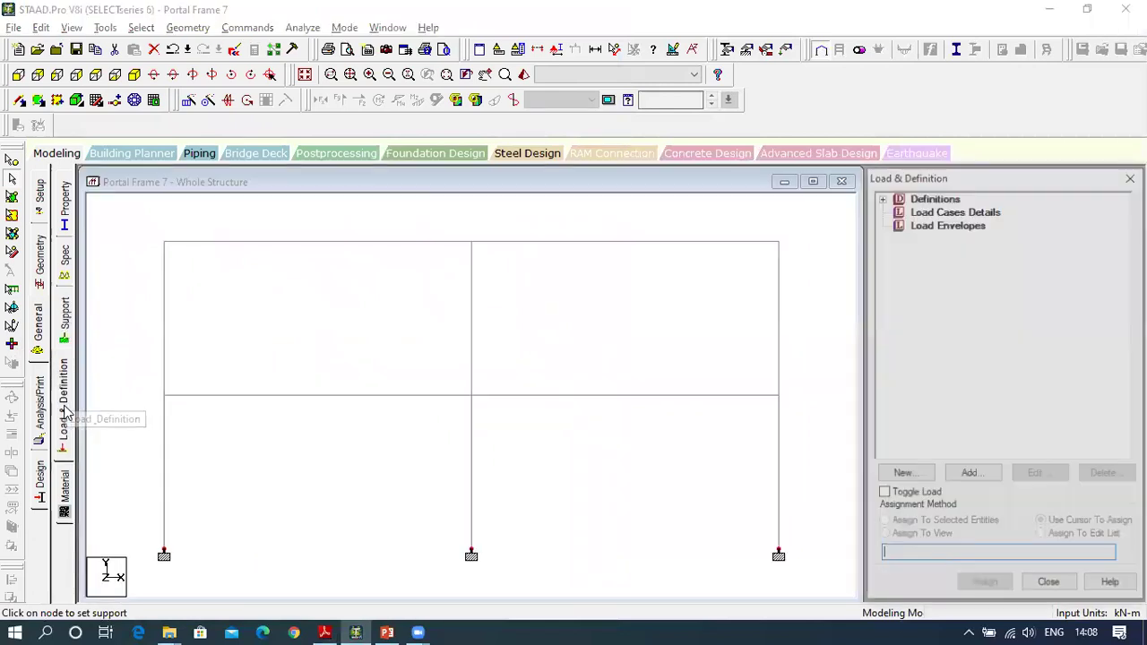
pyautogui.click(923, 215)
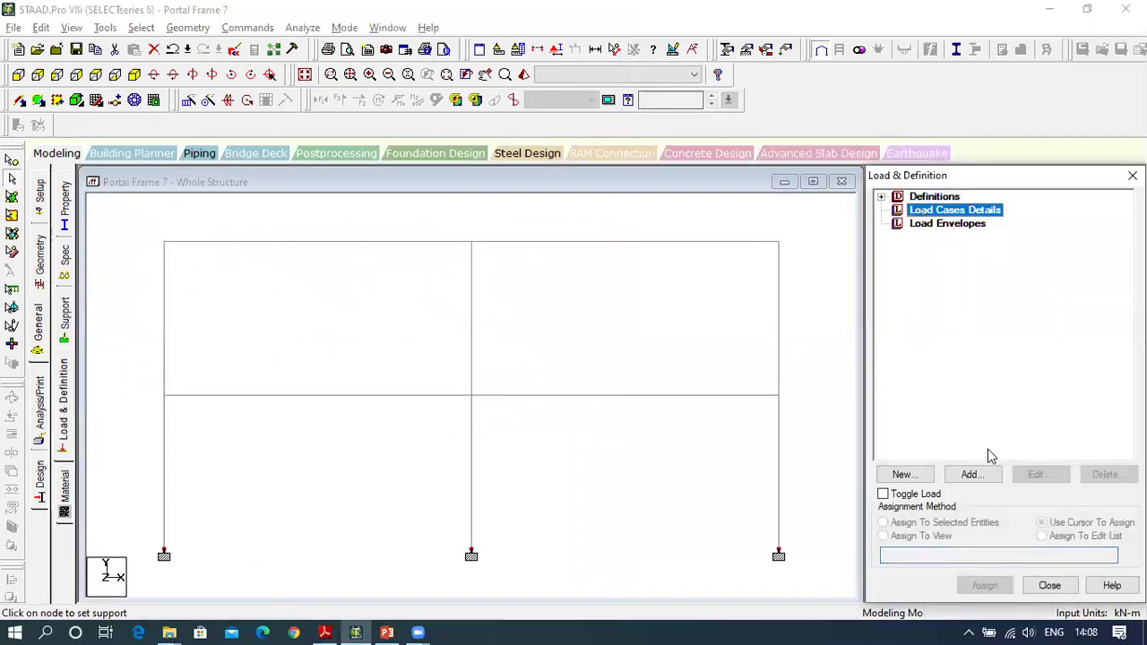
pyautogui.click(975, 475)
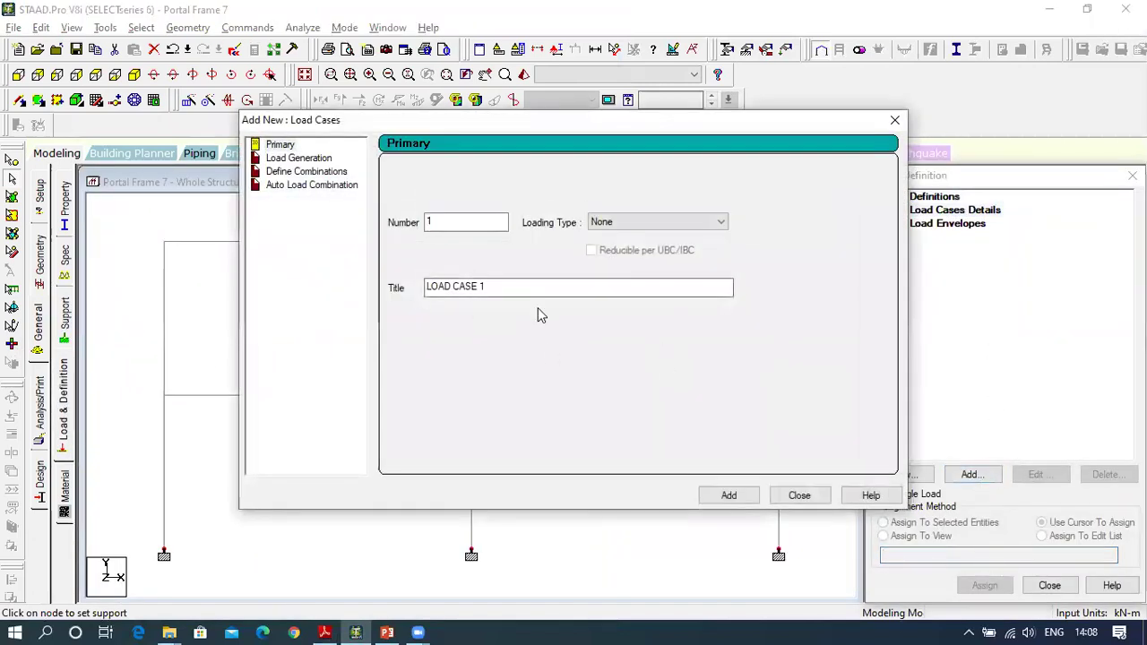
pyautogui.click(726, 495)
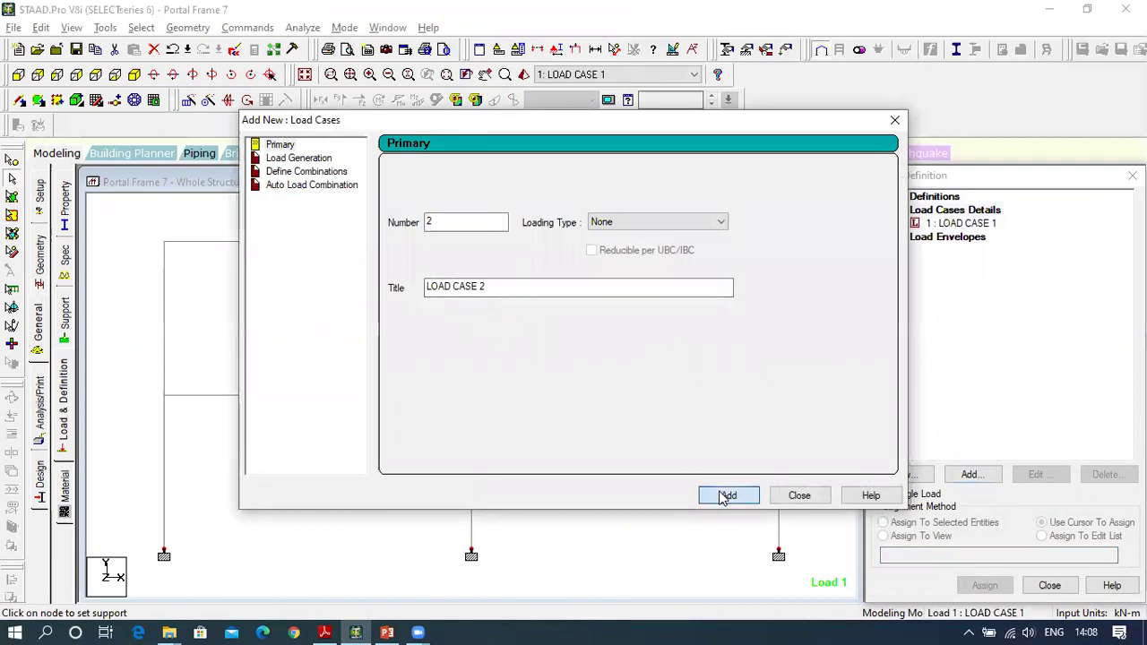
pyautogui.click(800, 496)
# Add a uniform member force of -120 kN/m in the GY direction to load case 1.
pyautogui.click(966, 224)
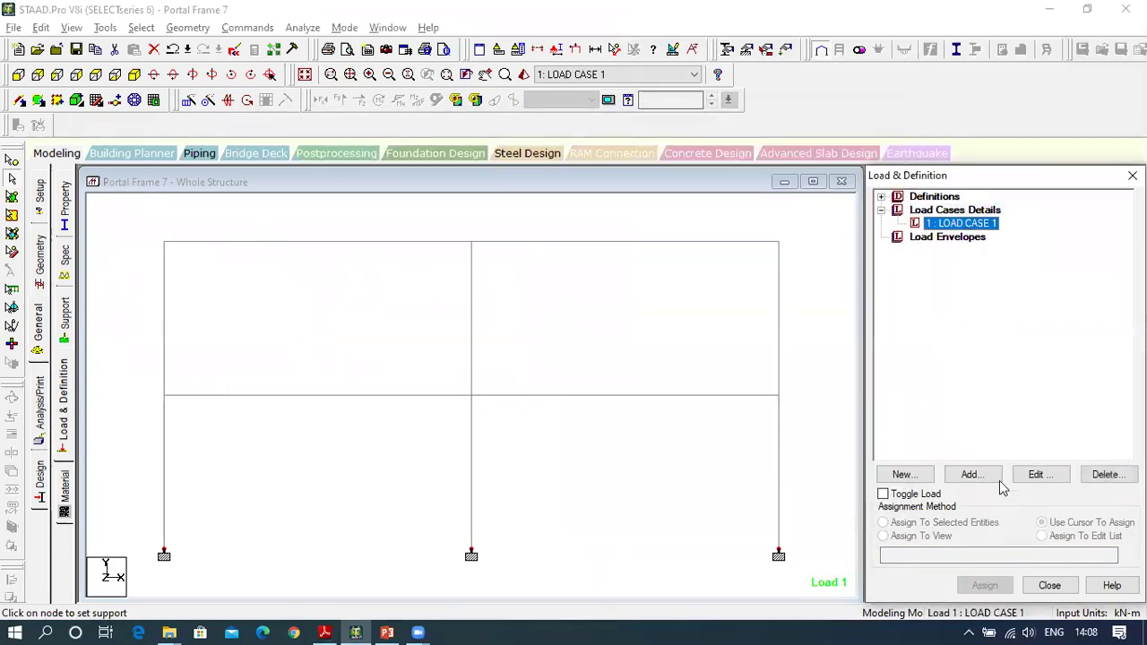
pyautogui.click(970, 474)
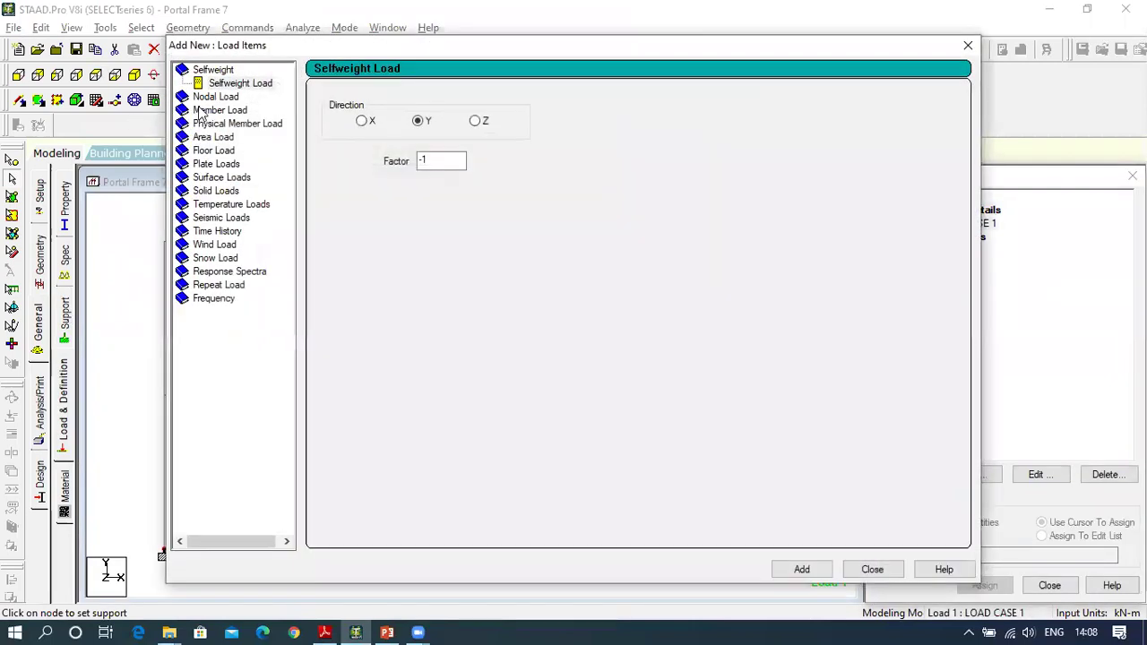
pyautogui.click(208, 110)
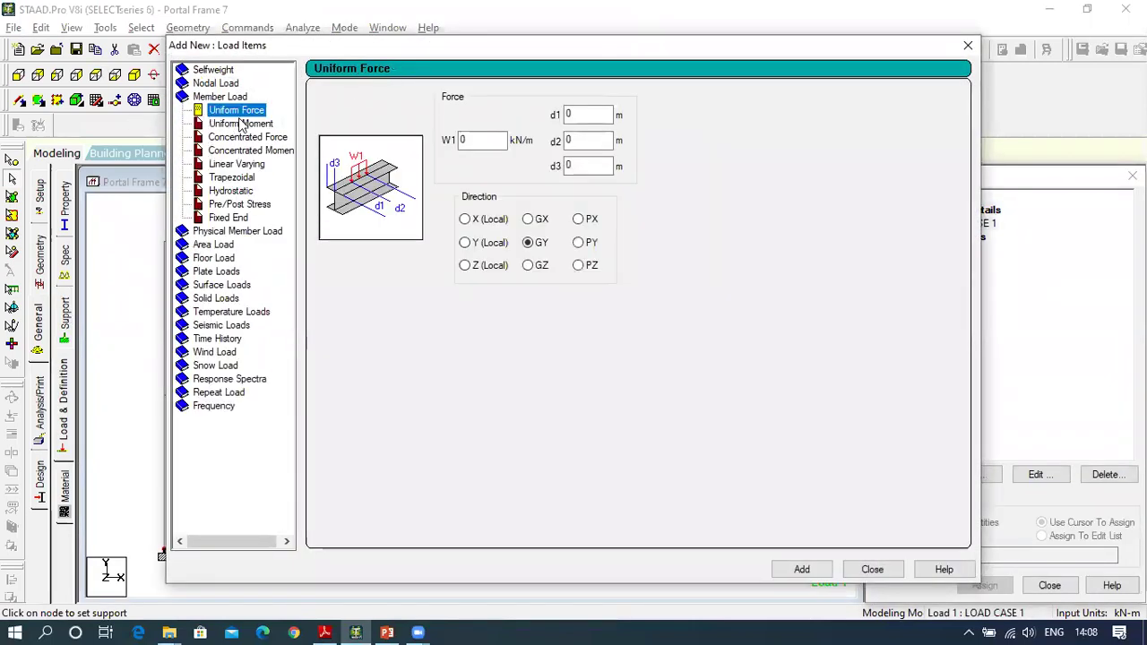
pyautogui.doubleClick(499, 143)
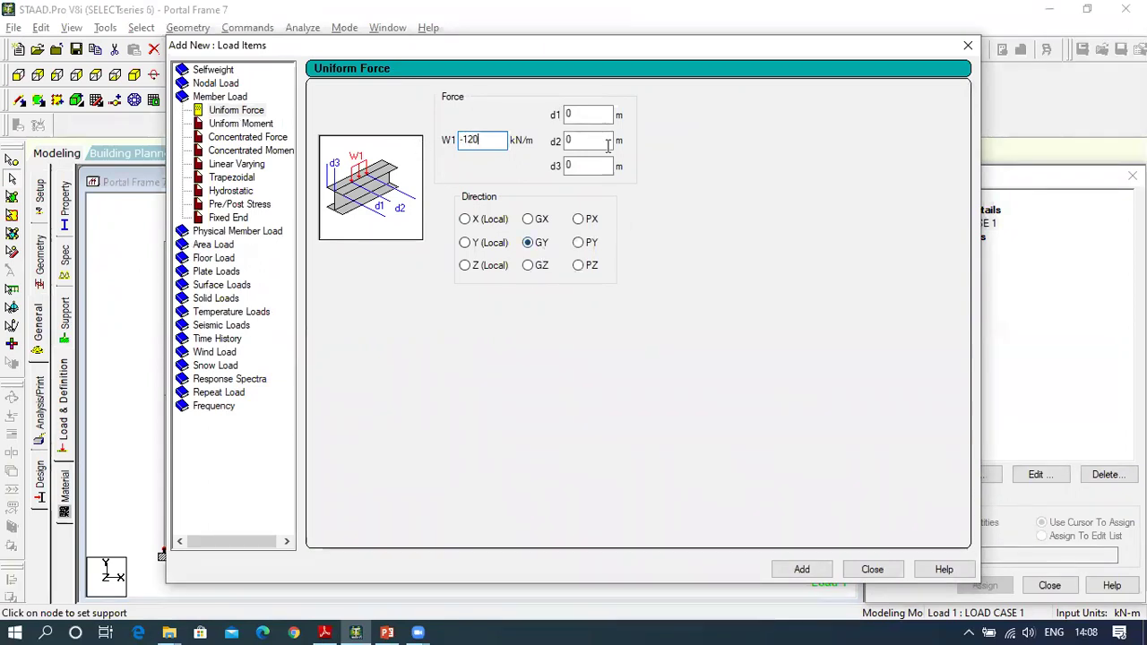
pyautogui.click(804, 572)
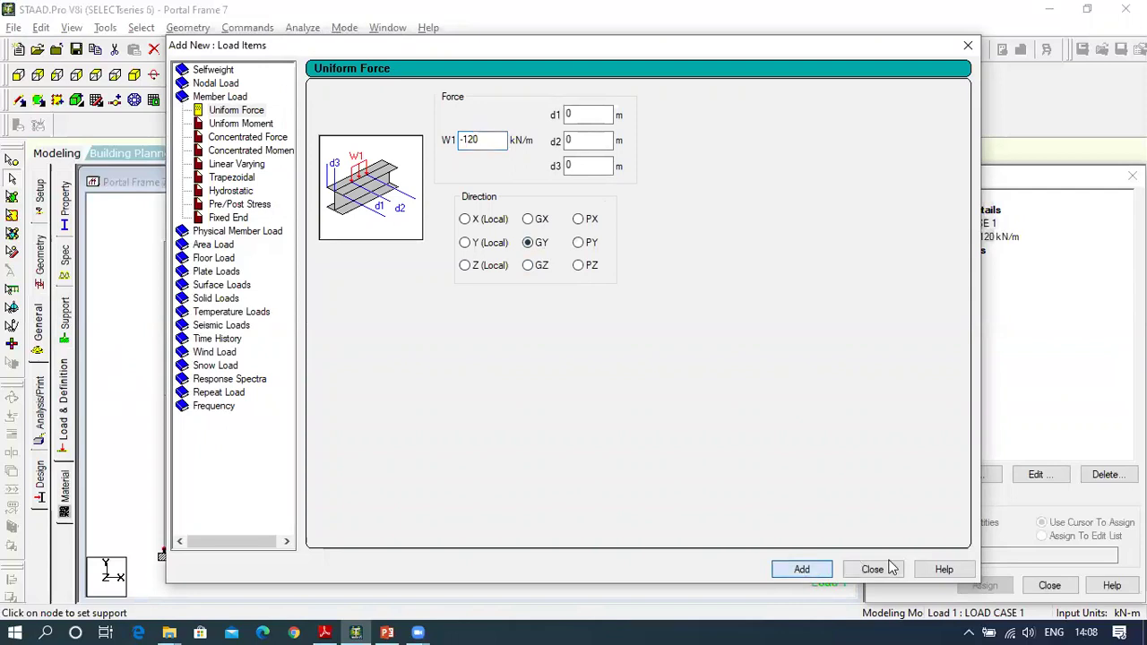
pyautogui.click(883, 570)
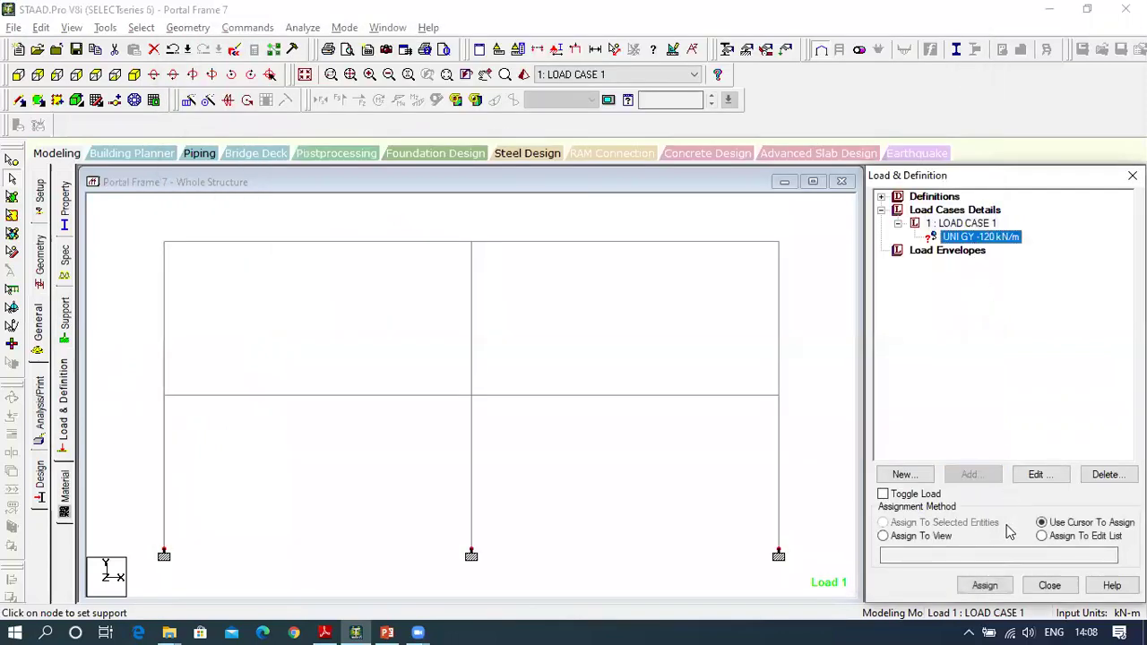
# Assign the uniform load to all four beams of both storeys, close the load definitions and maximize the structure view.
pyautogui.click(985, 585)
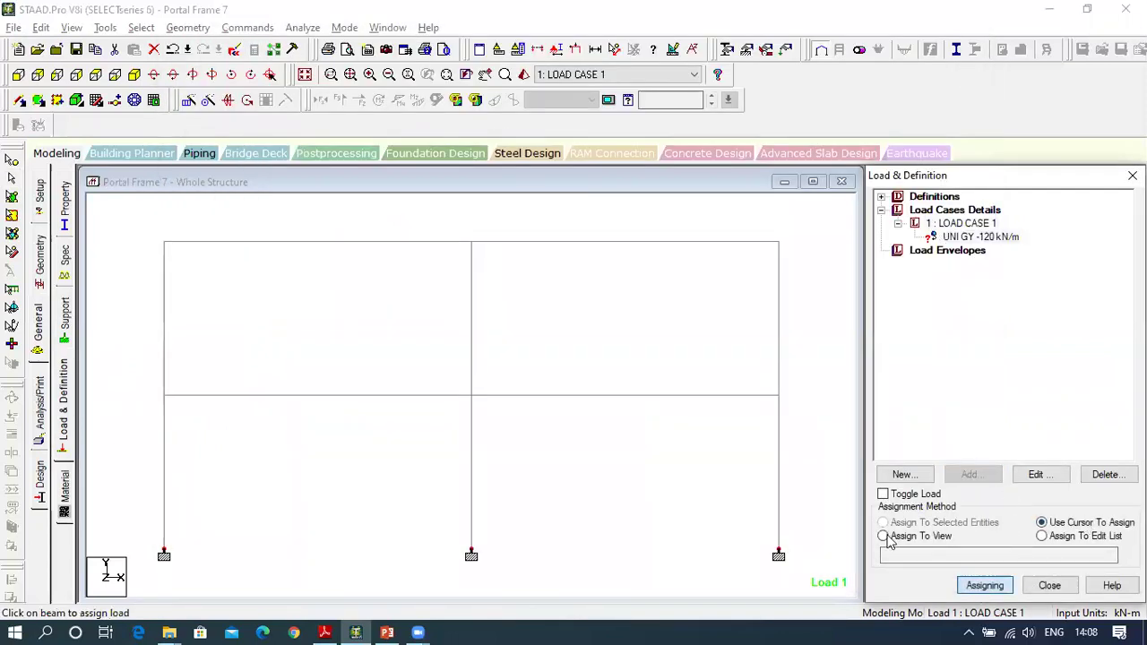
pyautogui.click(401, 248)
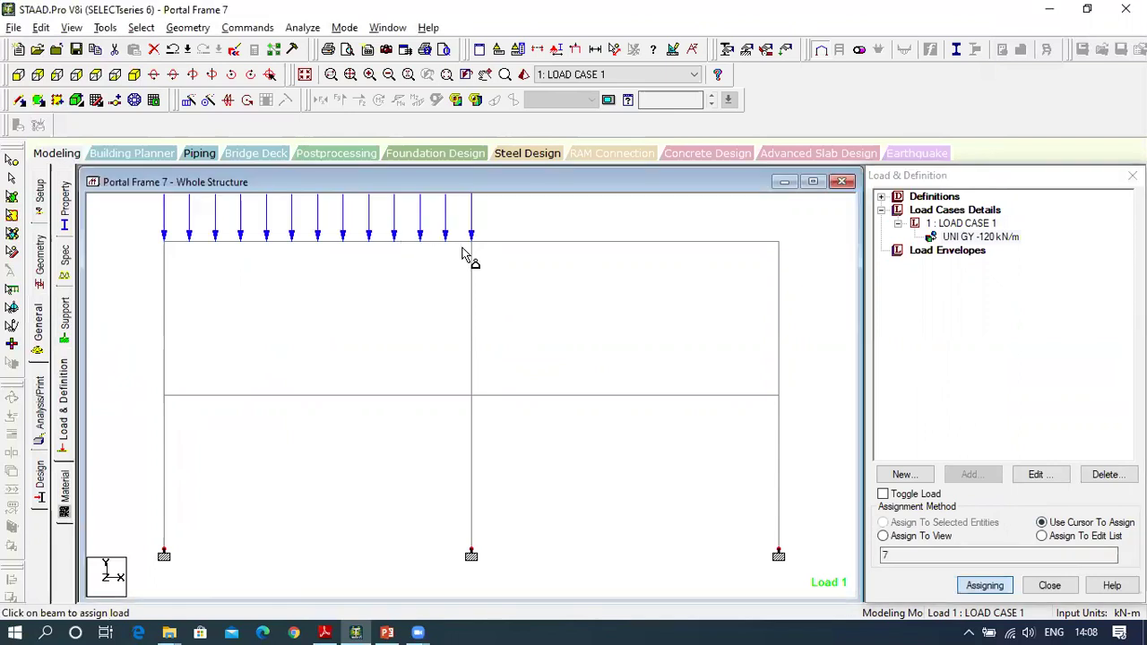
pyautogui.click(527, 244)
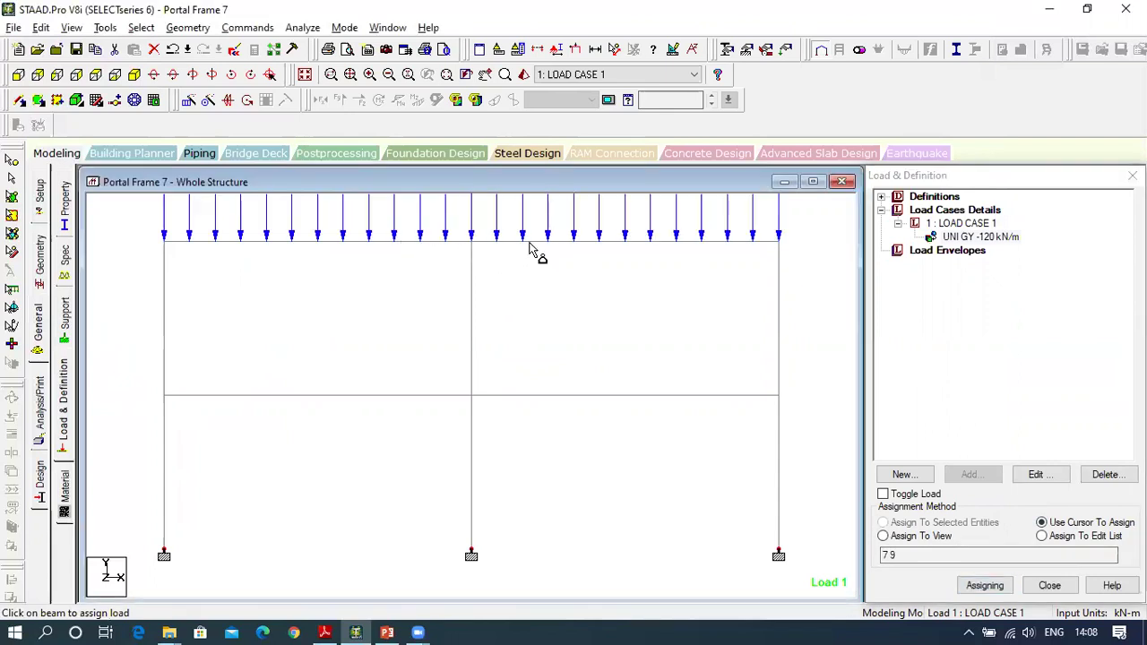
pyautogui.click(425, 397)
pyautogui.click(549, 396)
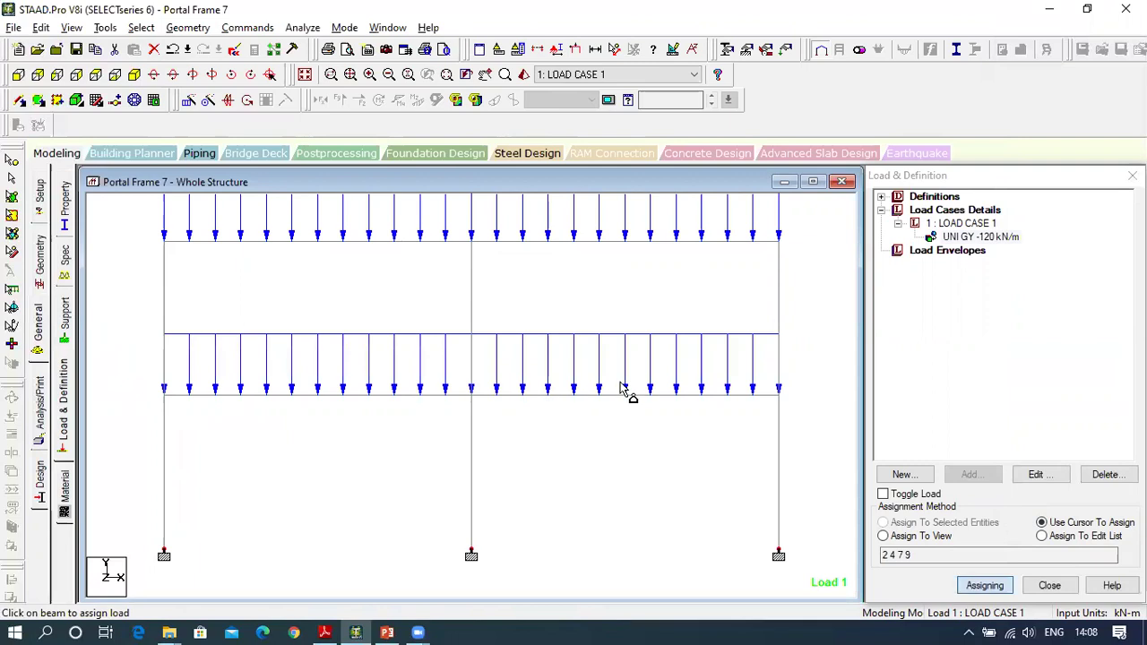
pyautogui.click(1054, 585)
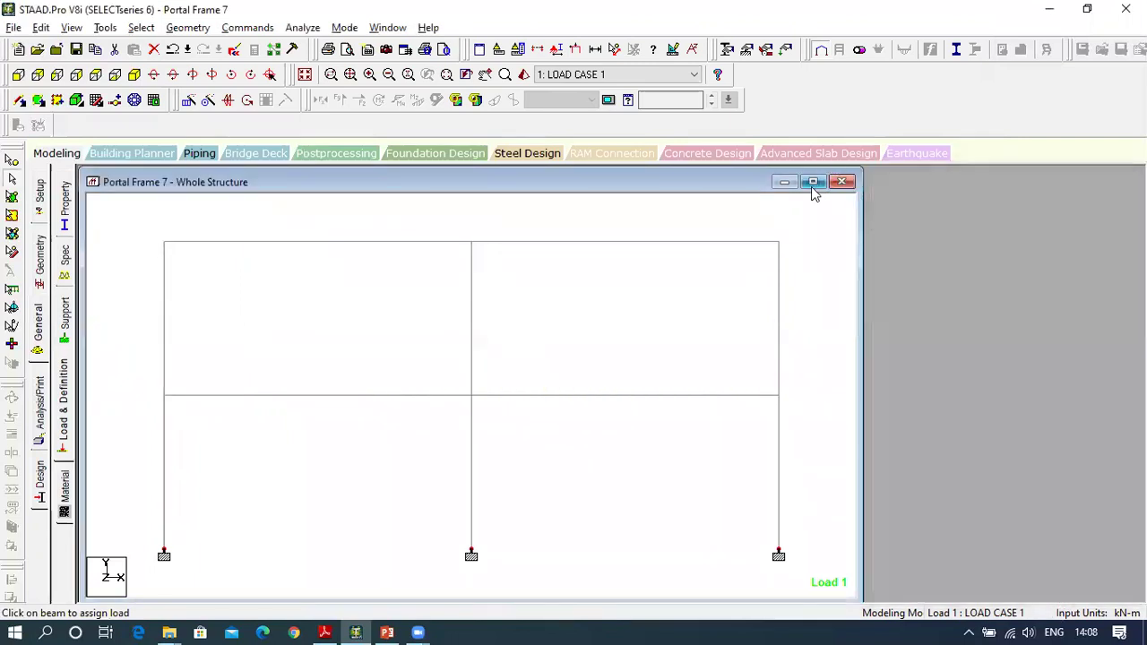
pyautogui.click(813, 182)
# Display the applied loads on the frame and turn on the load value labels.
pyautogui.click(576, 48)
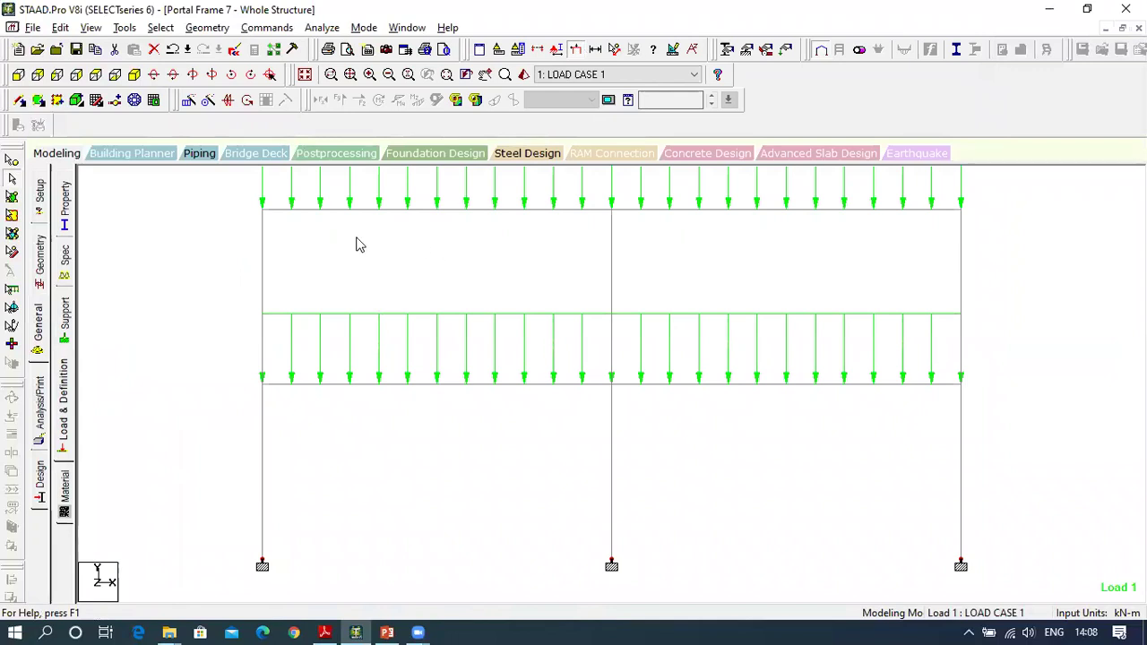
pyautogui.rightClick(479, 271)
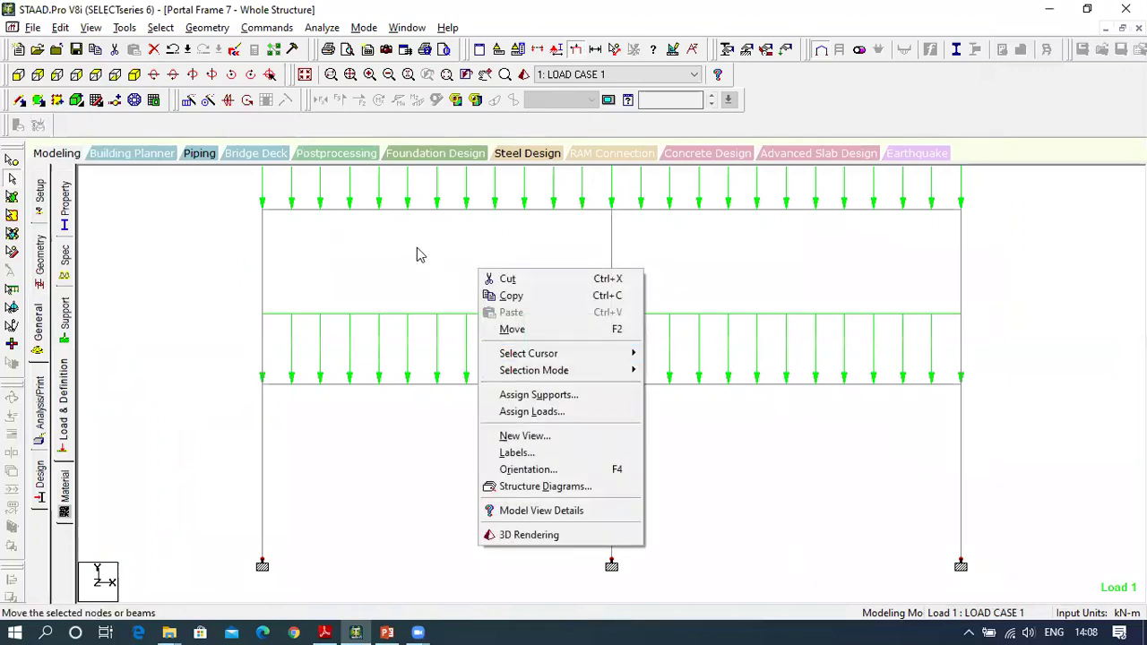
pyautogui.click(544, 453)
pyautogui.click(546, 226)
# Set the distributed force display scale to 200 kN/m per m and apply the diagram settings.
pyautogui.click(641, 96)
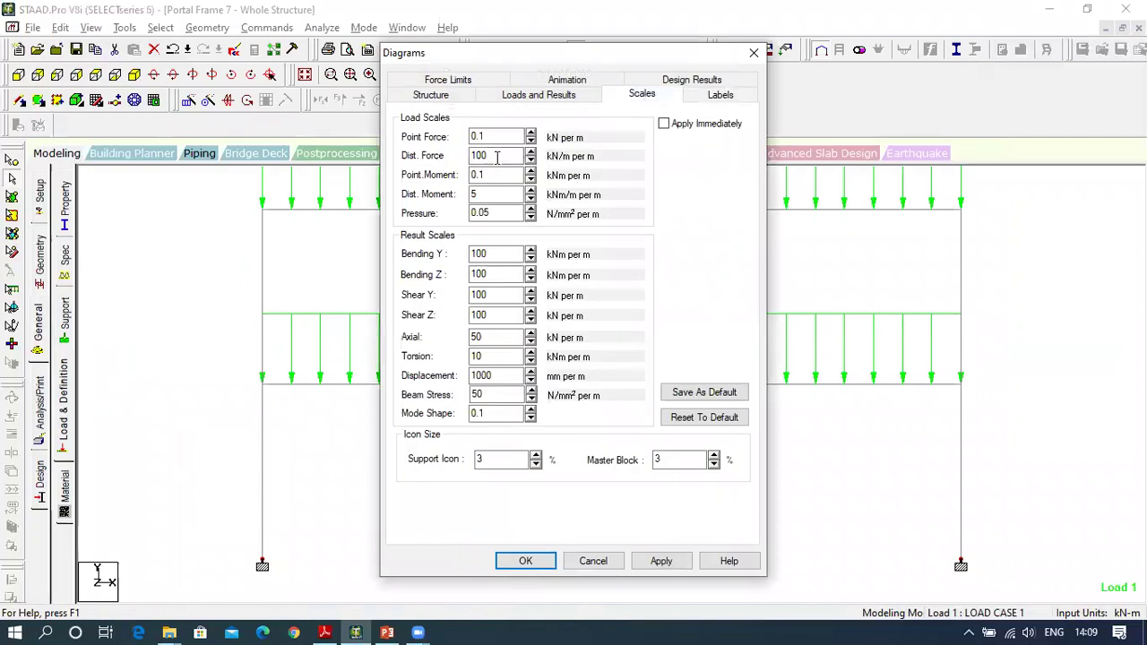
pyautogui.moveTo(498, 157); pyautogui.dragTo(471, 156)
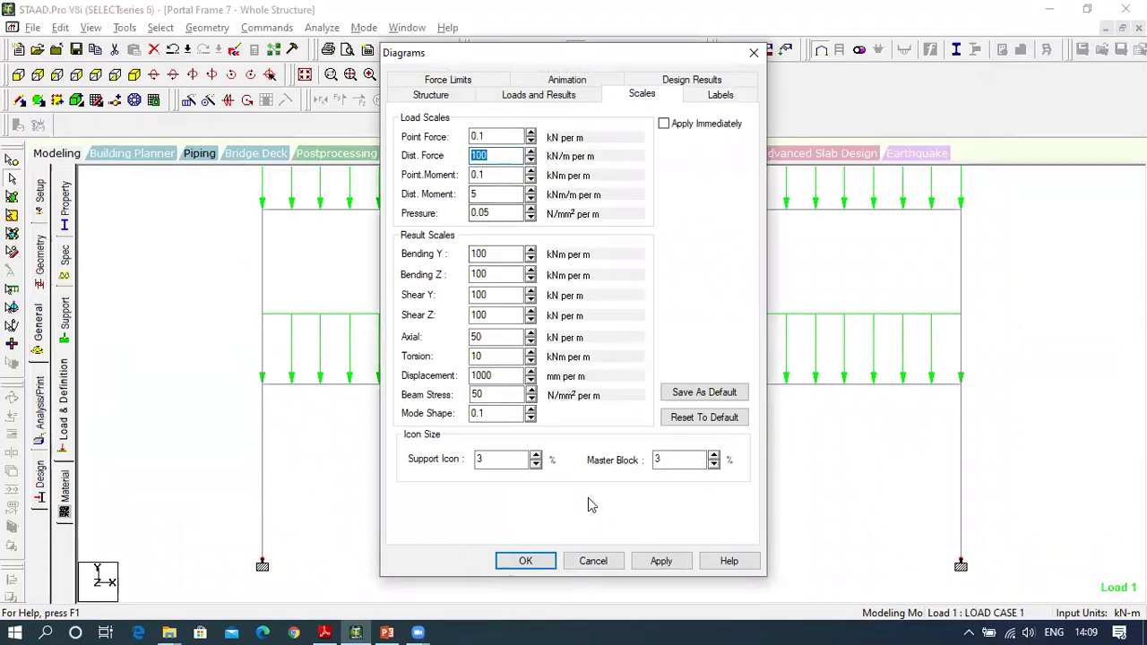
pyautogui.write('2')
pyautogui.click(660, 560)
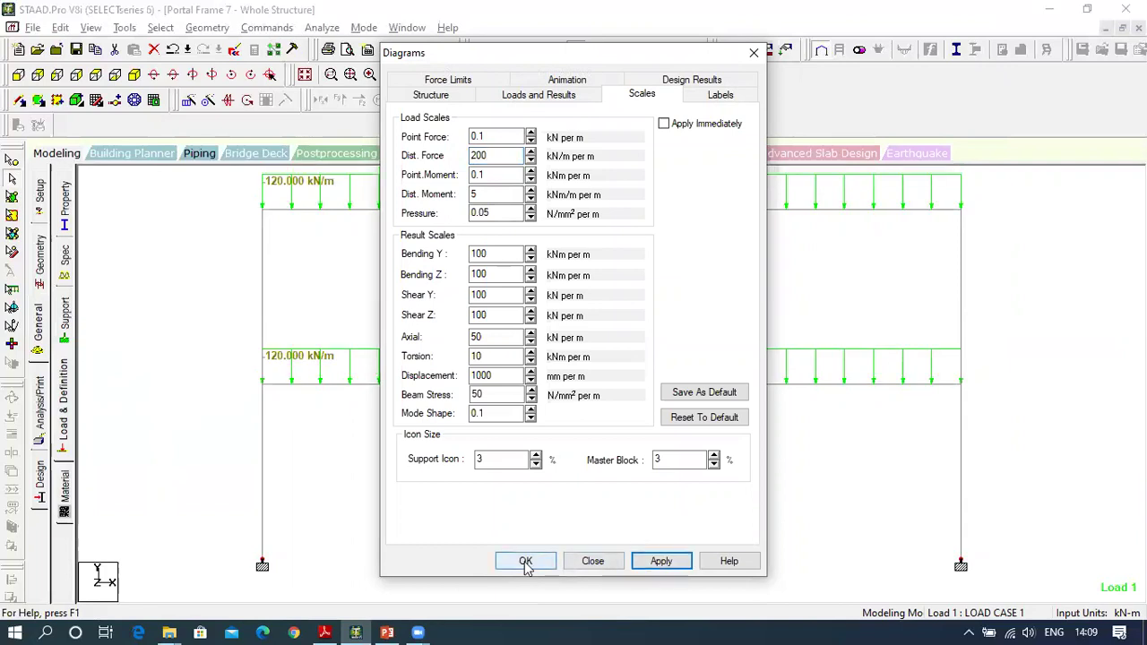
pyautogui.click(526, 562)
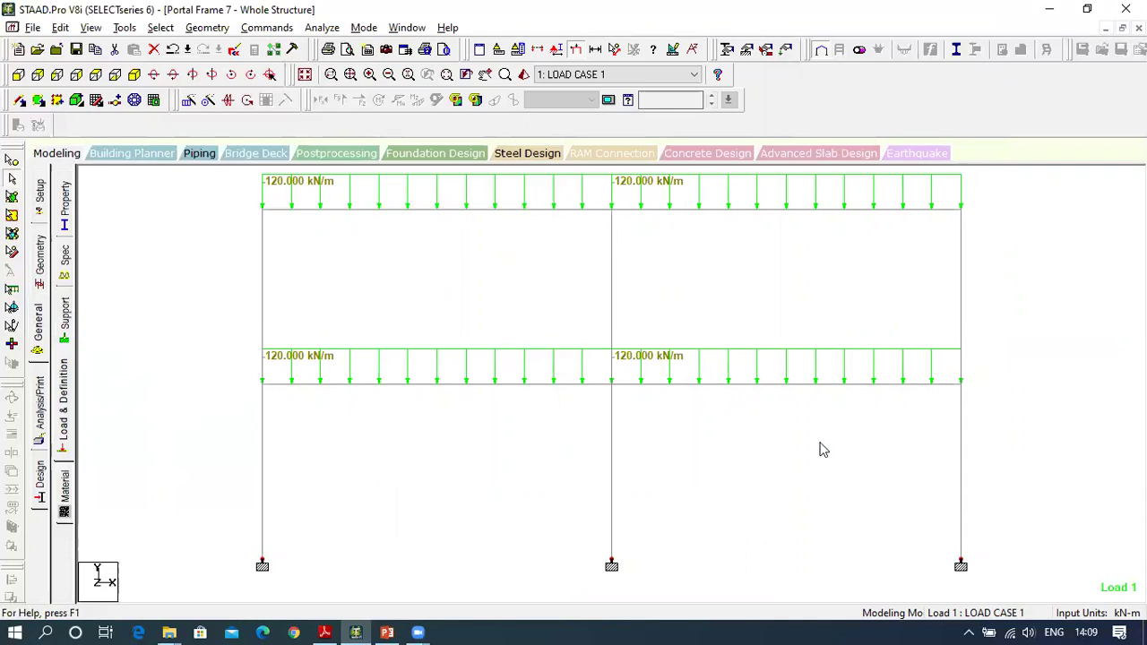
# Compare the loading with the PDF figure and add a Perform Analysis command with the No Print option.
pyautogui.click(324, 633)
pyautogui.click(325, 633)
pyautogui.click(40, 429)
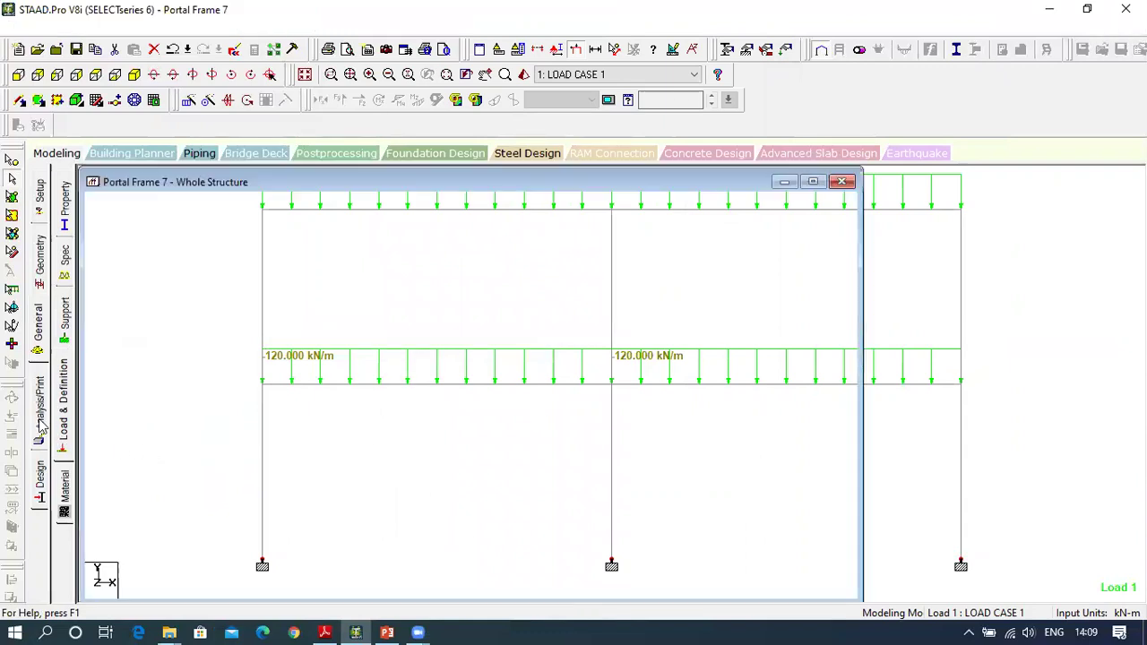
pyautogui.click(529, 503)
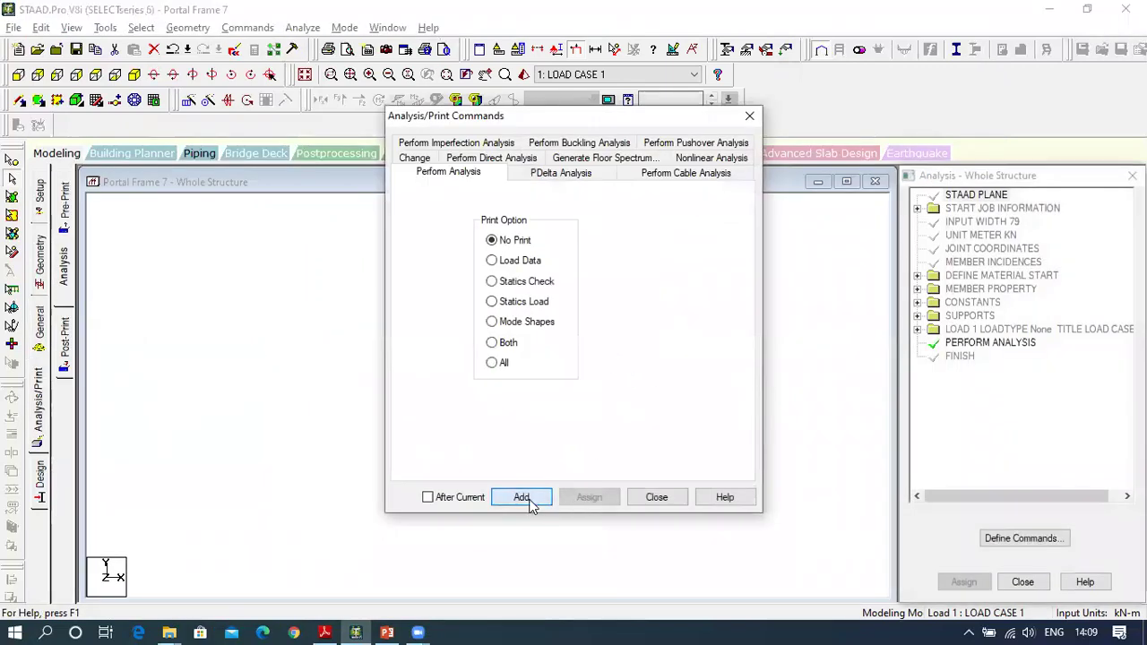
pyautogui.click(638, 502)
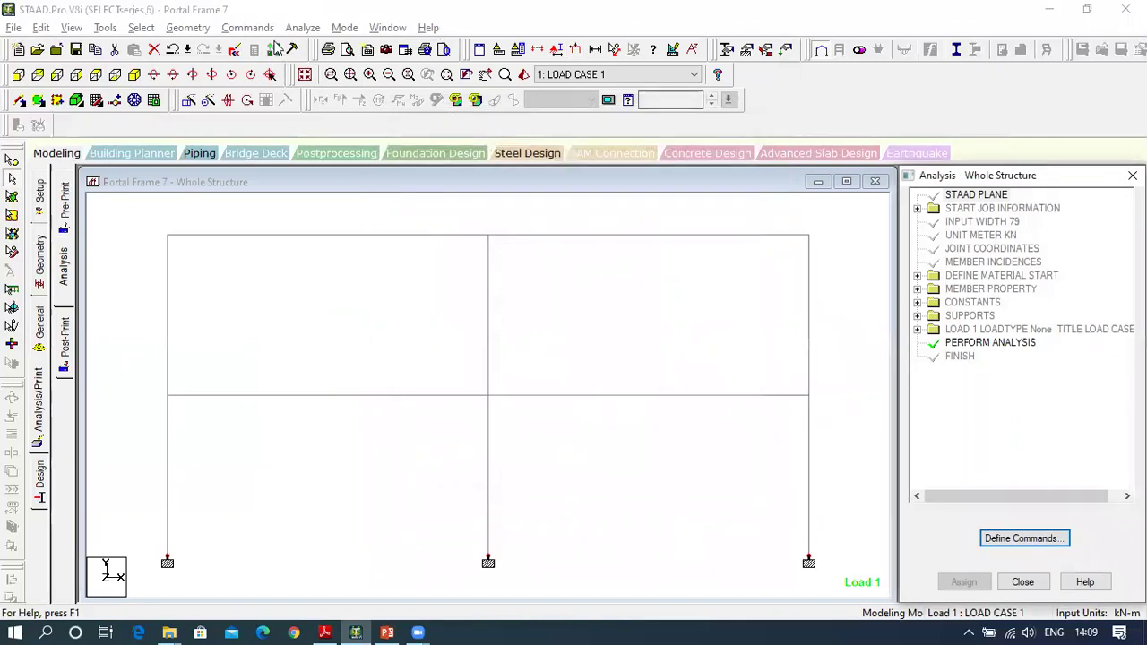
# Run the analysis, saving the modified structure, and continue to the post-processing mode.
pyautogui.click(302, 27)
pyautogui.click(308, 47)
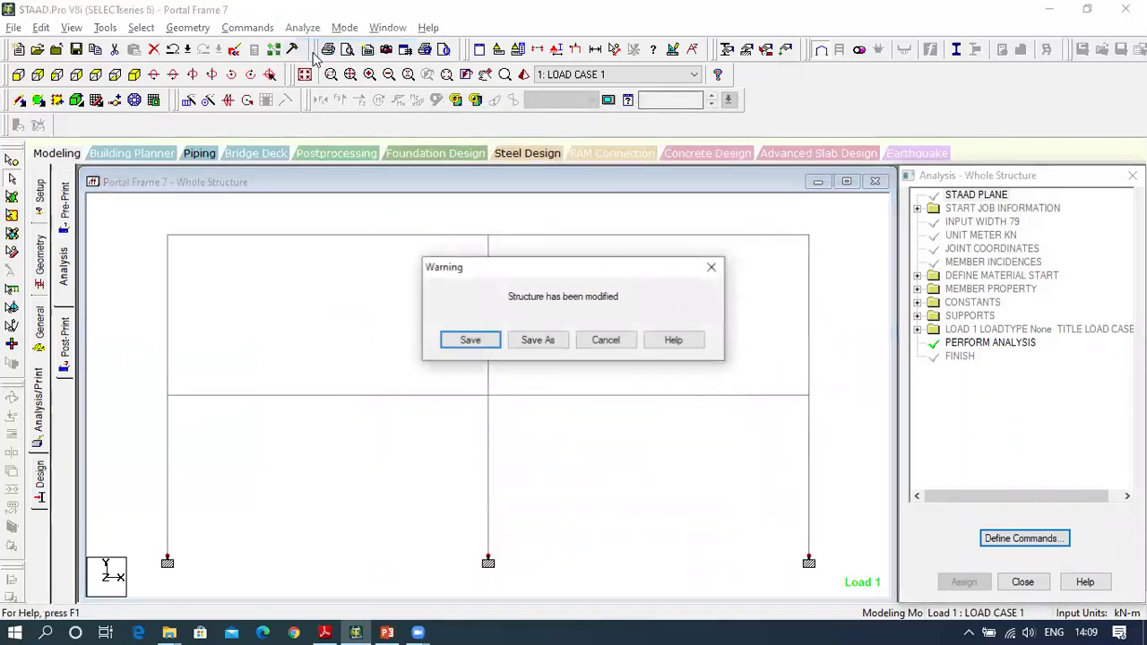
pyautogui.click(454, 340)
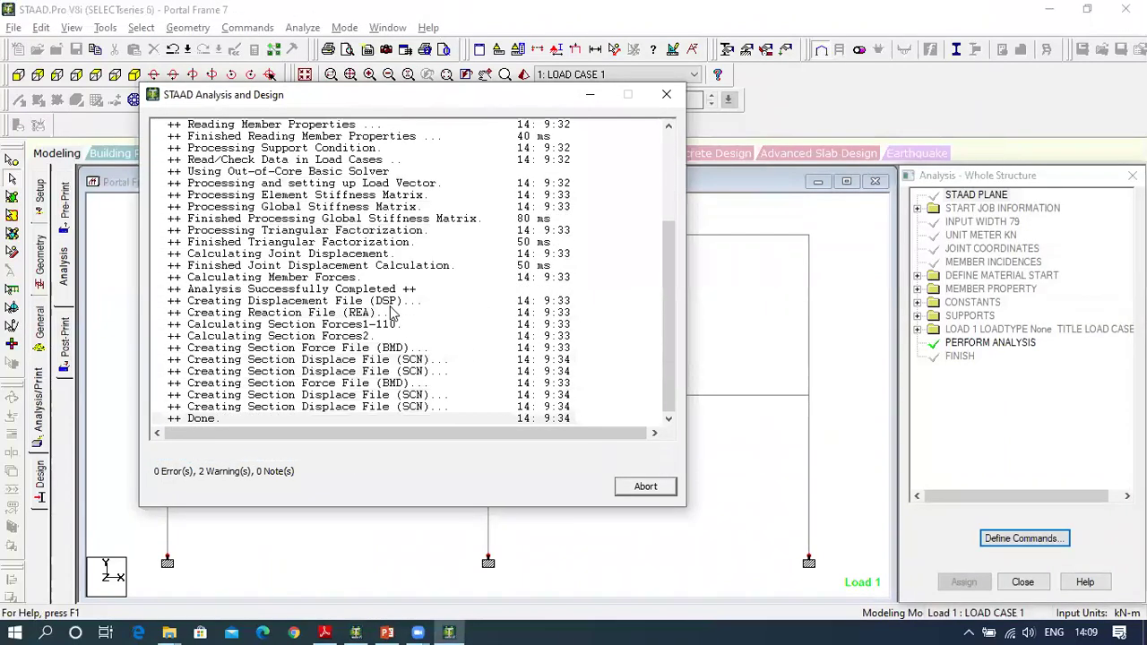
pyautogui.click(263, 475)
pyautogui.click(645, 487)
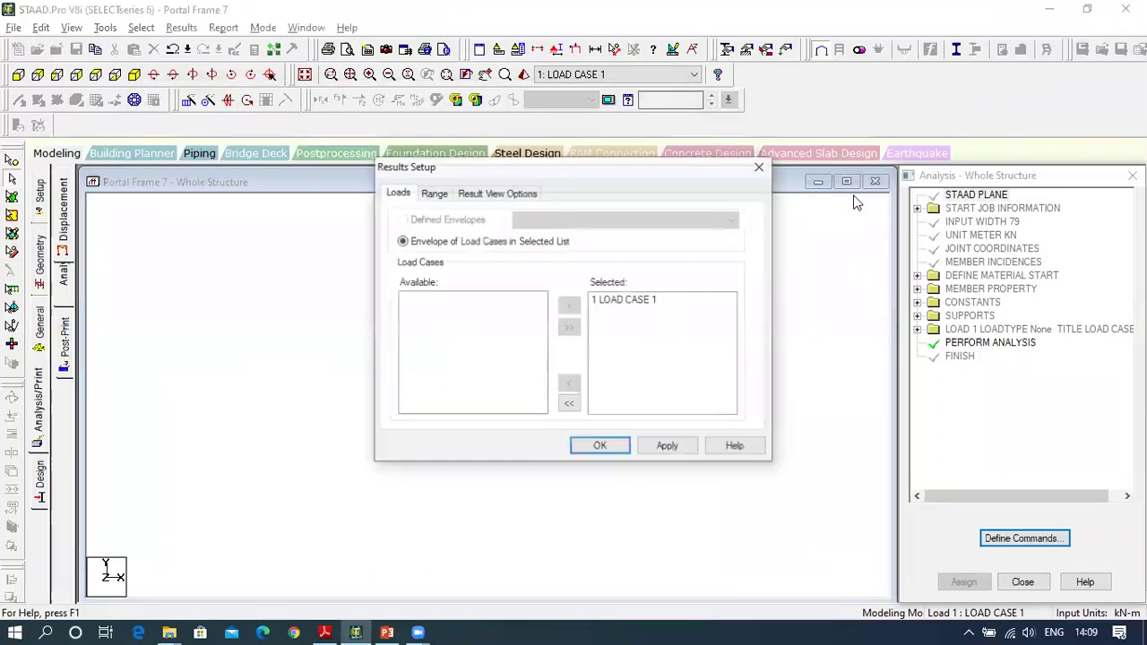
# Accept load case 1 for the results and show the frame in a maximized structure view without the displacement diagram.
pyautogui.click(651, 303)
pyautogui.click(602, 446)
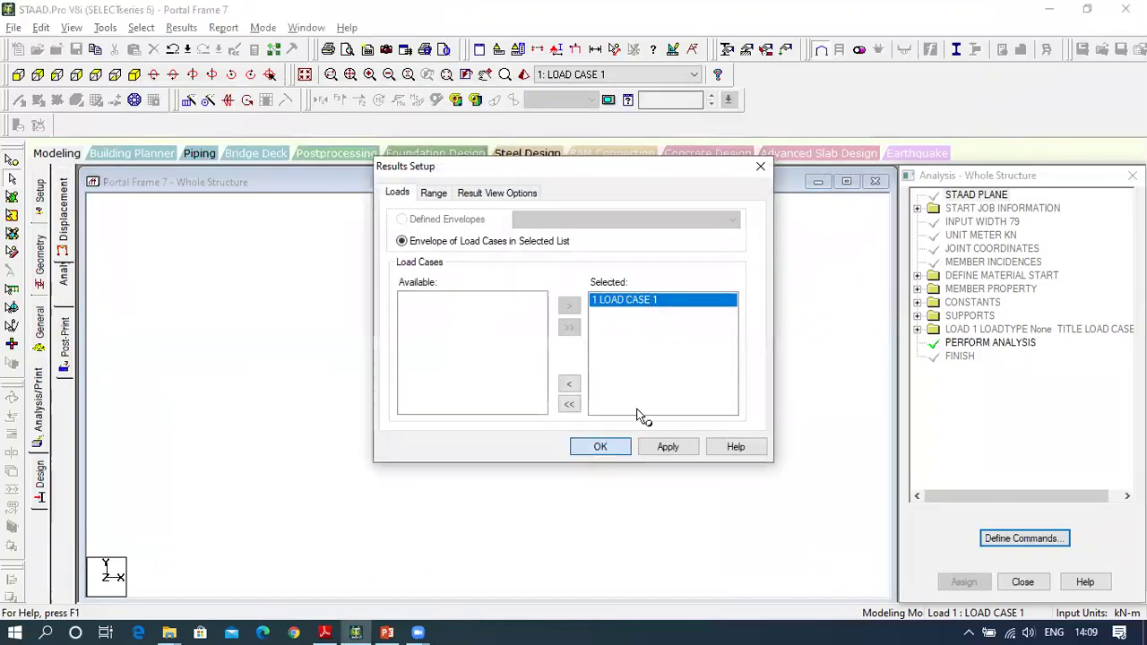
pyautogui.click(536, 181)
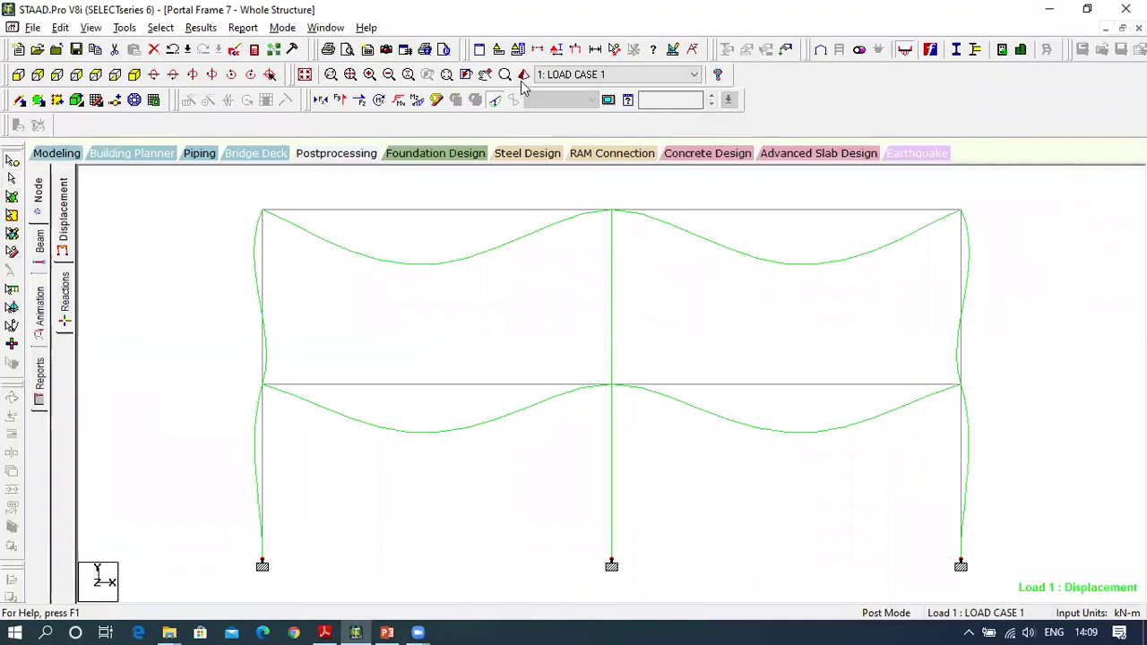
pyautogui.click(499, 101)
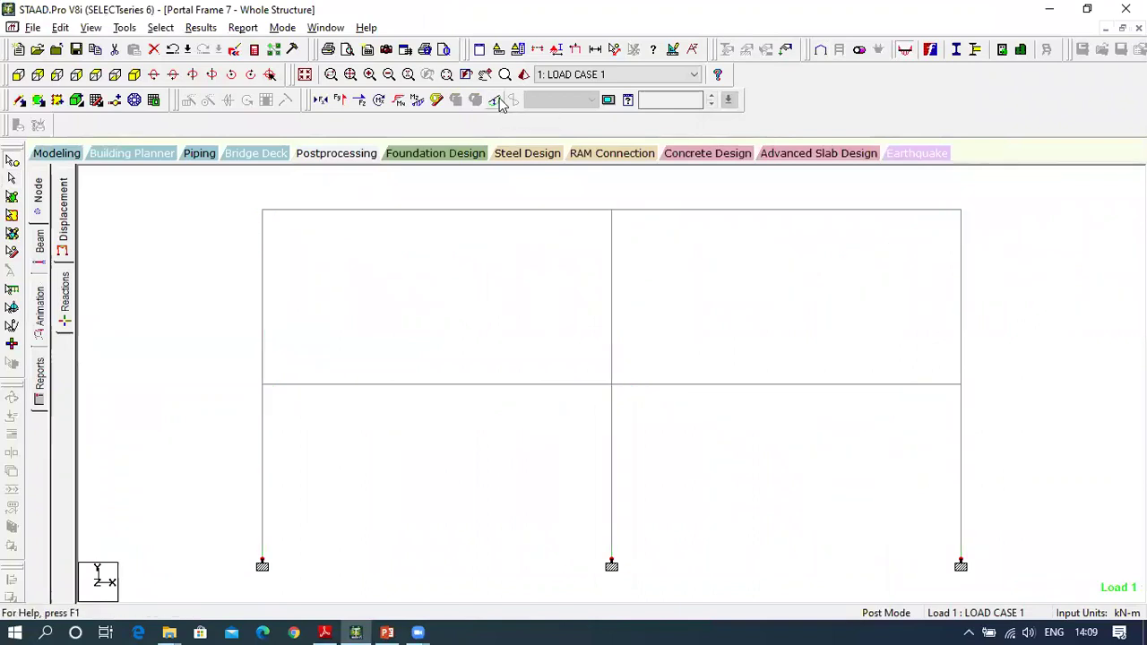
# Enable automatic scaling of the result diagrams and include shear and bending in the beam results.
pyautogui.click(632, 105)
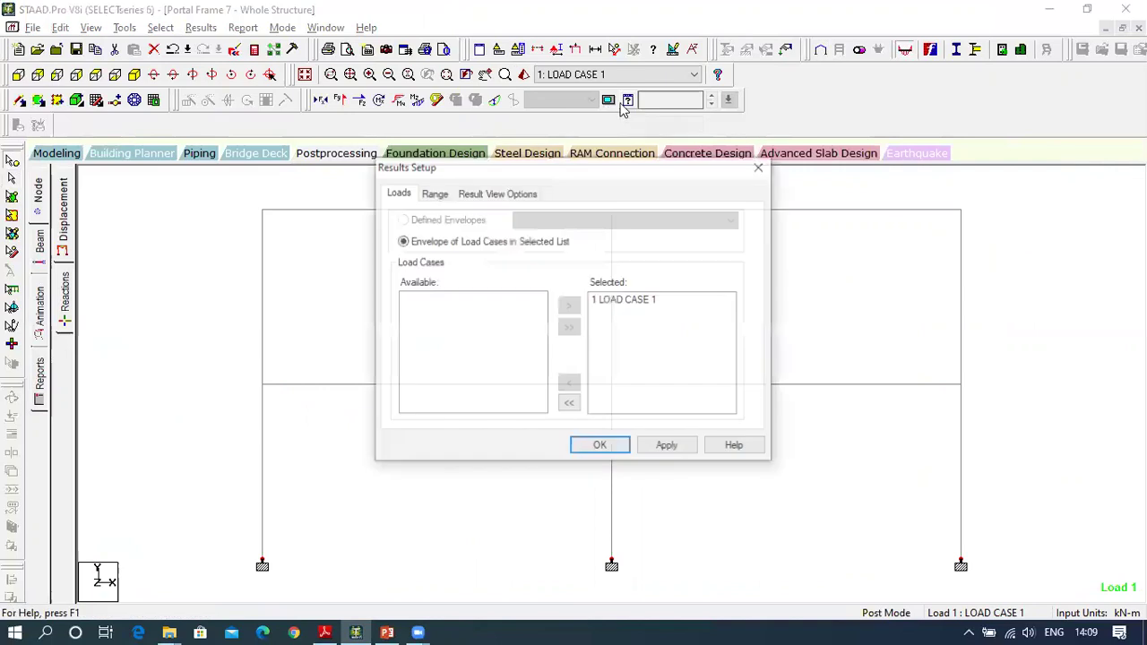
pyautogui.click(535, 195)
pyautogui.click(442, 263)
pyautogui.click(468, 364)
pyautogui.click(475, 383)
pyautogui.click(668, 447)
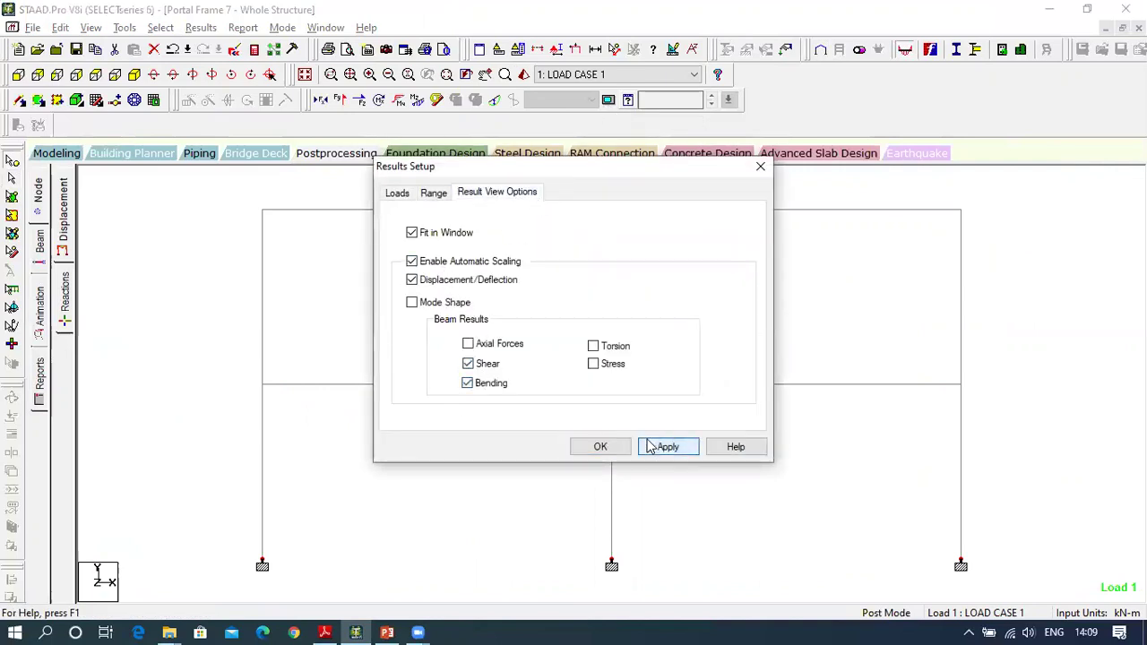
pyautogui.click(617, 447)
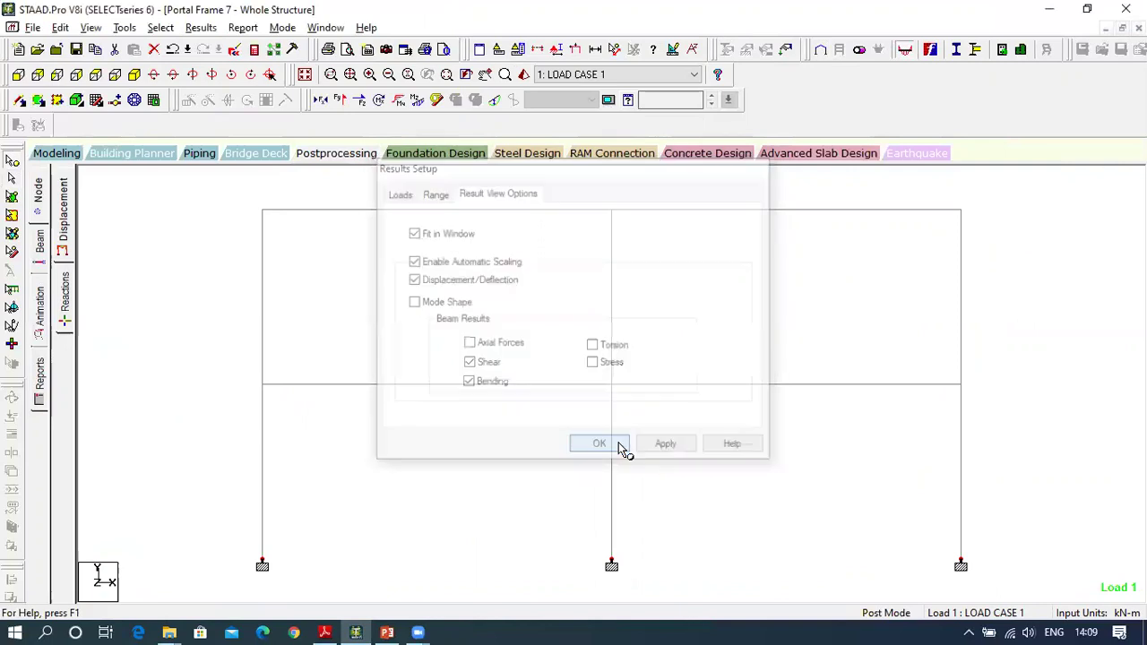
# Show the Bending Z diagram and annotate beam results with bending and shear at ends and mid point, plus maximum resultant displacement.
pyautogui.click(418, 100)
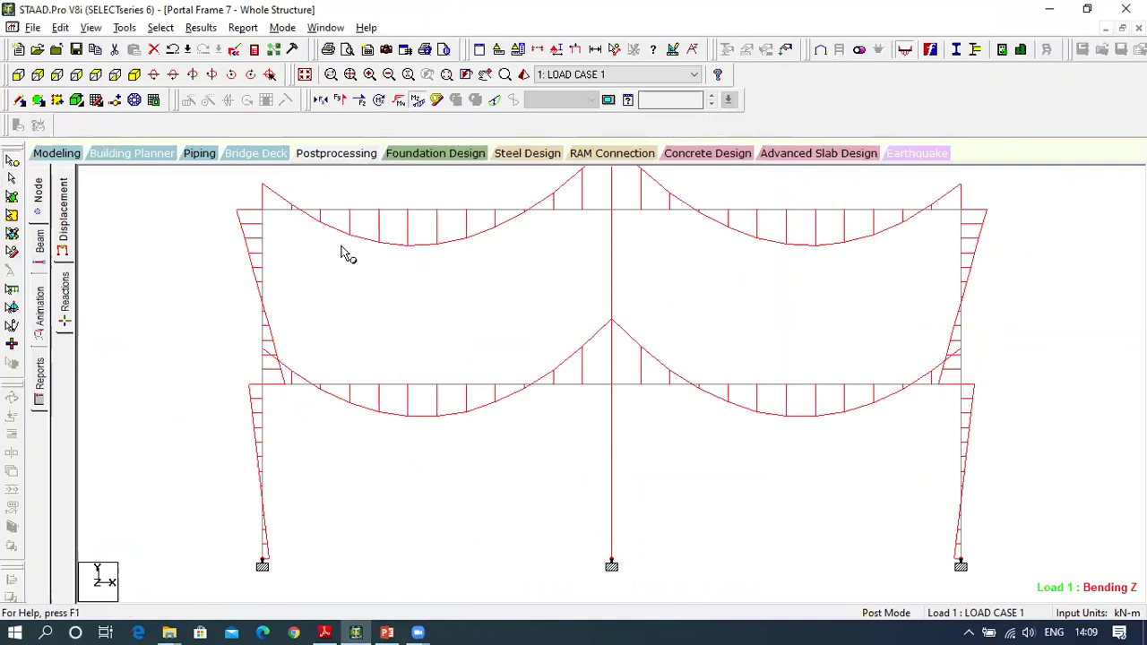
pyautogui.click(201, 27)
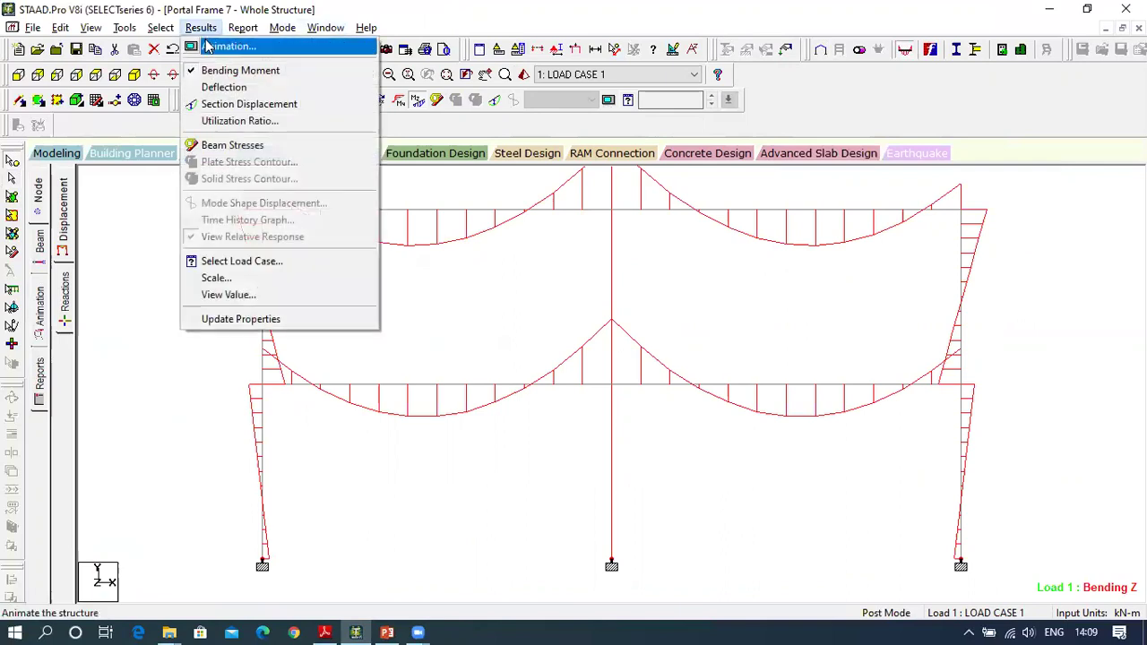
pyautogui.click(277, 297)
pyautogui.click(511, 187)
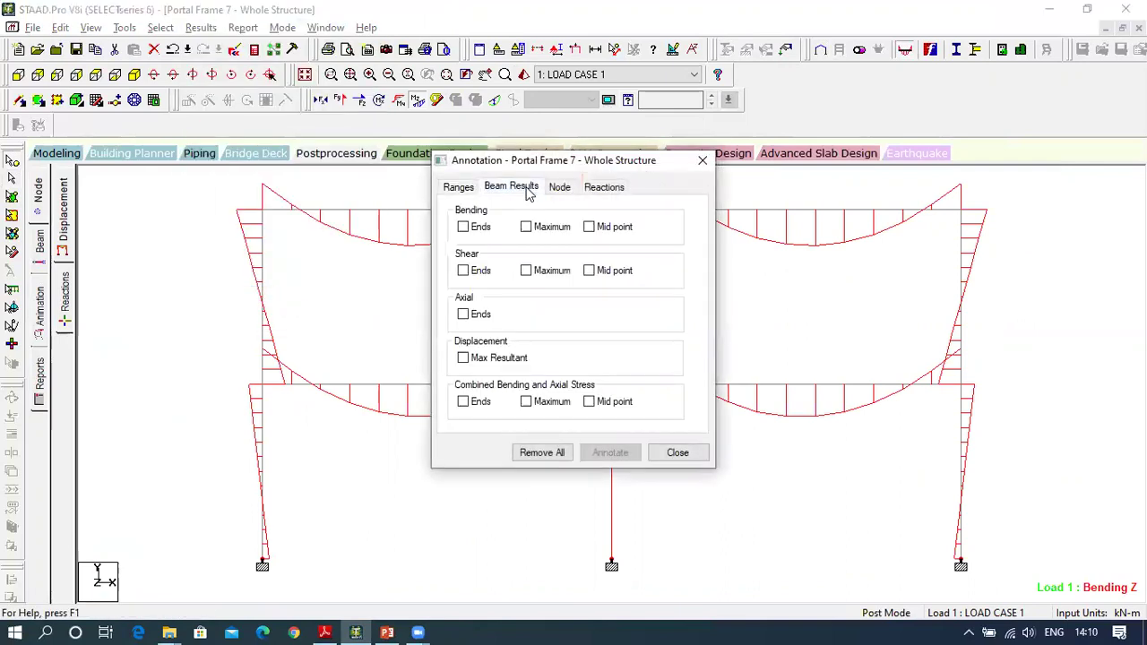
pyautogui.click(475, 229)
pyautogui.click(588, 227)
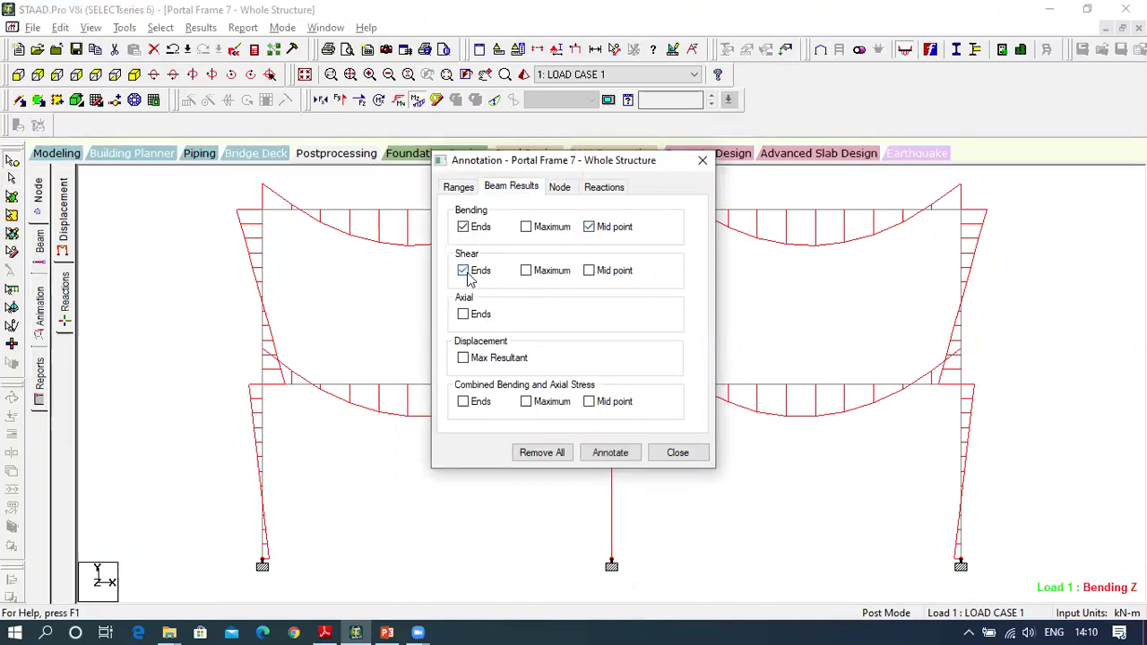
pyautogui.click(596, 279)
pyautogui.click(613, 453)
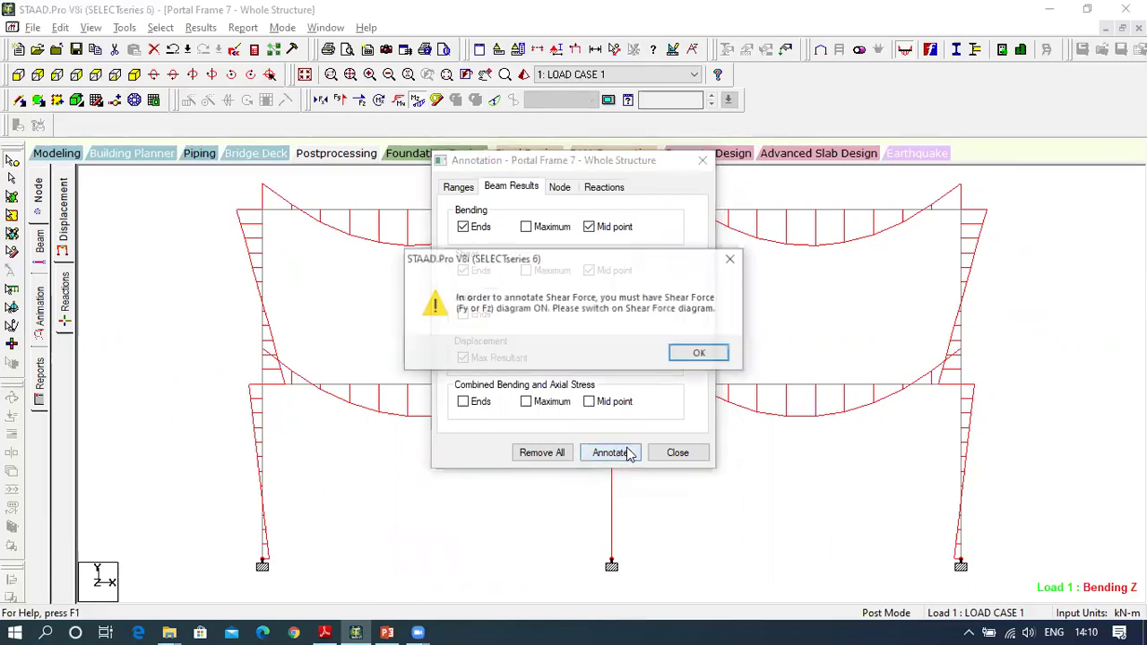
pyautogui.click(690, 355)
pyautogui.click(691, 355)
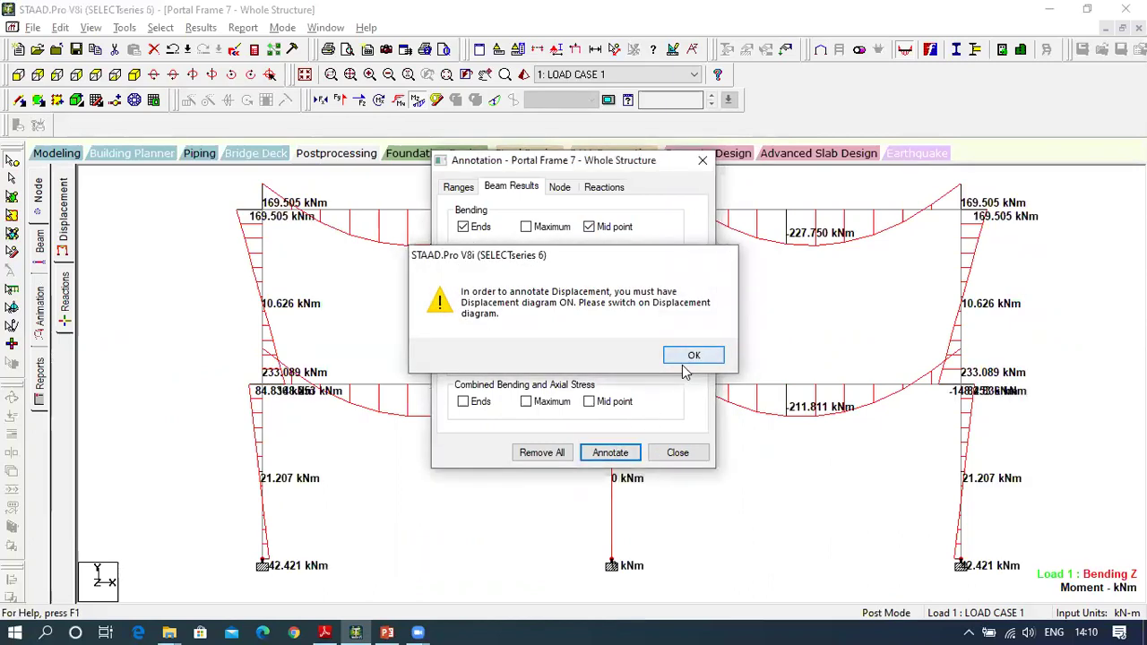
pyautogui.click(675, 453)
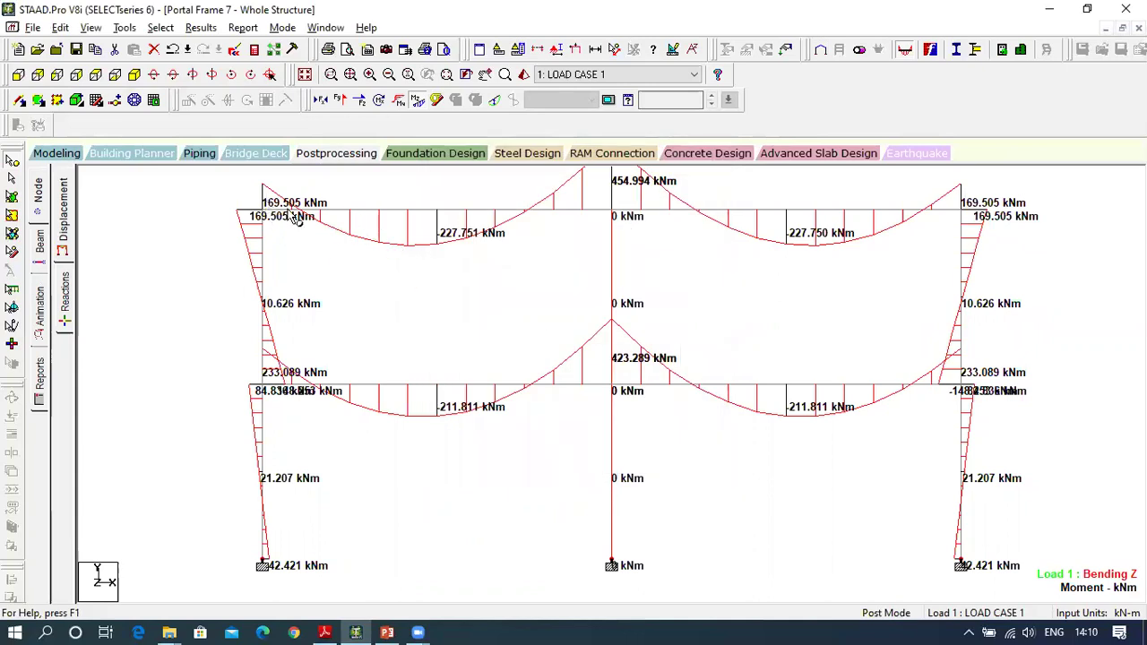
# Compare the annotated bending moments with the values in Fig. 1334 of the PDF, and return to the frame results.
pyautogui.click(325, 633)
pyautogui.scroll(-3, 482, 305)
pyautogui.scroll(-3, 482, 296)
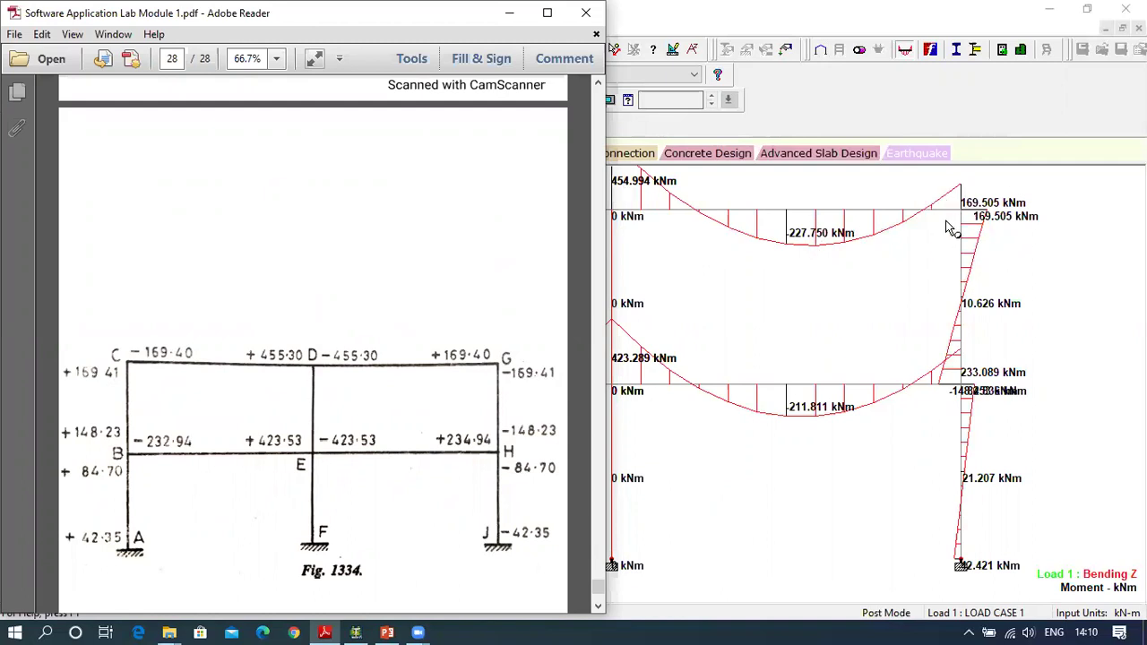
pyautogui.click(759, 442)
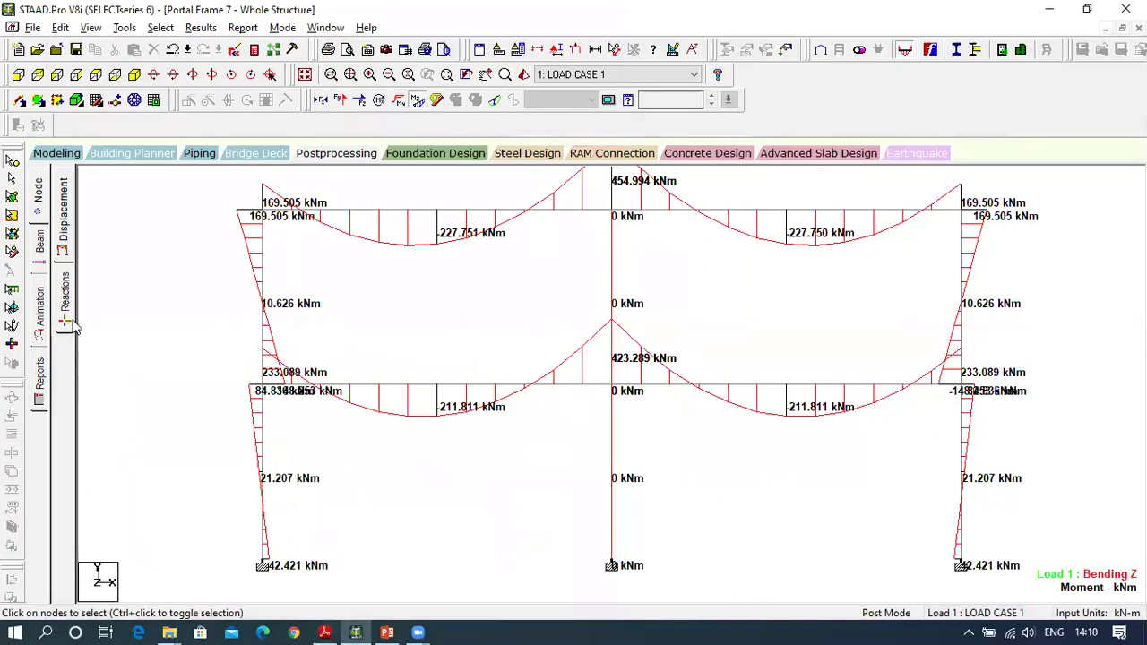
# Replace the bending diagram with the Shear Y diagram and the displacement diagram in turn, hiding each after viewing.
pyautogui.click(399, 100)
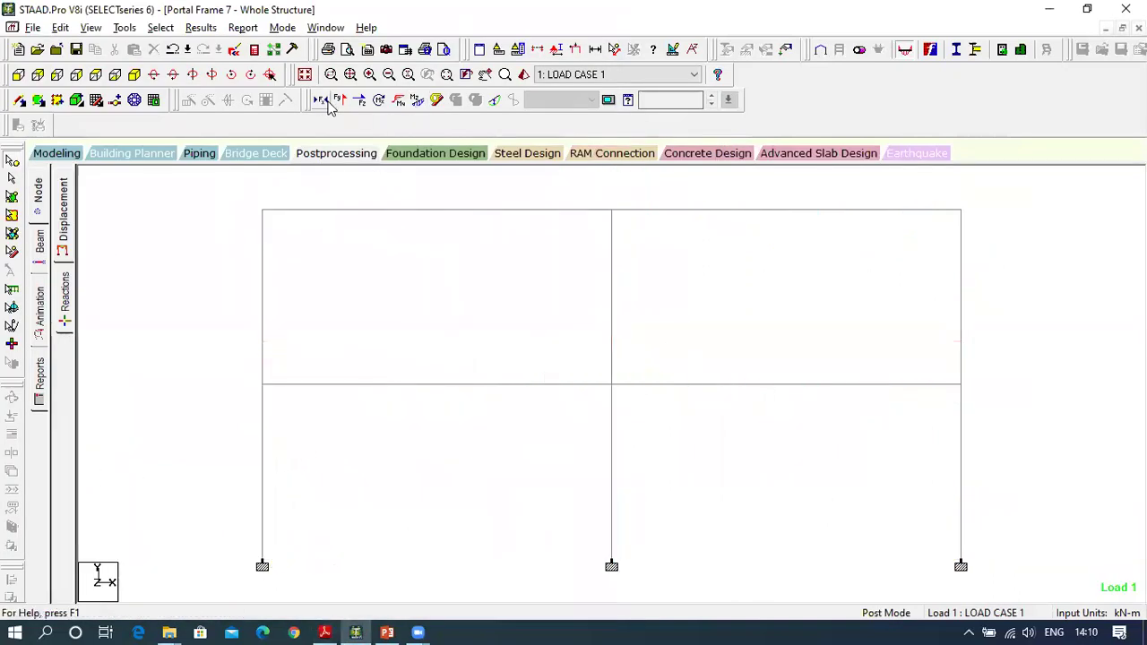
pyautogui.click(341, 99)
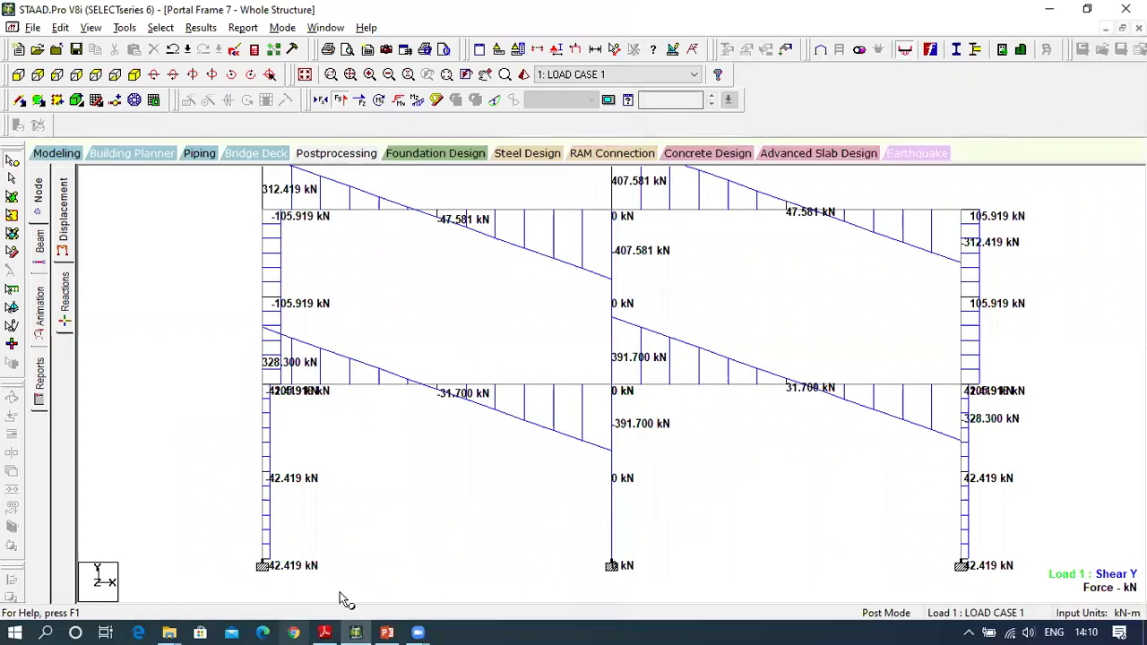
pyautogui.click(341, 99)
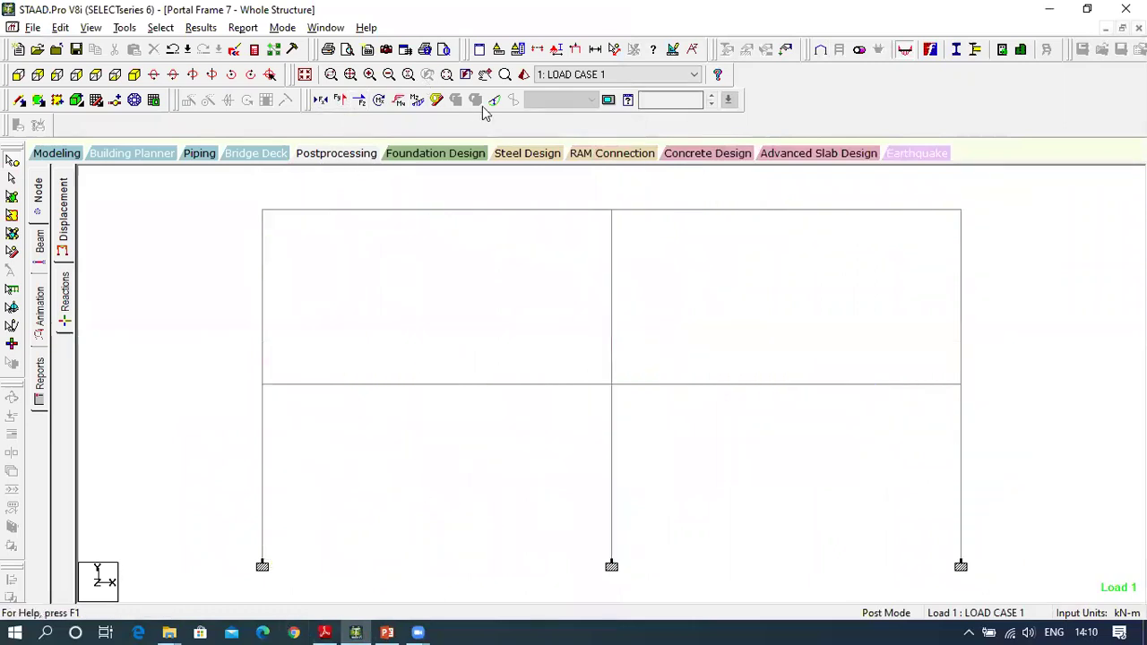
pyautogui.click(494, 100)
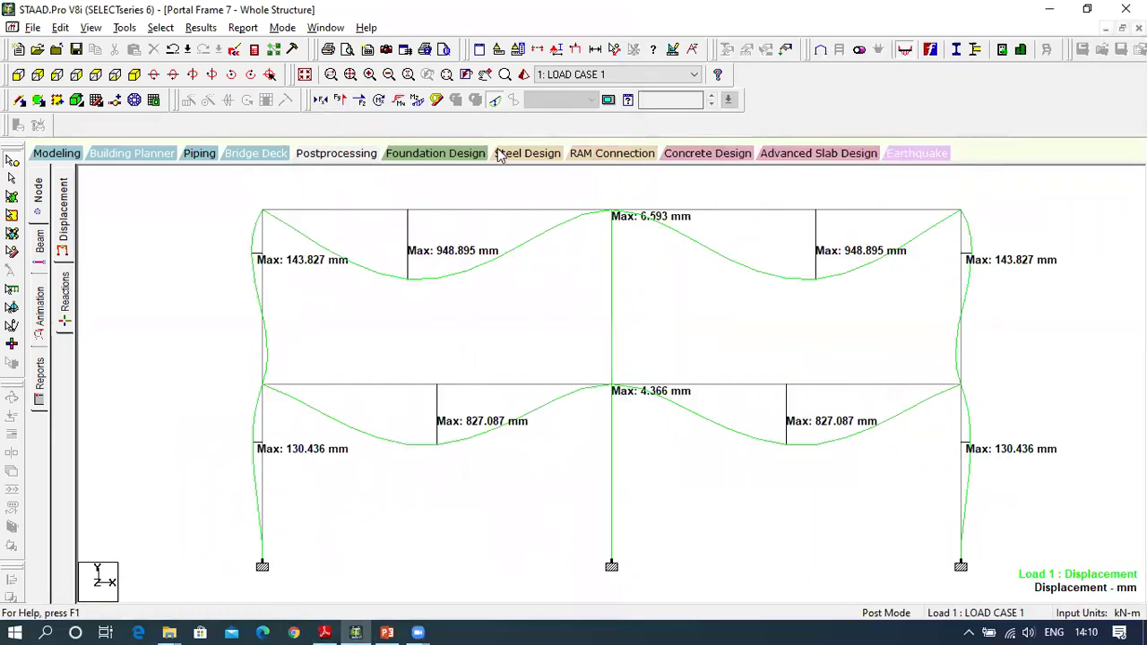
pyautogui.click(499, 105)
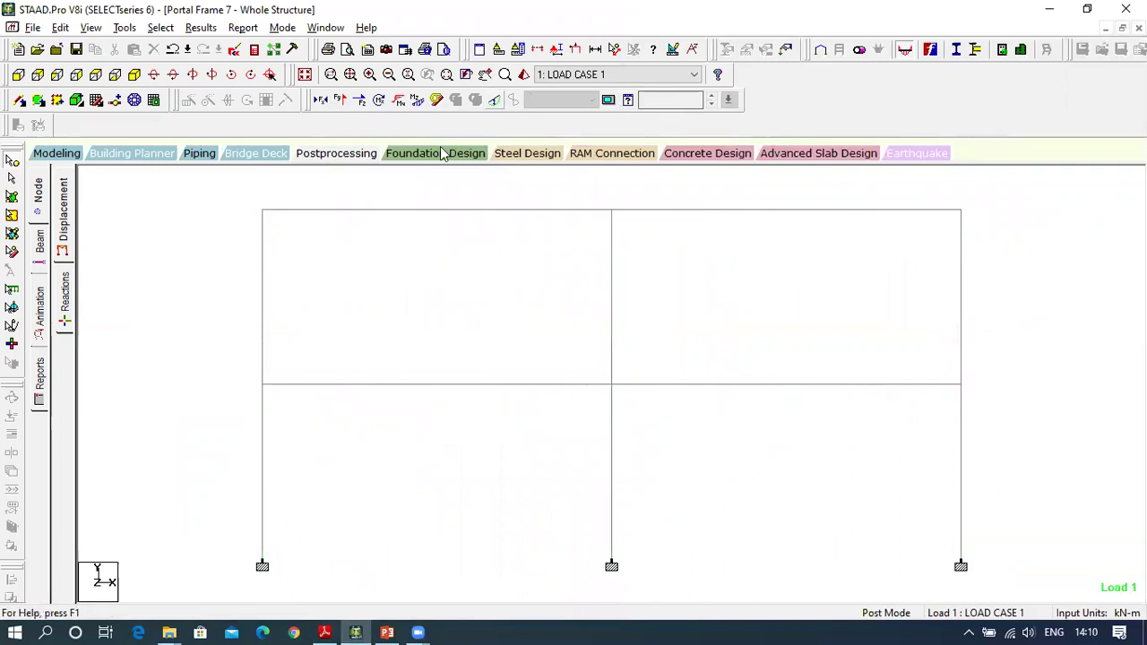
# Display the support reactions of the frame and maximize the structure view.
pyautogui.click(73, 294)
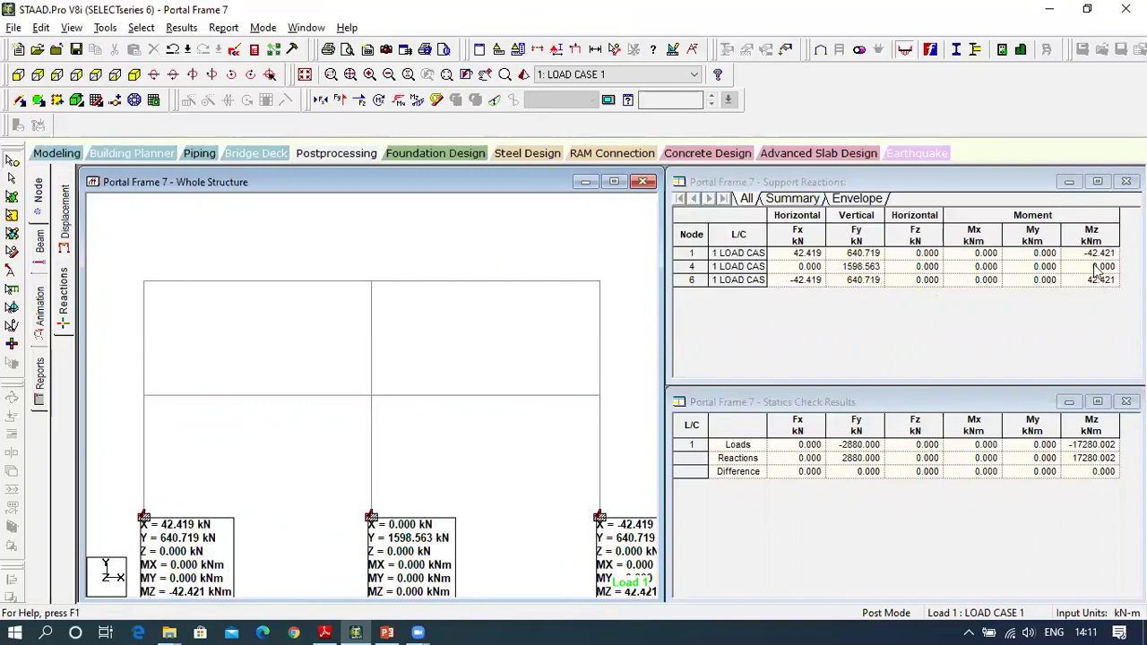
pyautogui.click(614, 182)
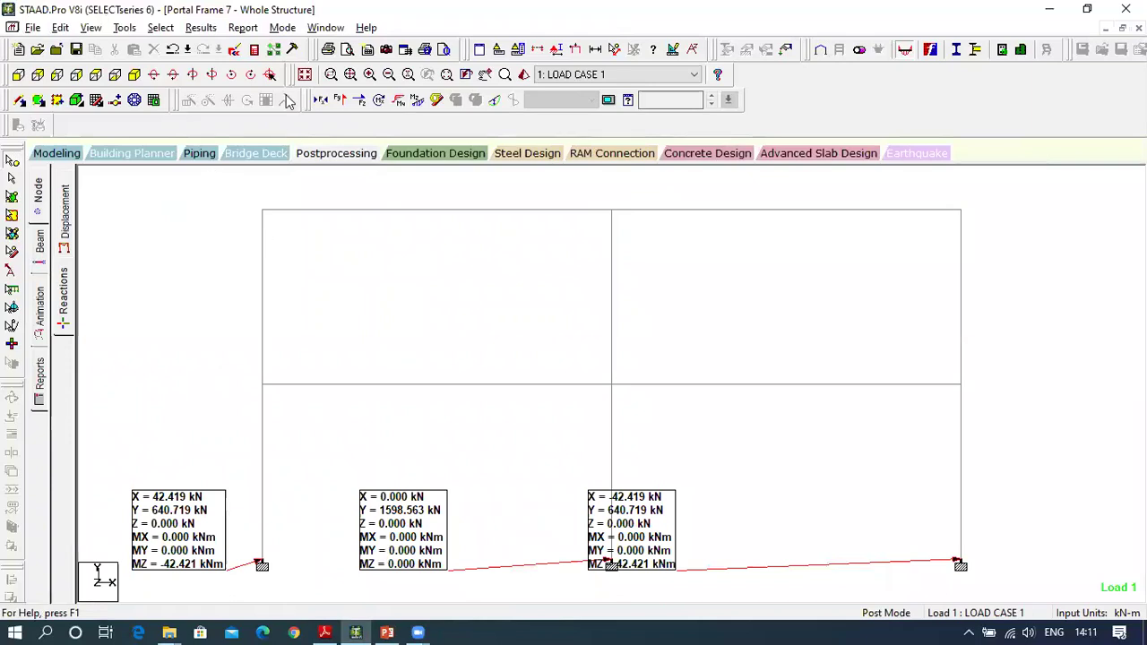
# Annotate the support reactions with diagram lines, setting the force scale to 100 kN per m and changing the moment scale.
pyautogui.click(203, 28)
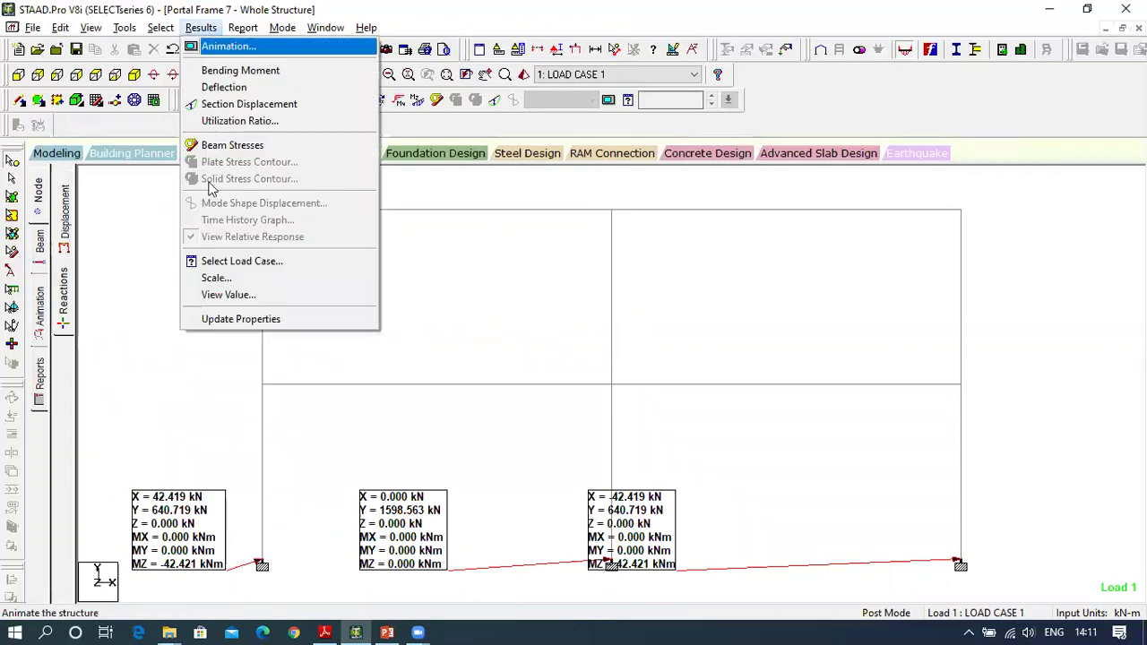
pyautogui.click(263, 296)
pyautogui.click(594, 188)
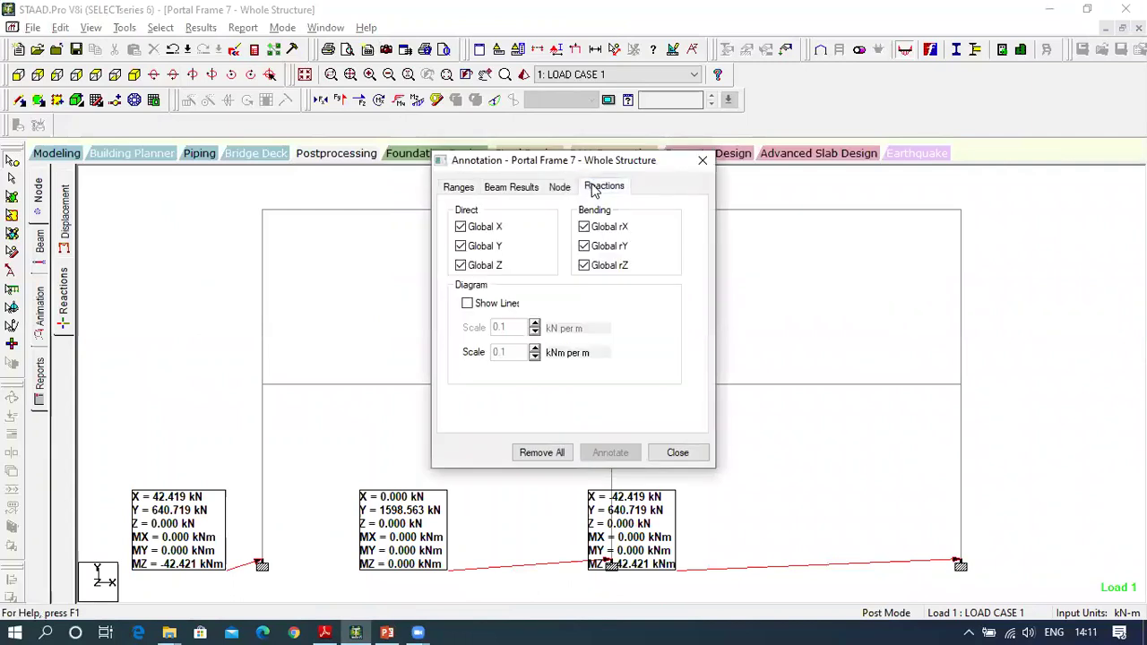
pyautogui.click(496, 305)
pyautogui.moveTo(515, 328); pyautogui.dragTo(450, 338)
pyautogui.write('100')
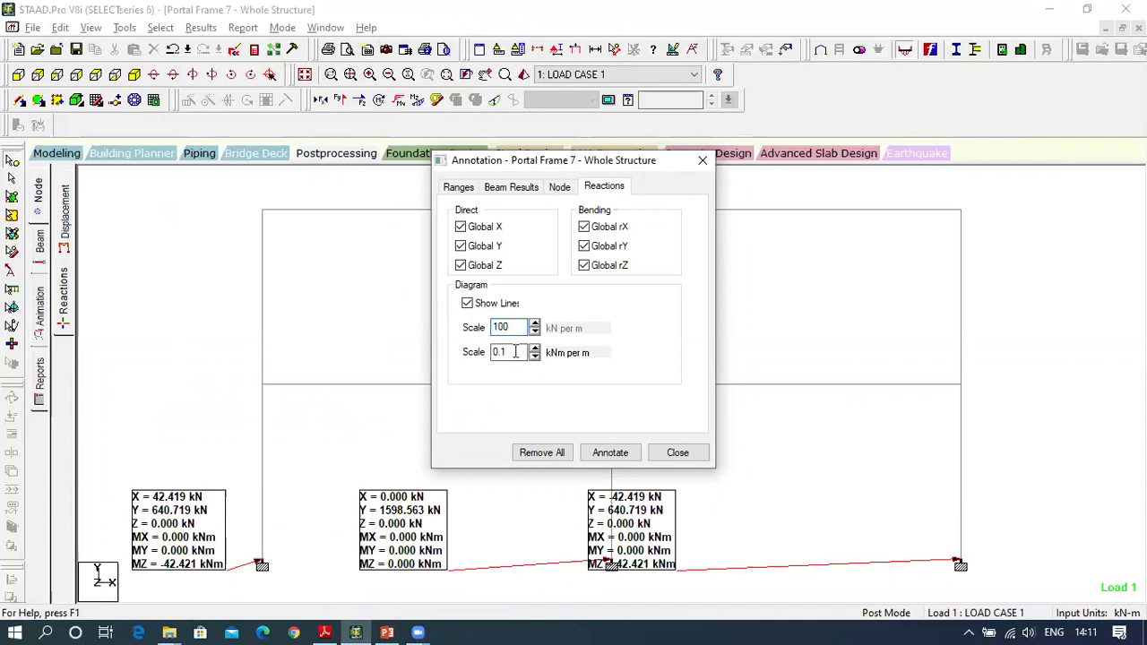
pyautogui.moveTo(514, 352); pyautogui.dragTo(428, 367)
pyautogui.click(625, 458)
pyautogui.click(674, 457)
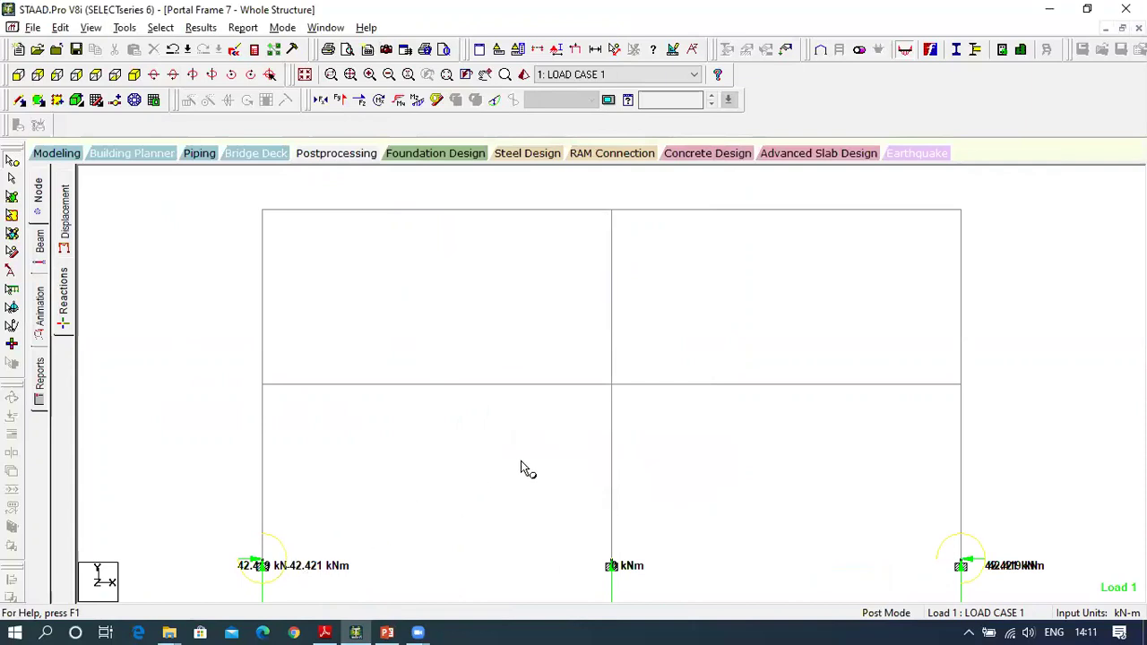